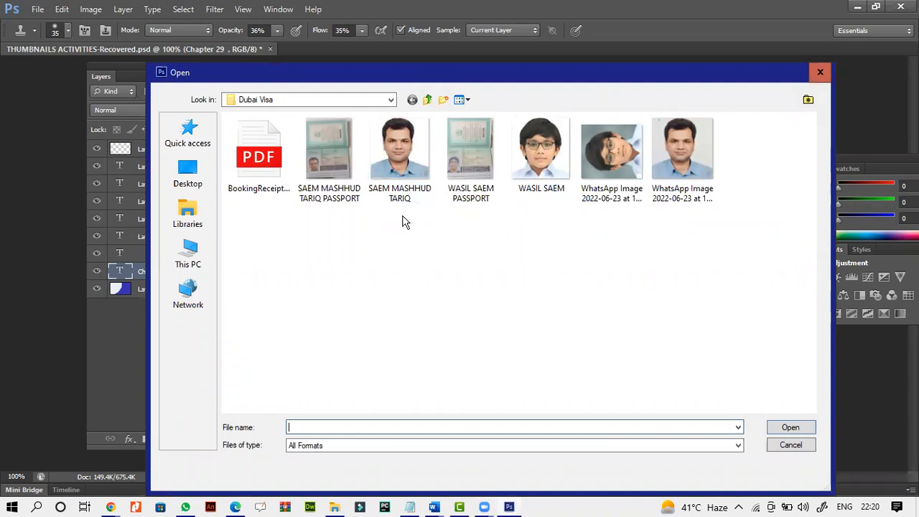
pyautogui.click(188, 176)
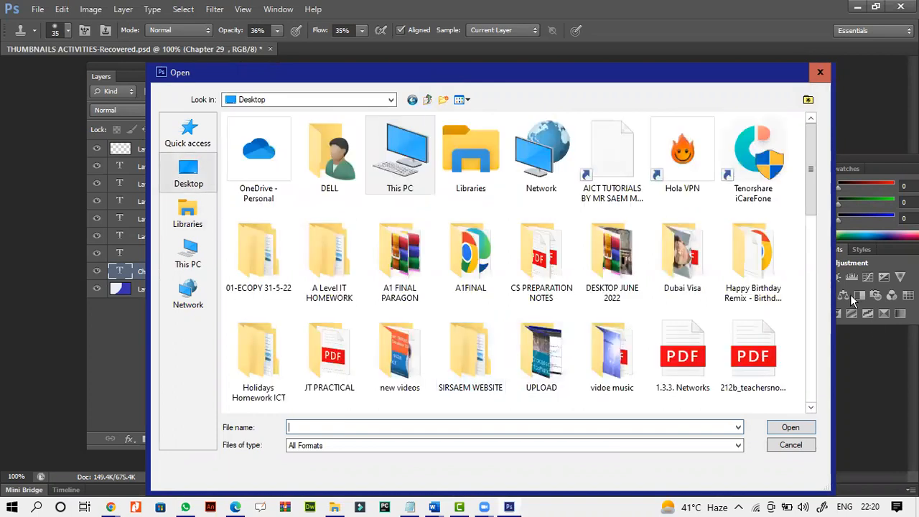
pyautogui.moveTo(812, 200); pyautogui.dragTo(812, 261)
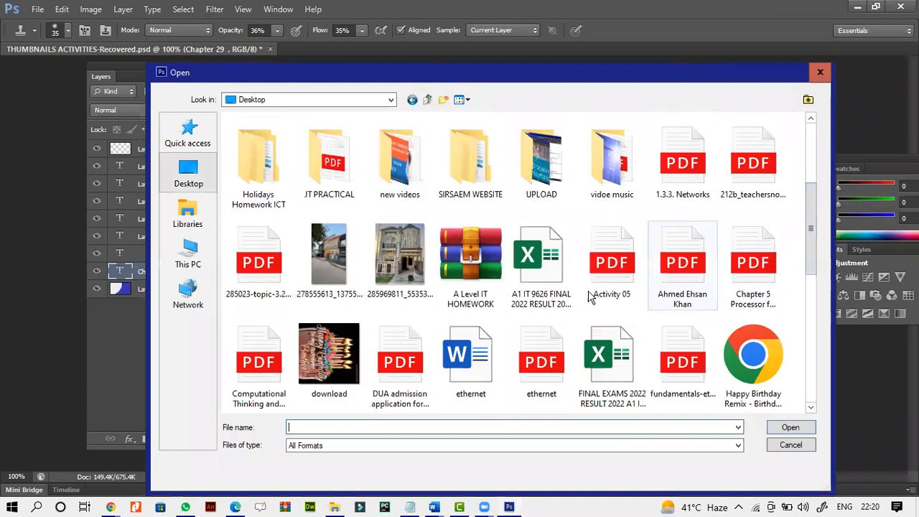
pyautogui.doubleClick(336, 275)
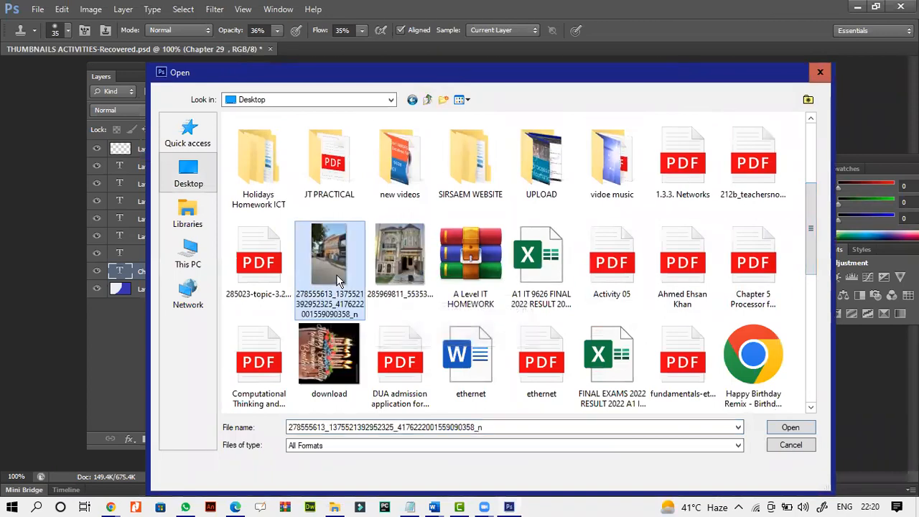
pyautogui.click(433, 201)
# Open the two-storey house photo whose file name starts with 285969811 from the Desktop folder
pyautogui.click(37, 8)
pyautogui.click(53, 34)
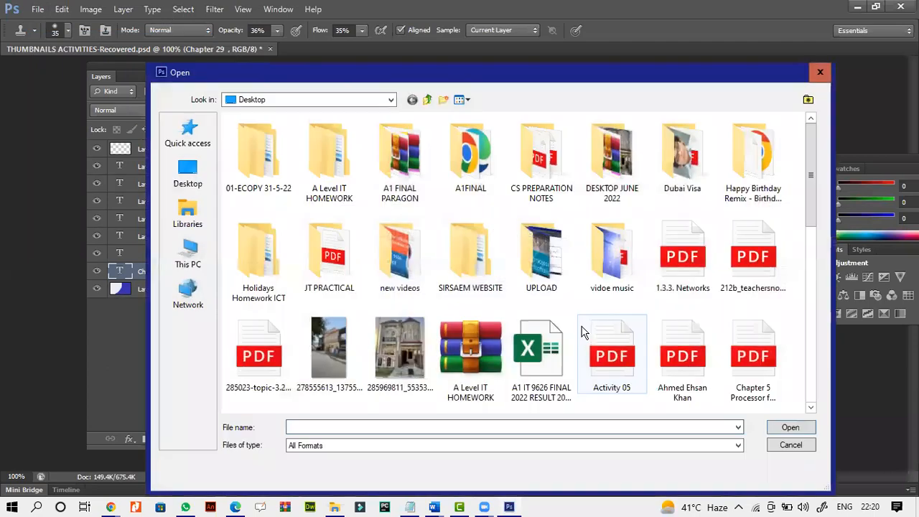
pyautogui.click(409, 354)
pyautogui.doubleClick(408, 354)
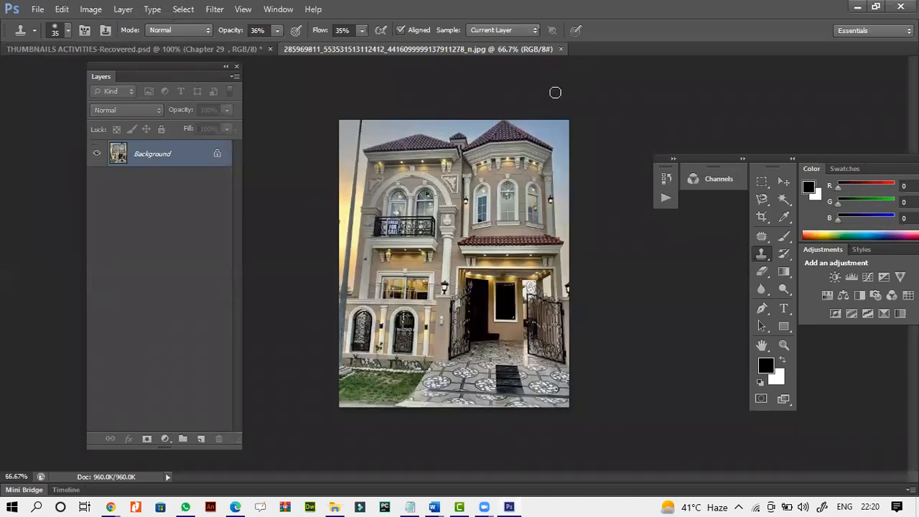
pyautogui.hotkey('ctrl', '+')
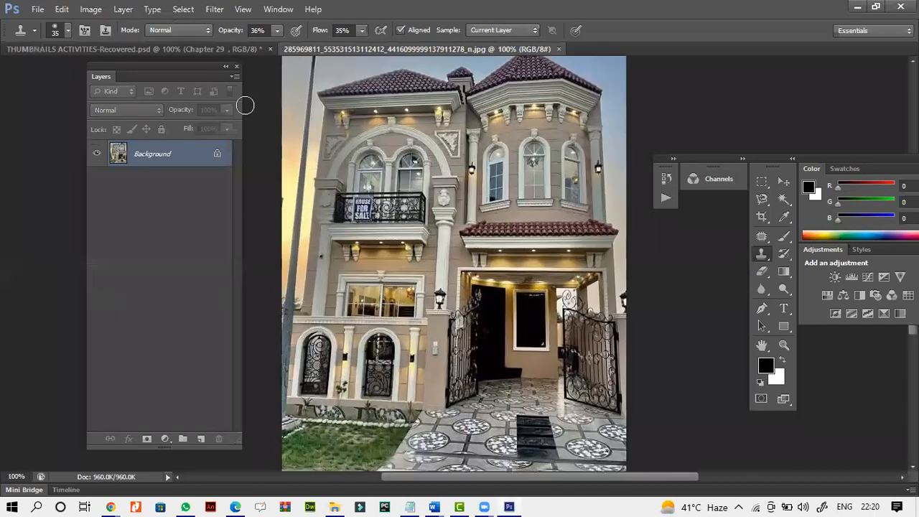
# Create a new white document of 1132 x 1178 pixels at 72 pixels/inch in RGB Color
pyautogui.click(36, 9)
pyautogui.click(39, 24)
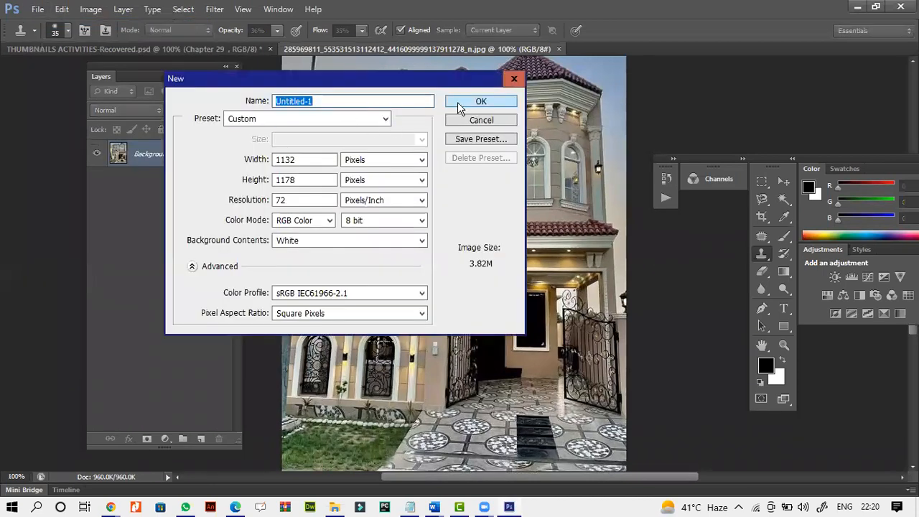
pyautogui.click(457, 102)
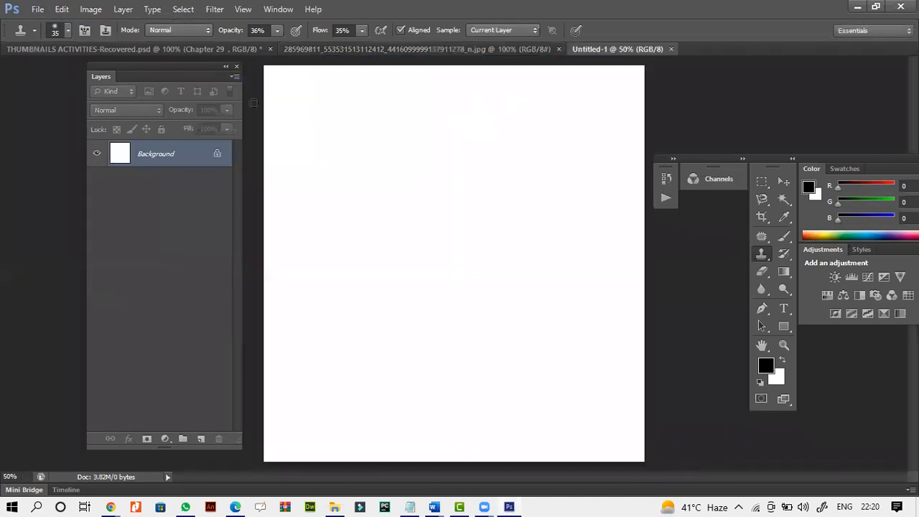
# Undock the blank document into a floating window and place it beside the house photo
pyautogui.click(784, 182)
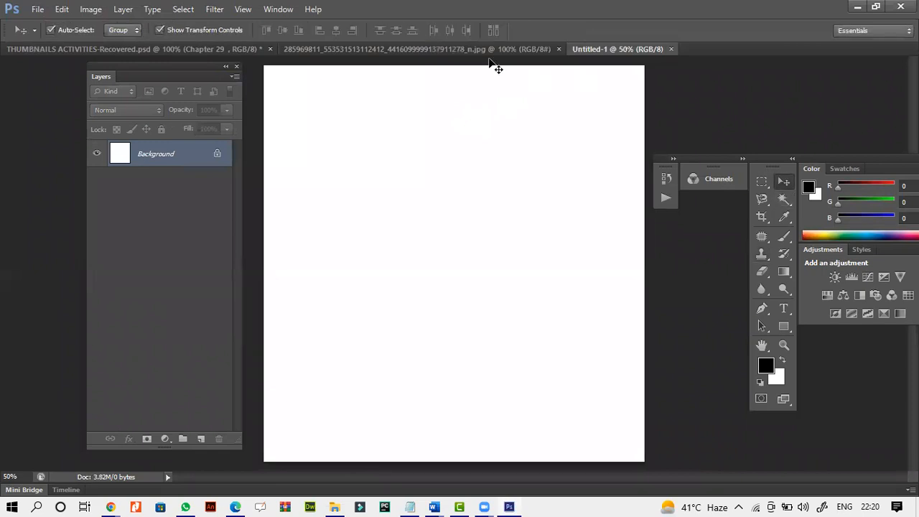
pyautogui.moveTo(585, 48); pyautogui.dragTo(619, 74)
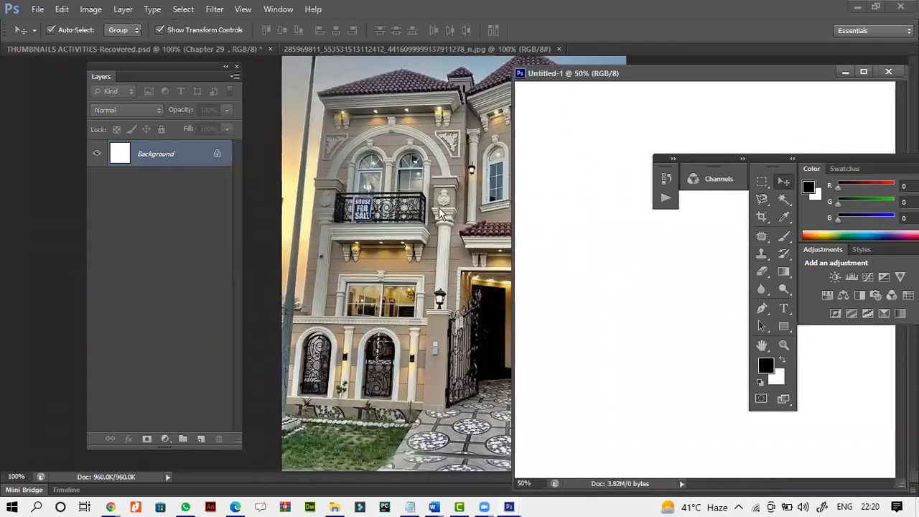
pyautogui.click(760, 183)
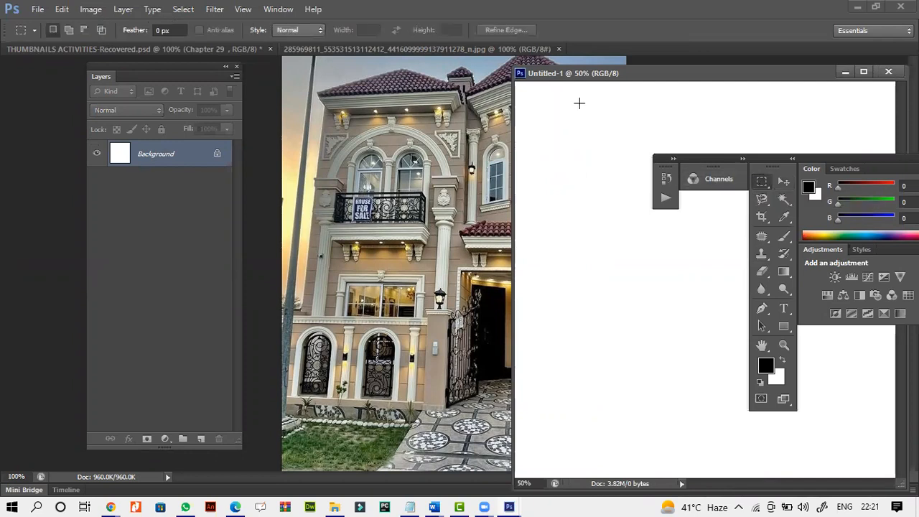
pyautogui.moveTo(582, 79); pyautogui.dragTo(609, 77)
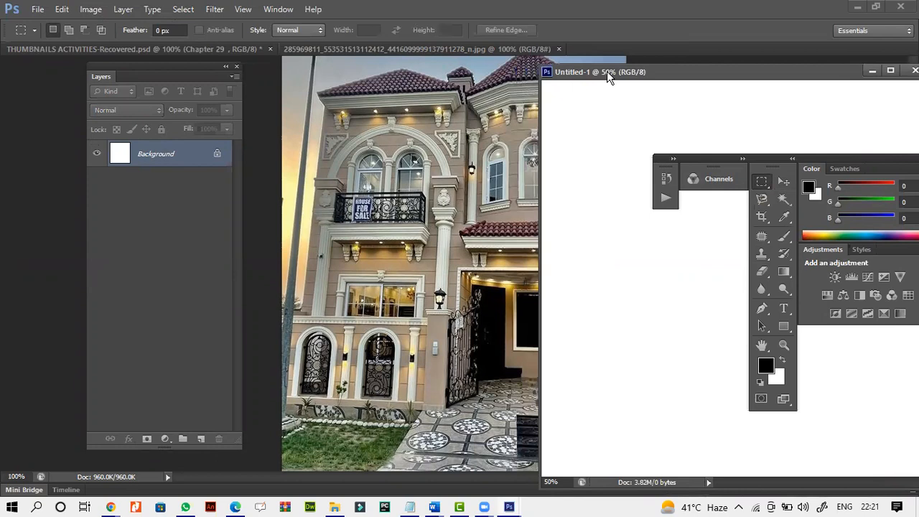
# Select a rectangle around the house's upper-left balcony section and feather the selection by 35 pixels
pyautogui.click(316, 92)
pyautogui.moveTo(309, 81); pyautogui.dragTo(489, 254)
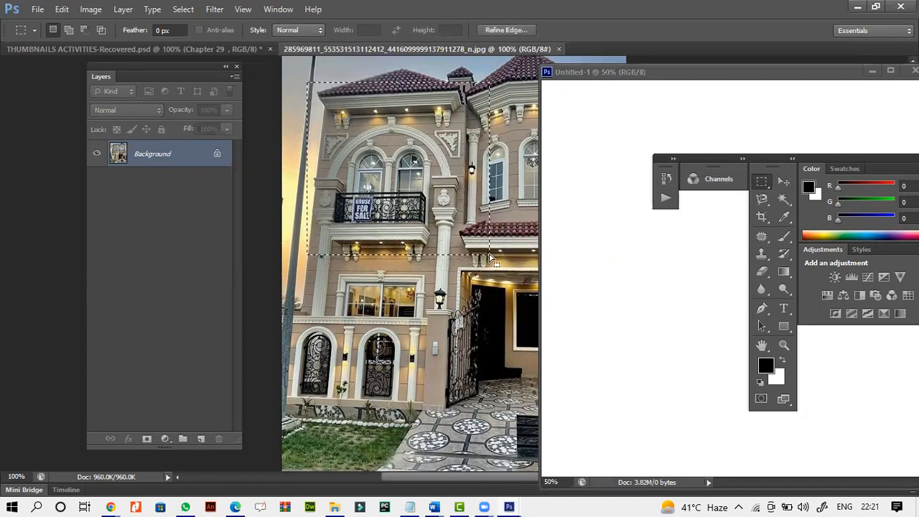
pyautogui.rightClick(407, 136)
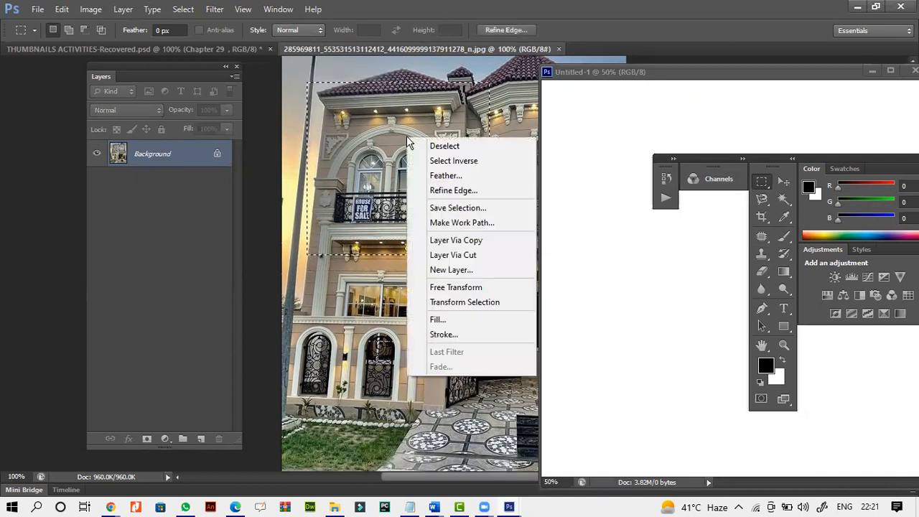
pyautogui.click(431, 175)
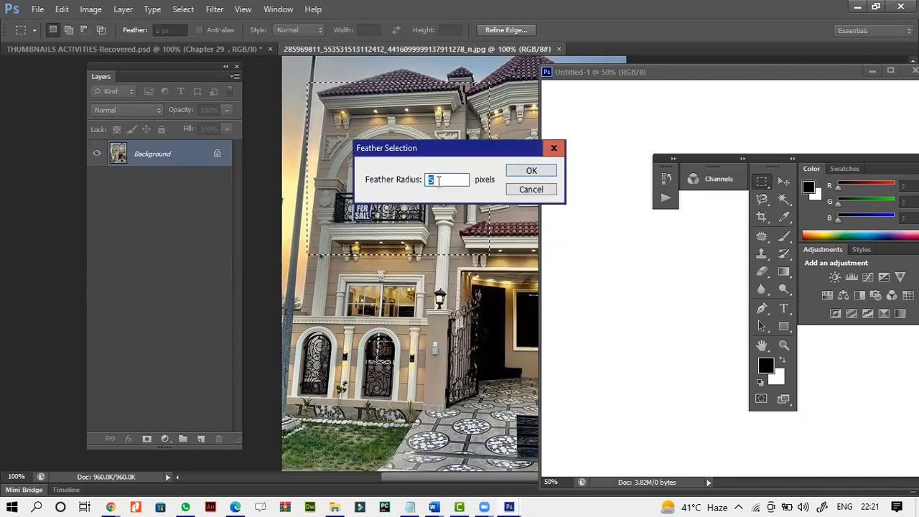
pyautogui.write('35')
pyautogui.click(511, 174)
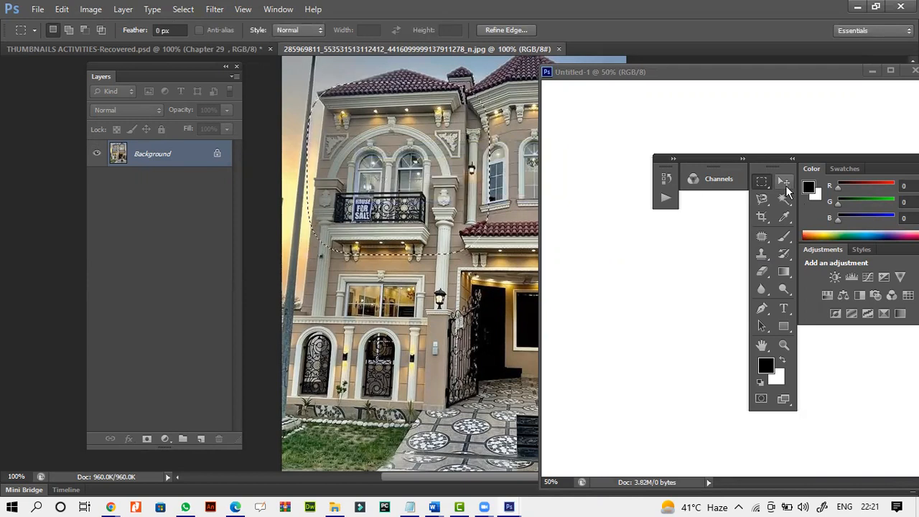
# Copy the feathered balcony section into the blank document with the Move tool and place it near the canvas's upper-left corner
pyautogui.click(784, 183)
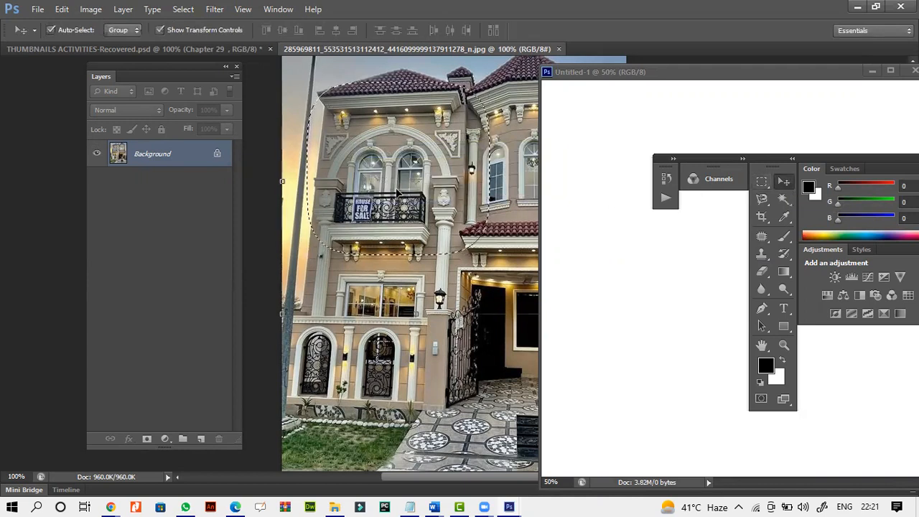
pyautogui.moveTo(382, 151); pyautogui.dragTo(637, 266)
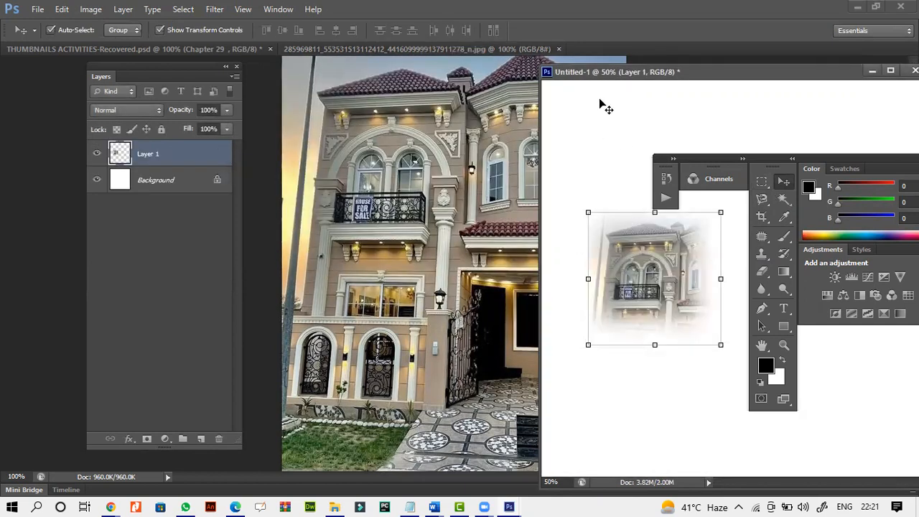
pyautogui.moveTo(604, 232); pyautogui.dragTo(570, 164)
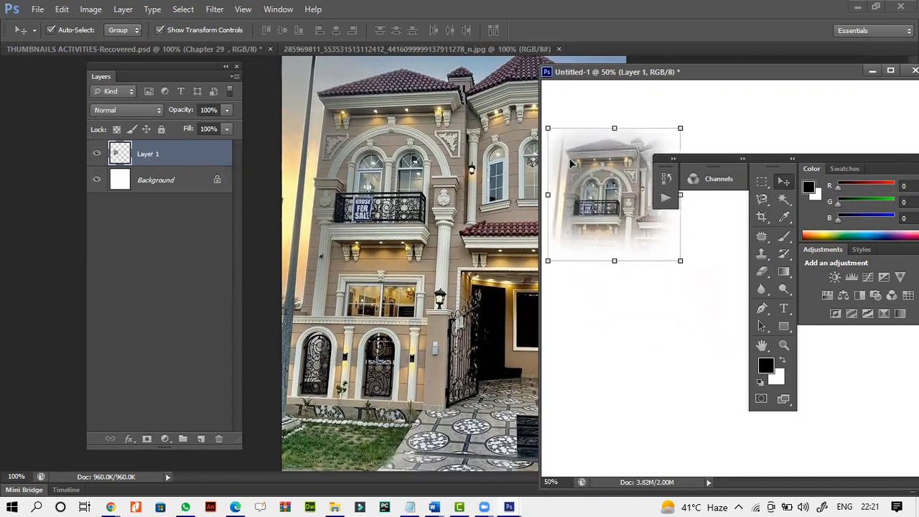
# Select the gated entrance with a rectangular marquee, feather it by 35 pixels, and copy it into the new document below the balcony piece
pyautogui.click(762, 181)
pyautogui.click(486, 209)
pyautogui.moveTo(397, 476); pyautogui.dragTo(437, 476)
pyautogui.moveTo(312, 197); pyautogui.dragTo(508, 405)
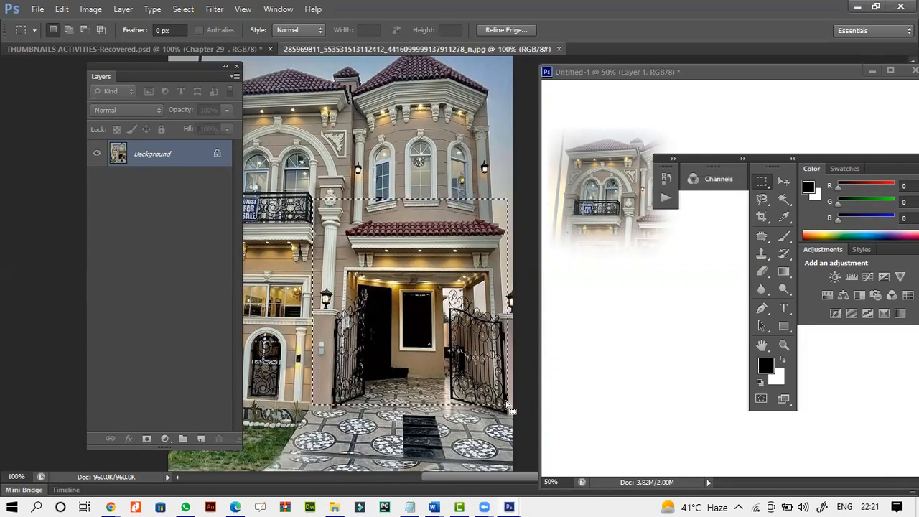
pyautogui.rightClick(437, 362)
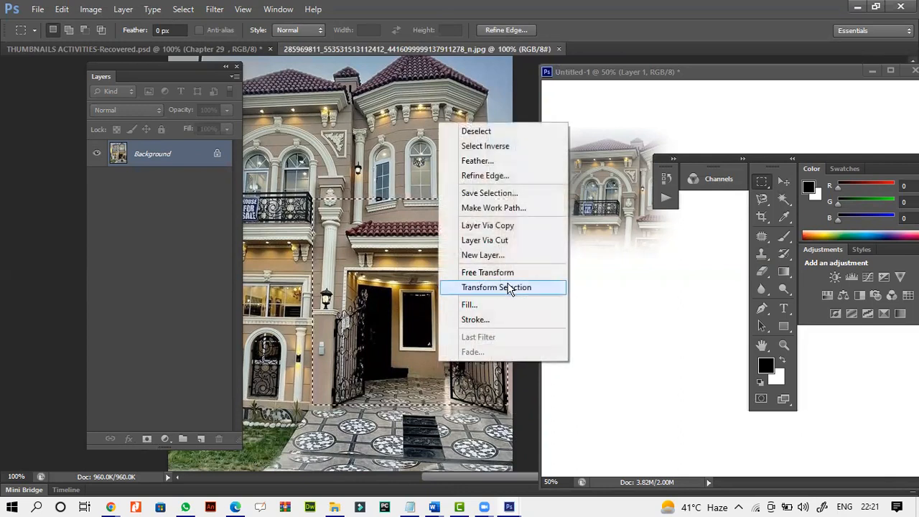
pyautogui.click(495, 161)
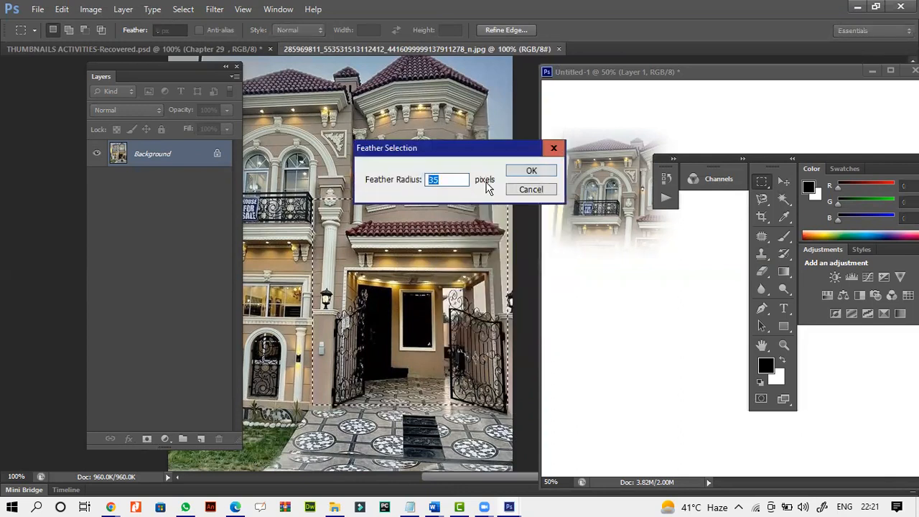
pyautogui.click(532, 170)
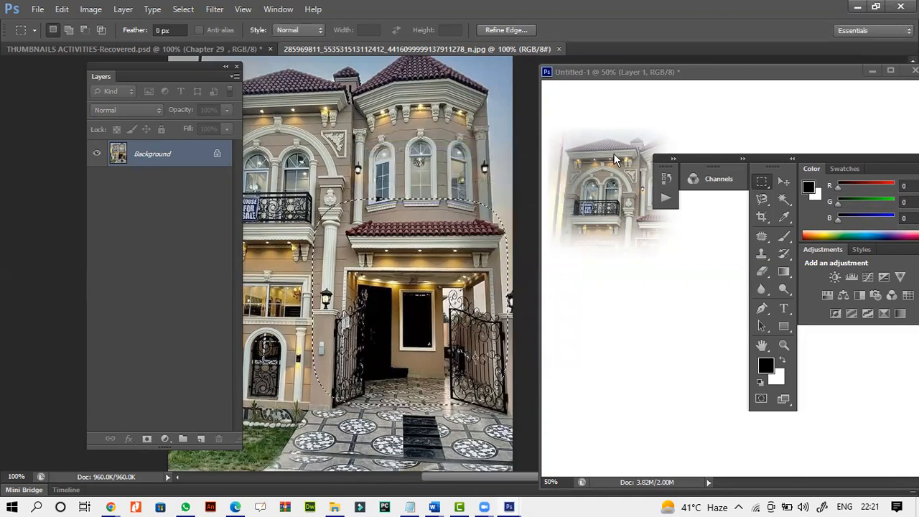
pyautogui.click(784, 182)
pyautogui.moveTo(413, 315); pyautogui.dragTo(655, 334)
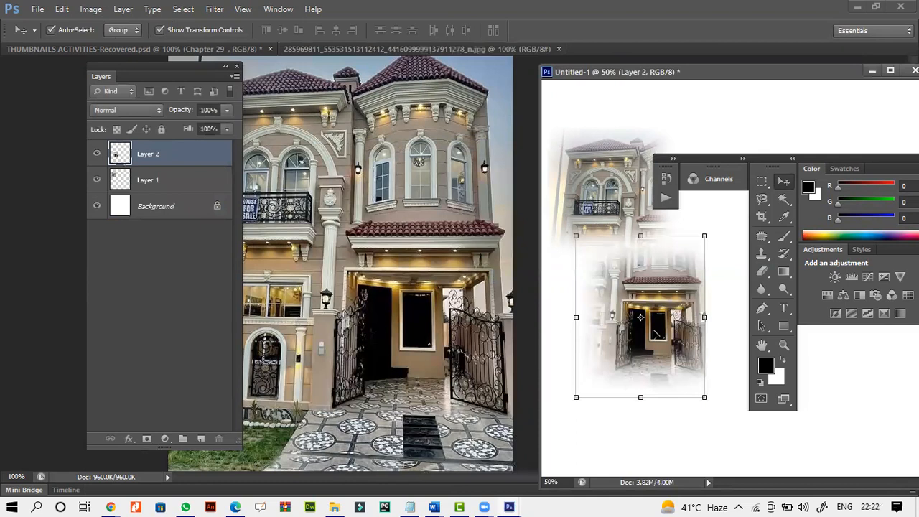
# Move the Layers panel clear of the photo, then select the upper-right tower section and feather it by 35 pixels
pyautogui.click(762, 181)
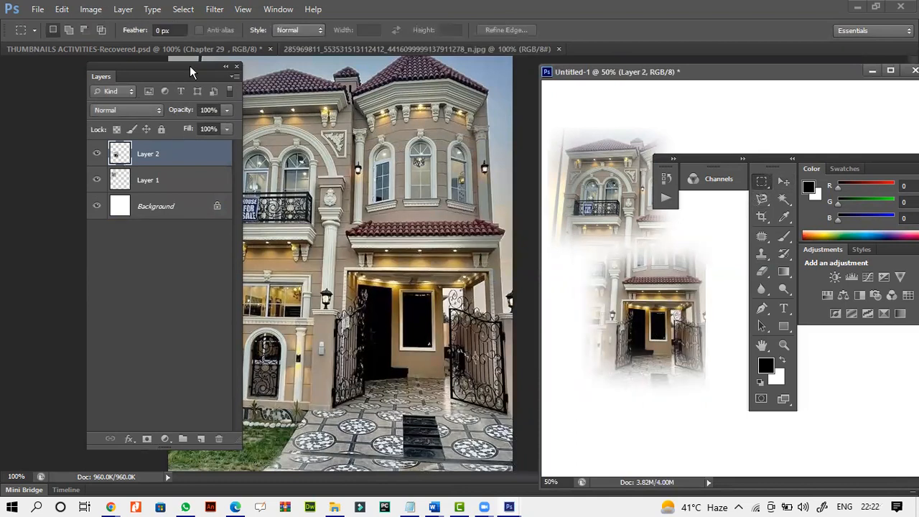
pyautogui.moveTo(189, 66); pyautogui.dragTo(114, 73)
pyautogui.click(302, 234)
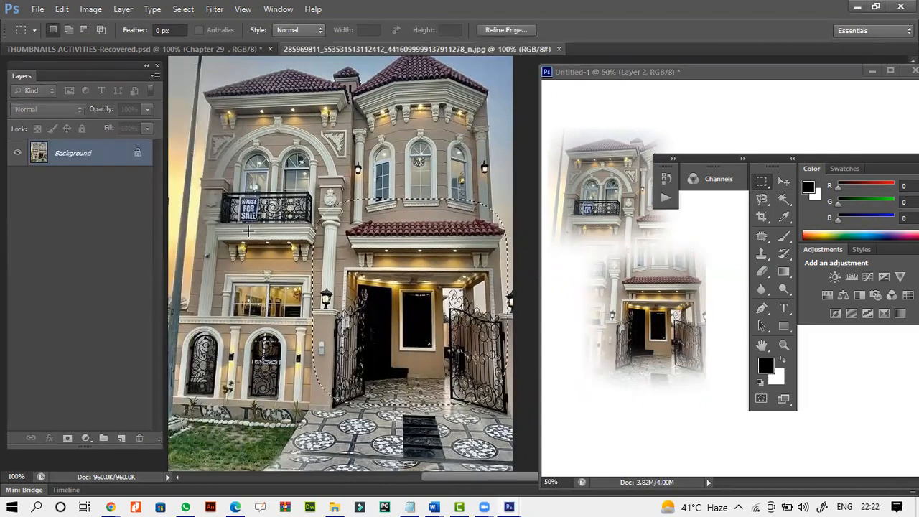
pyautogui.moveTo(328, 59); pyautogui.dragTo(509, 246)
pyautogui.rightClick(436, 174)
pyautogui.click(474, 213)
pyautogui.click(528, 170)
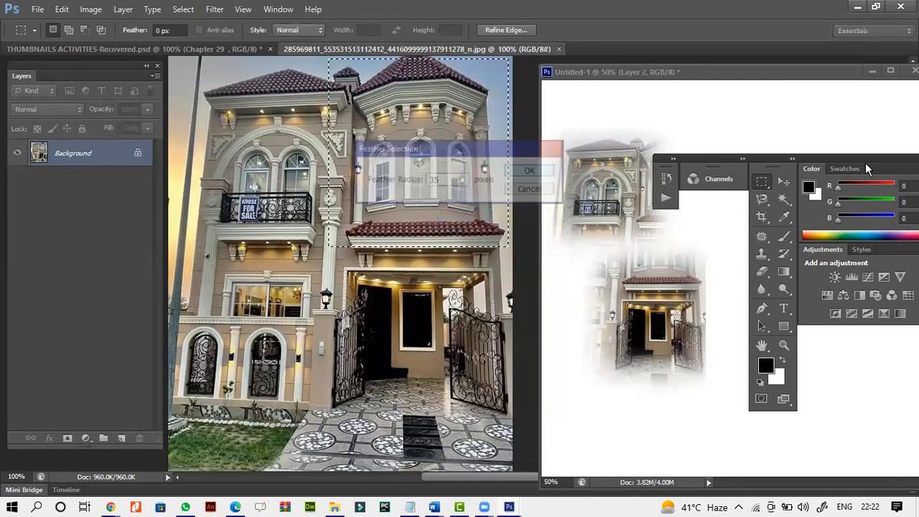
# Copy the tower section into the new document and arrange the balcony, entrance and tower pieces side by side in one overlapping row
pyautogui.click(784, 181)
pyautogui.moveTo(415, 184); pyautogui.dragTo(591, 260)
pyautogui.moveTo(800, 73); pyautogui.dragTo(468, 64)
pyautogui.moveTo(359, 234); pyautogui.dragTo(515, 175)
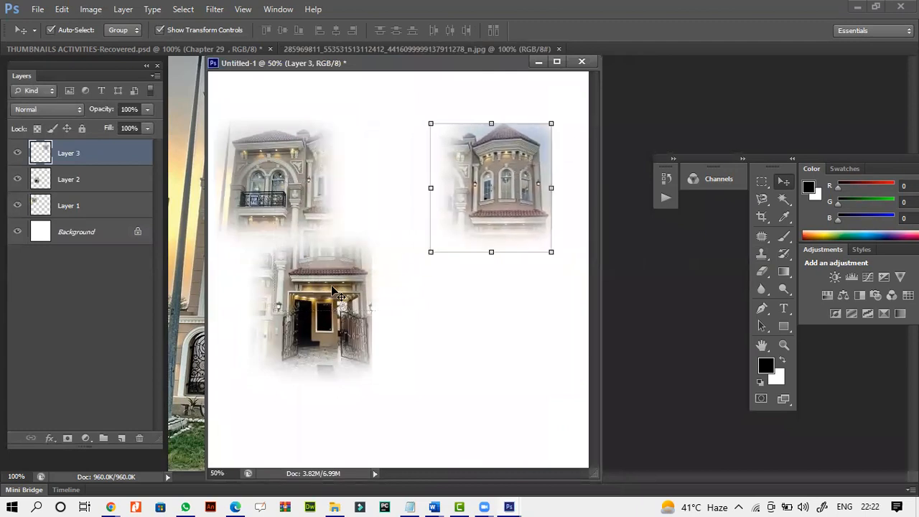
pyautogui.moveTo(332, 291); pyautogui.dragTo(371, 167)
pyautogui.moveTo(524, 189); pyautogui.dragTo(460, 188)
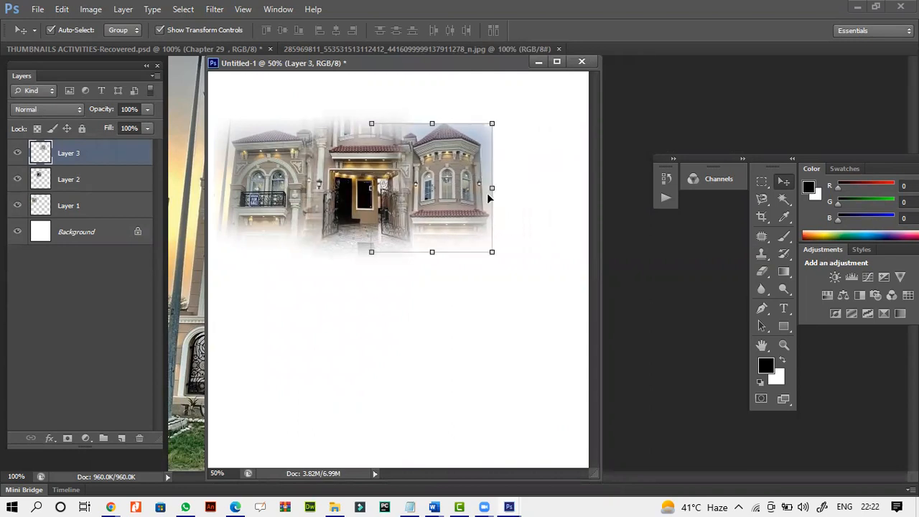
# Enlarge the collage document's window and draw a crop frame tightly around the middle band of the three house pieces
pyautogui.hotkey('ctrl', '+')
pyautogui.hotkey('ctrl', '+')
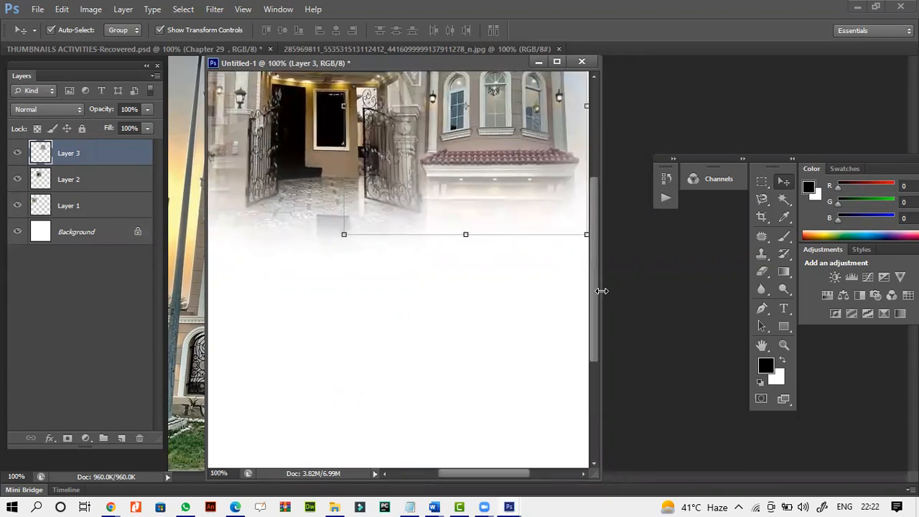
pyautogui.moveTo(602, 290); pyautogui.dragTo(778, 291)
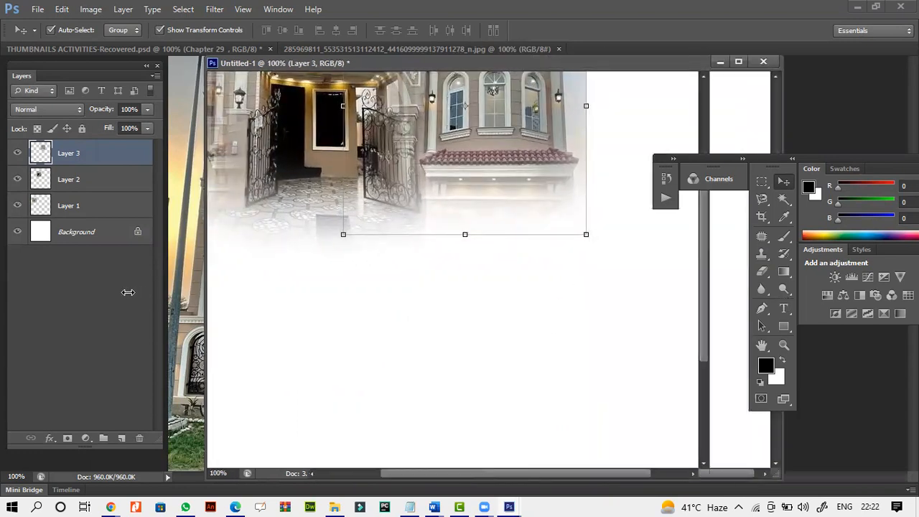
pyautogui.moveTo(206, 294); pyautogui.dragTo(130, 294)
pyautogui.scroll(2, 700, 366)
pyautogui.scroll(5, 700, 350)
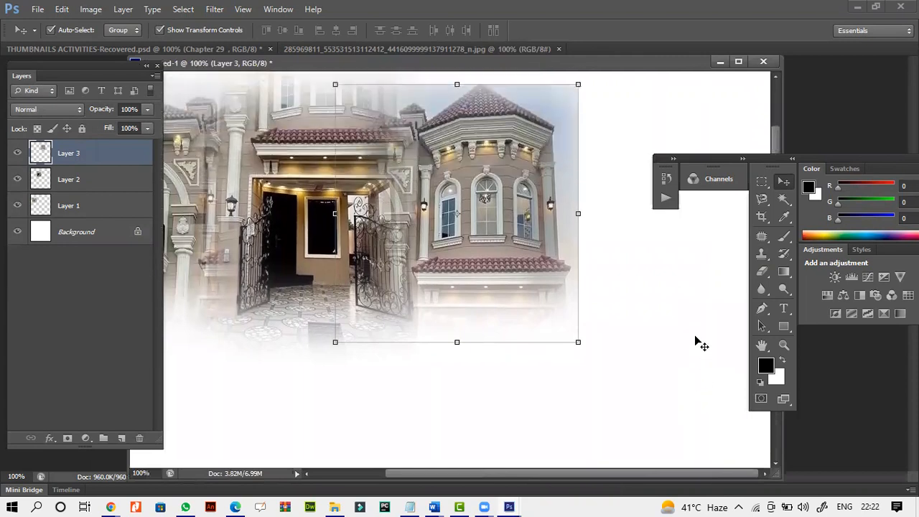
pyautogui.moveTo(499, 473); pyautogui.dragTo(437, 474)
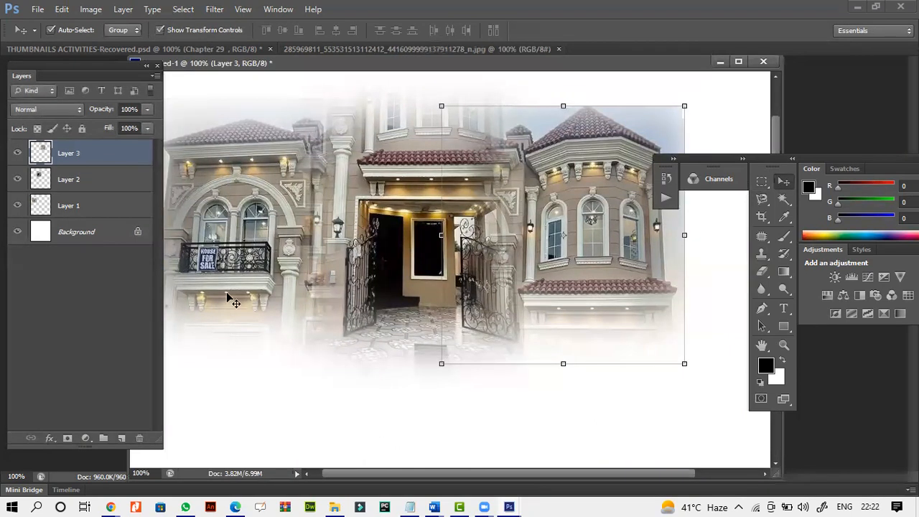
pyautogui.click(762, 217)
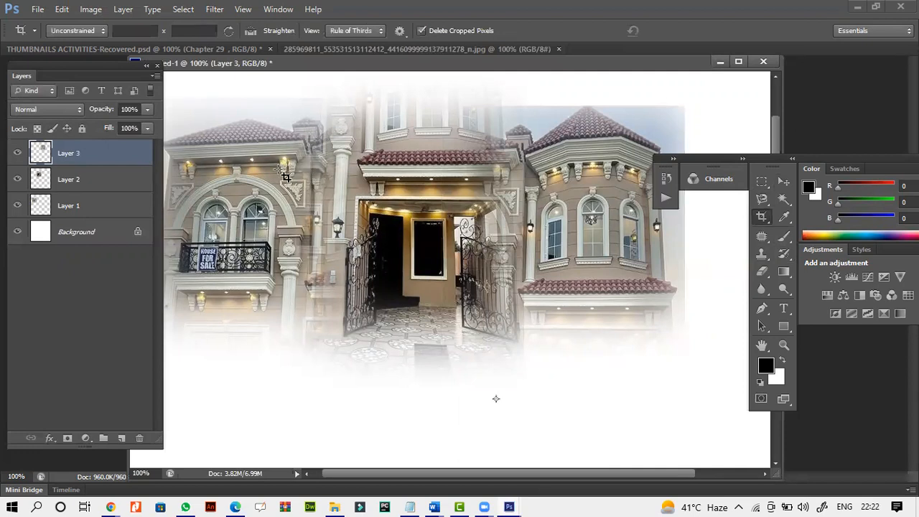
pyautogui.moveTo(169, 125); pyautogui.dragTo(683, 305)
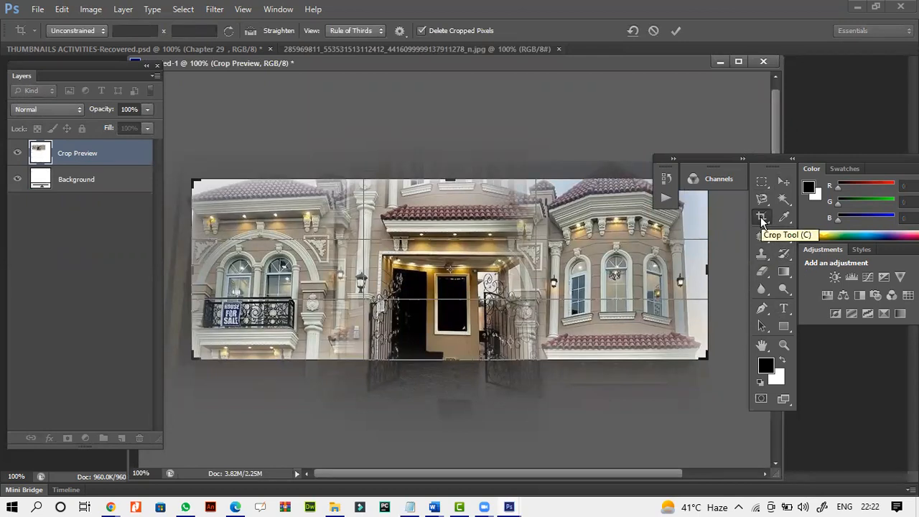
# Set the crop's custom aspect ratio to 600 x 250 and apply the crop to the collage
pyautogui.click(132, 31)
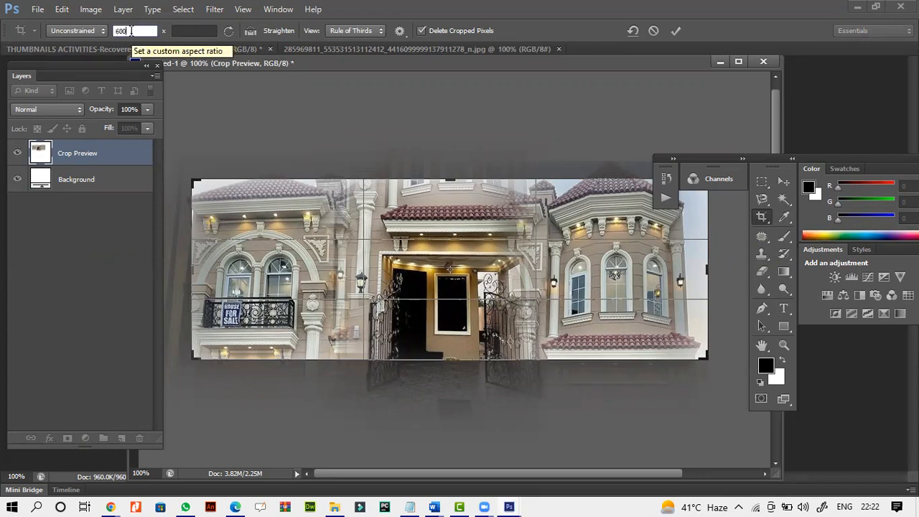
pyautogui.click(188, 33)
pyautogui.write('250')
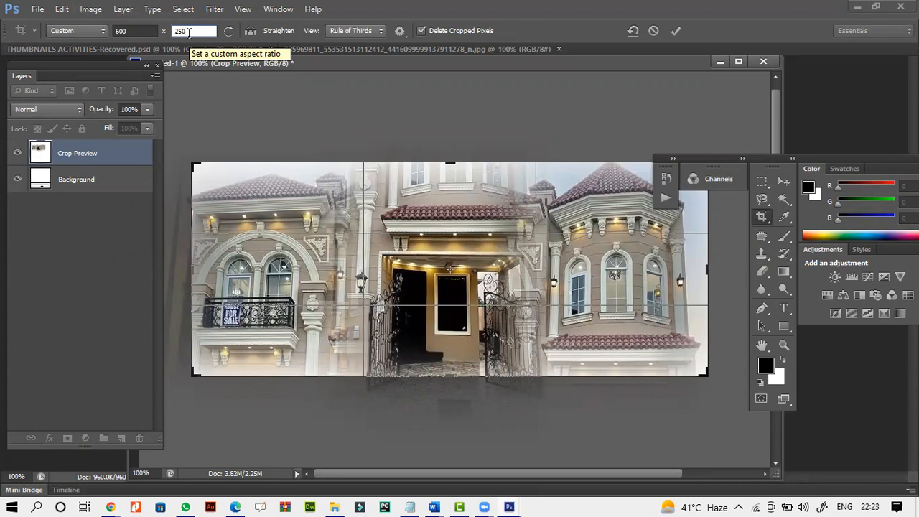
pyautogui.press('Return')
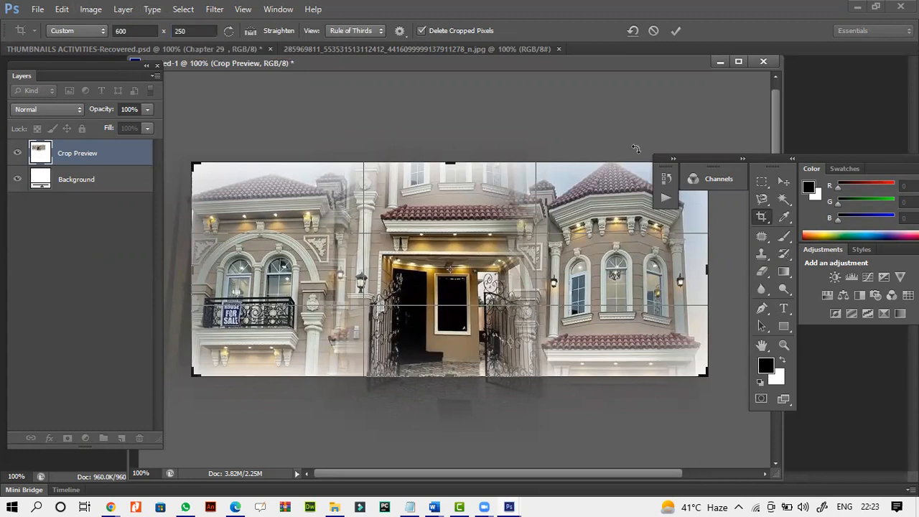
pyautogui.click(784, 182)
pyautogui.click(413, 201)
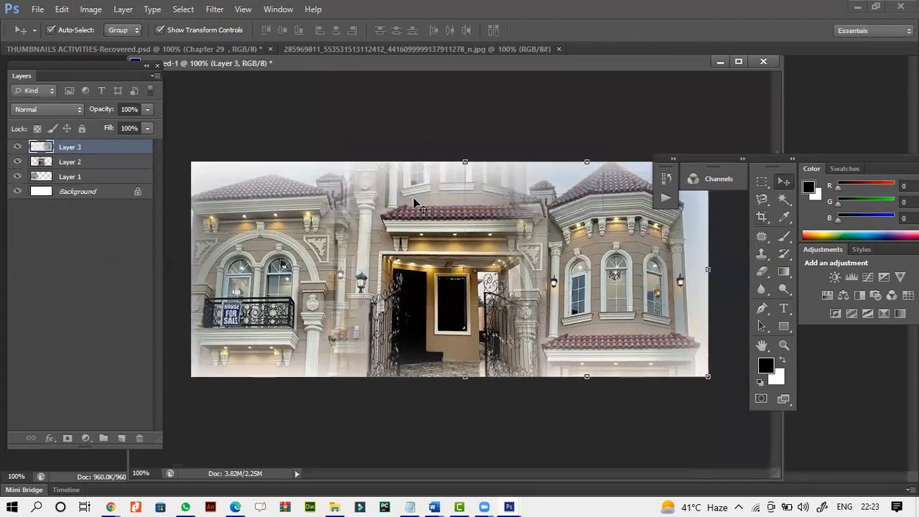
# Close the cropped collage document without saving it
pyautogui.click(762, 181)
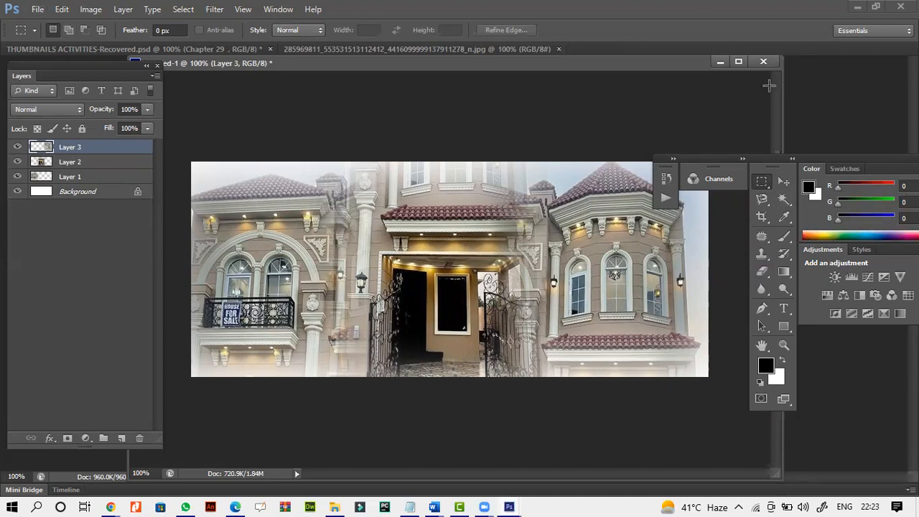
pyautogui.click(762, 62)
pyautogui.click(449, 200)
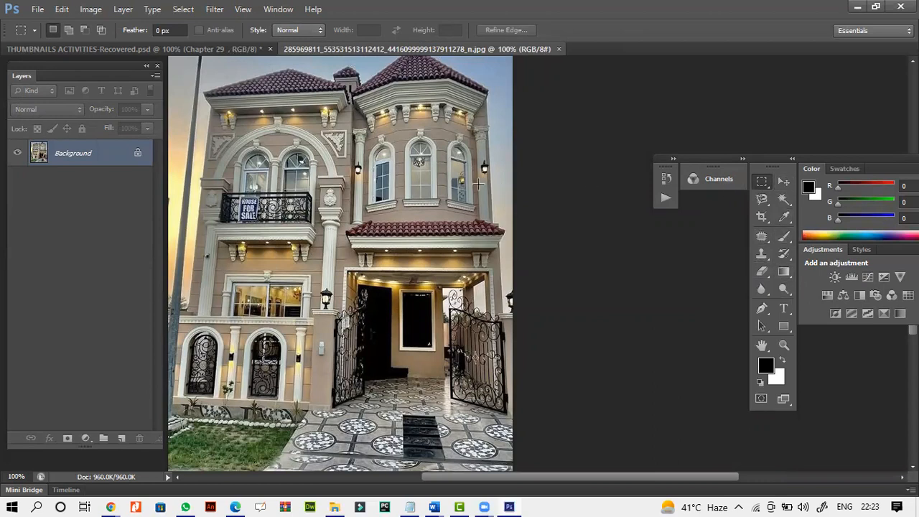
# Create a blank white document of 1132 x 1178 pixels at 72 pixels/inch and float its window beside the house photo
pyautogui.click(37, 9)
pyautogui.click(48, 24)
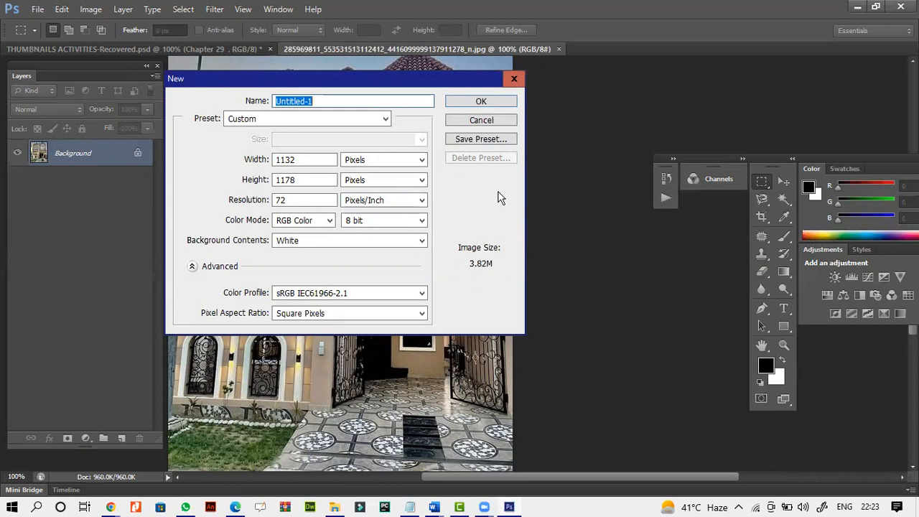
pyautogui.click(490, 101)
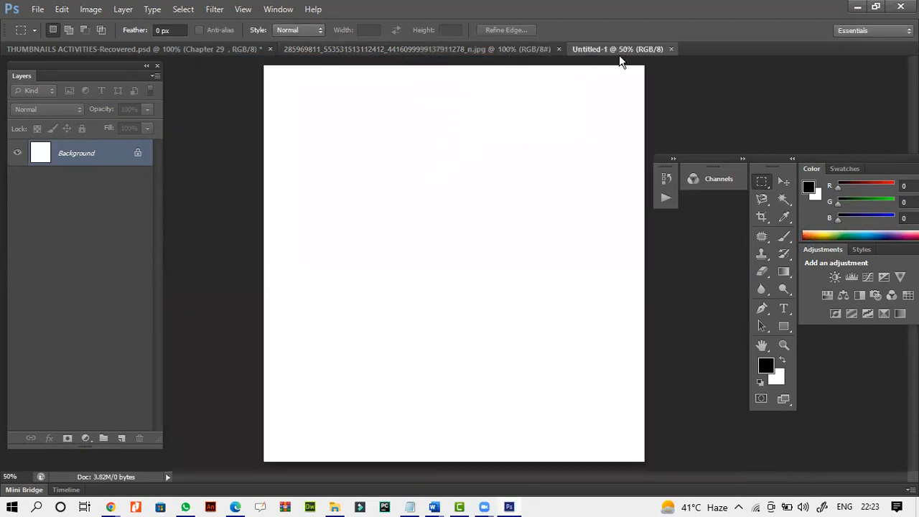
pyautogui.moveTo(618, 48); pyautogui.dragTo(616, 81)
pyautogui.click(783, 181)
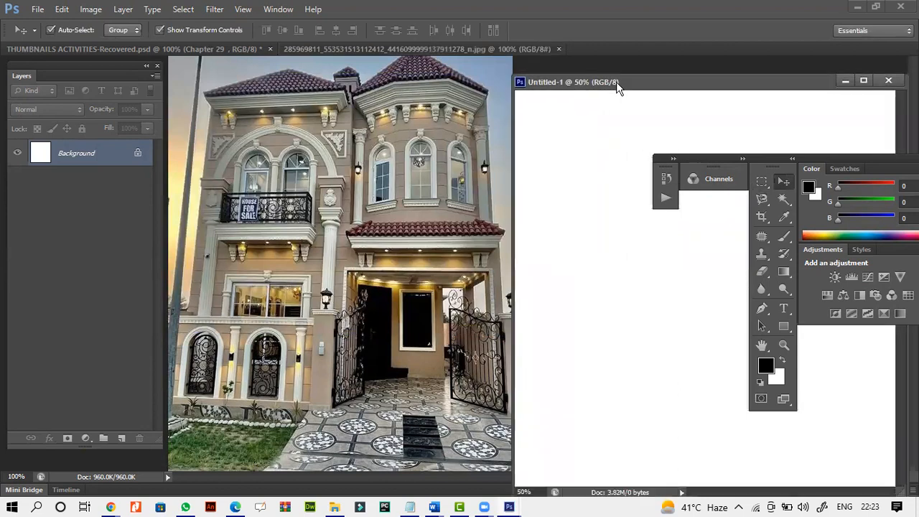
# Select the central part of the house facade with a rectangular marquee and invert the selection to the surrounding border
pyautogui.click(368, 155)
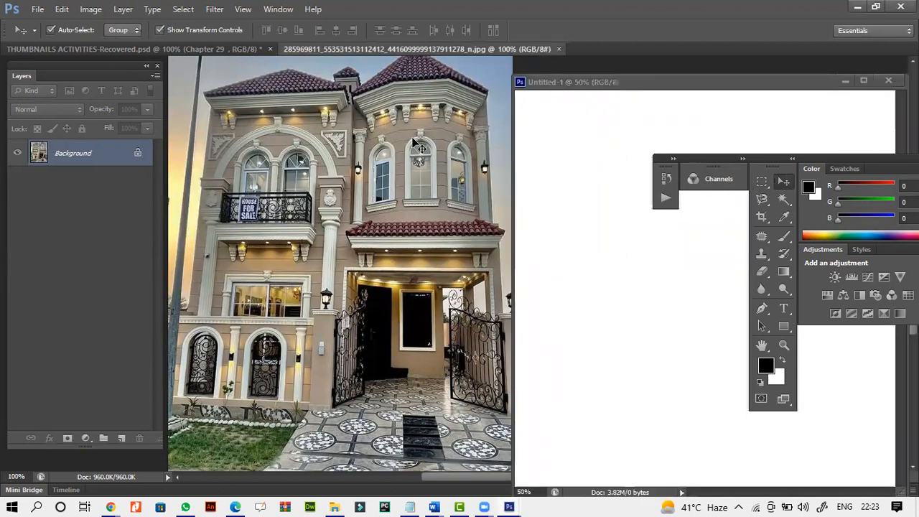
pyautogui.click(762, 181)
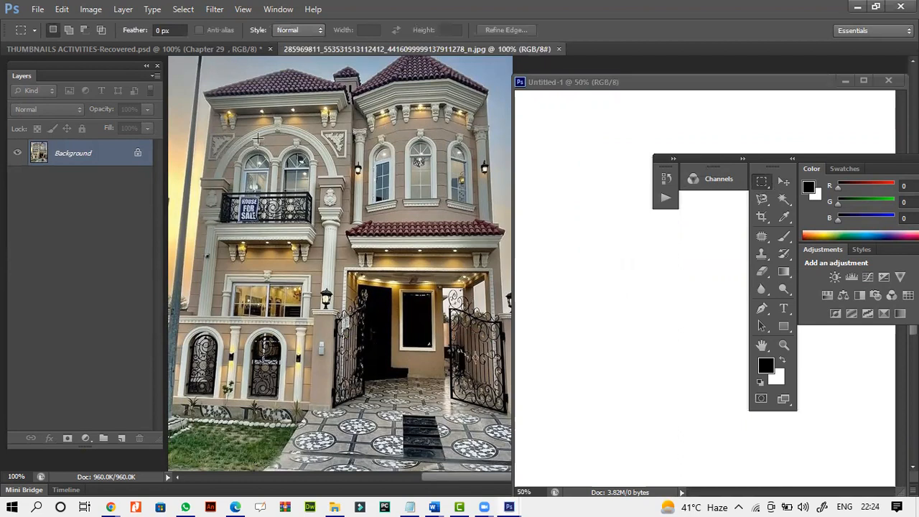
pyautogui.moveTo(212, 94); pyautogui.dragTo(488, 379)
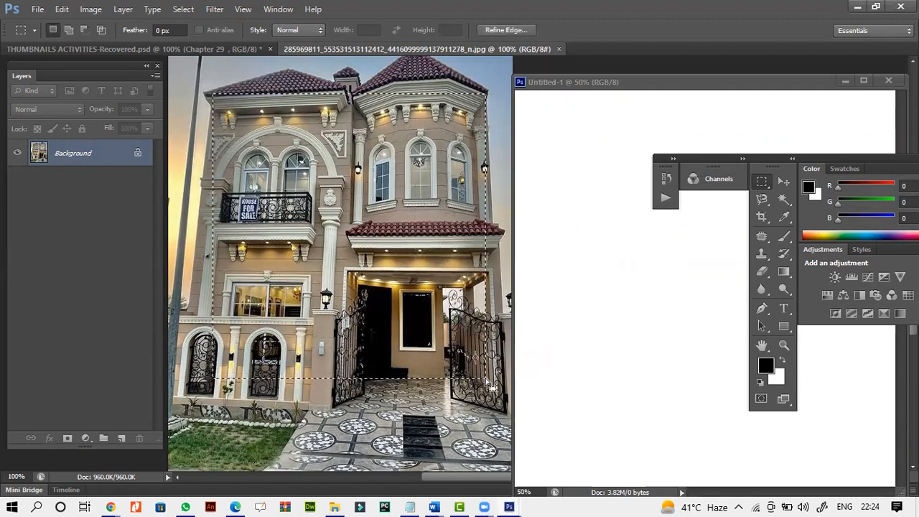
pyautogui.rightClick(355, 186)
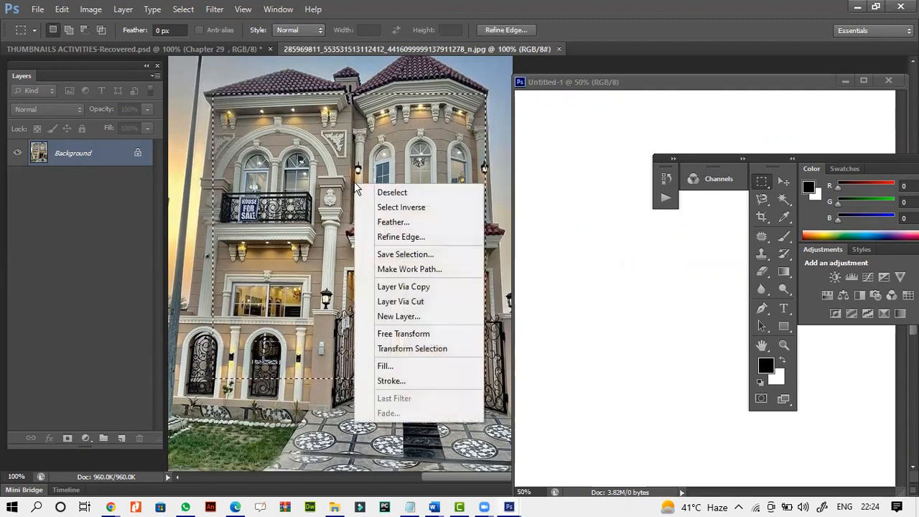
pyautogui.click(397, 208)
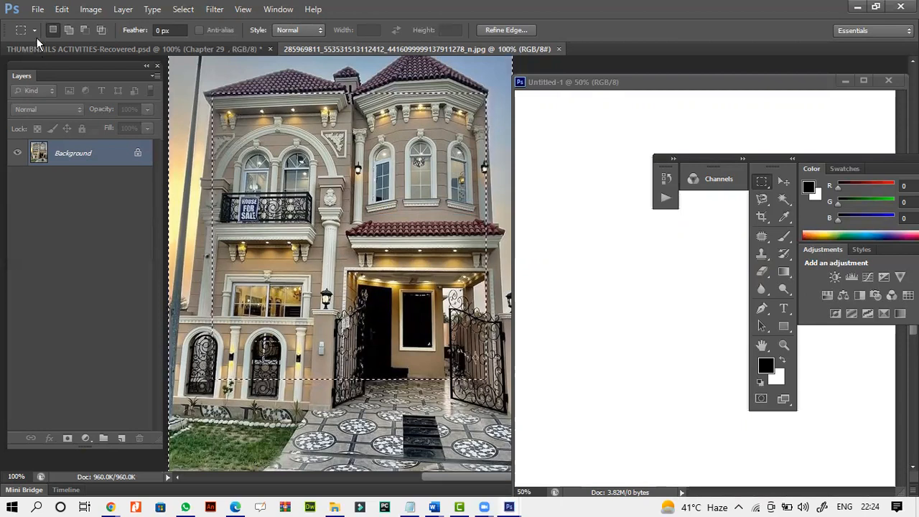
# Apply the Black & White adjustment with the Default preset to the selected border of the house photo
pyautogui.click(91, 8)
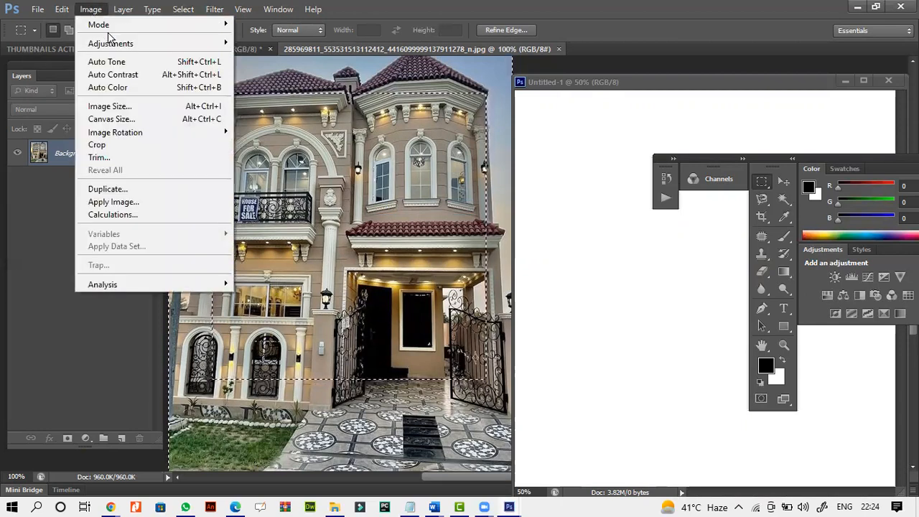
pyautogui.moveTo(118, 49)
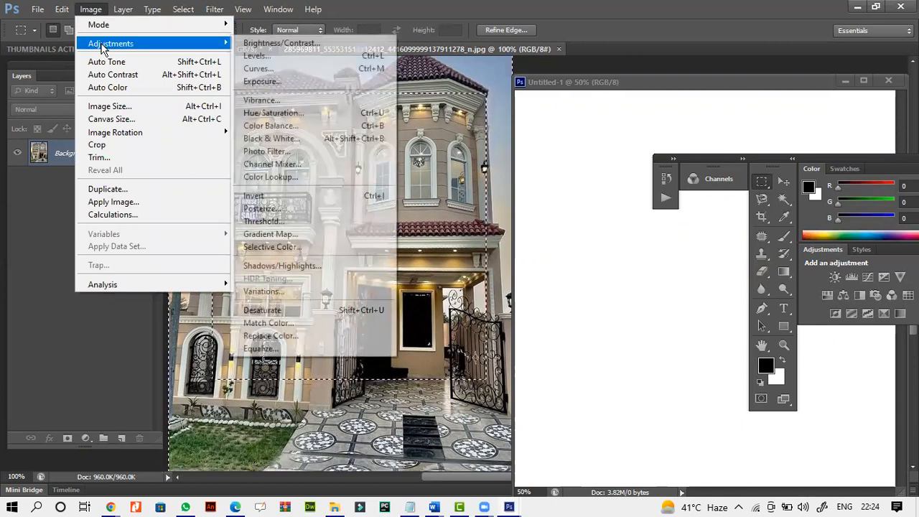
pyautogui.click(308, 138)
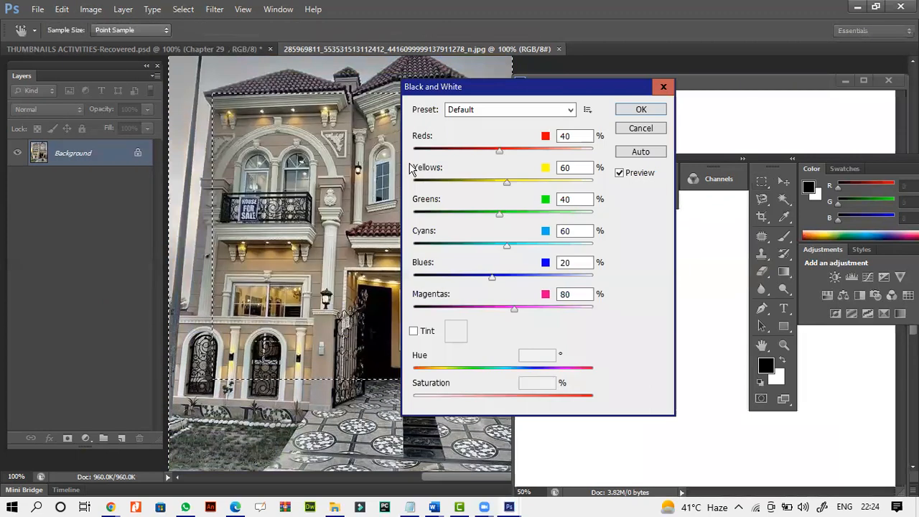
pyautogui.click(638, 110)
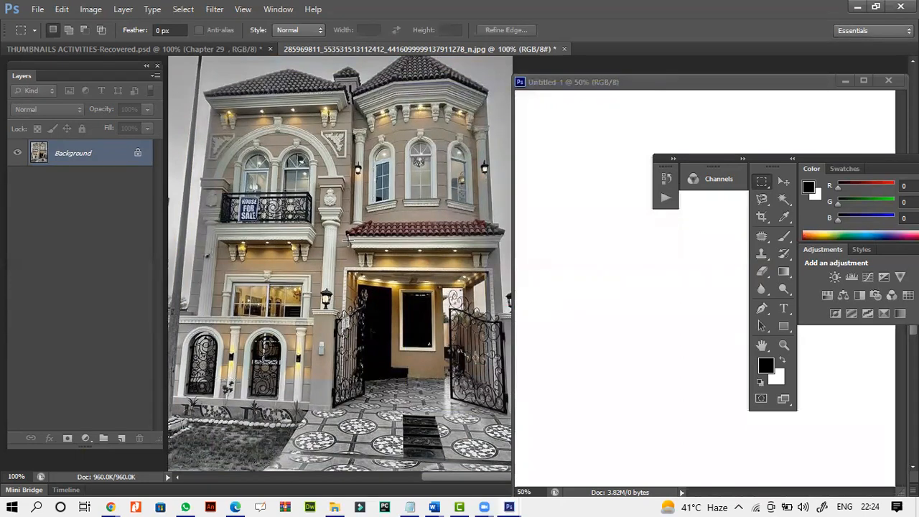
# Open the front-view photo of the black Honda Civic from the Desktop folder and close the blank Untitled-1 document
pyautogui.click(37, 8)
pyautogui.click(49, 37)
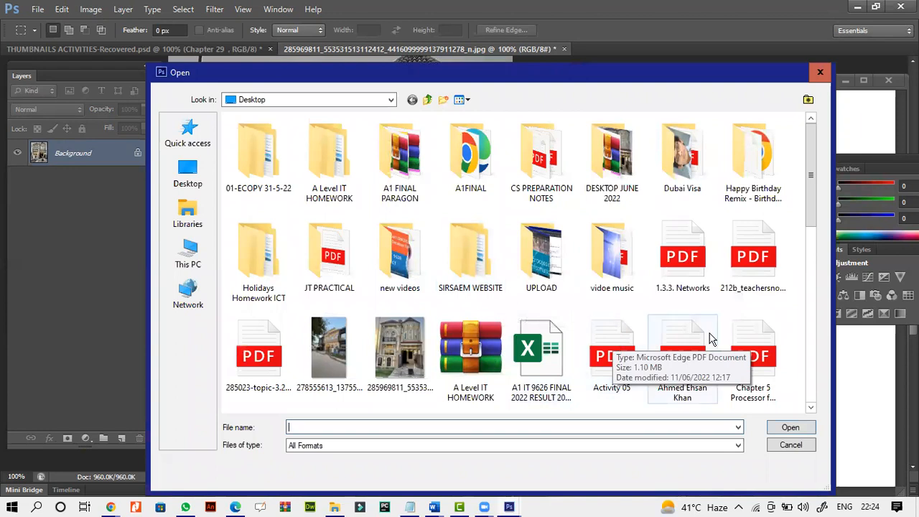
pyautogui.scroll(-3, 810, 244)
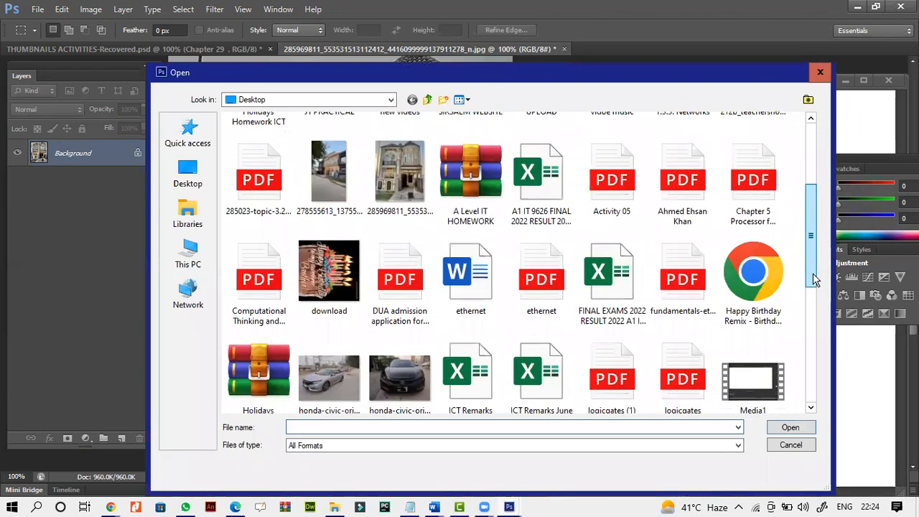
pyautogui.moveTo(813, 273); pyautogui.dragTo(808, 323)
pyautogui.click(393, 216)
pyautogui.doubleClick(393, 215)
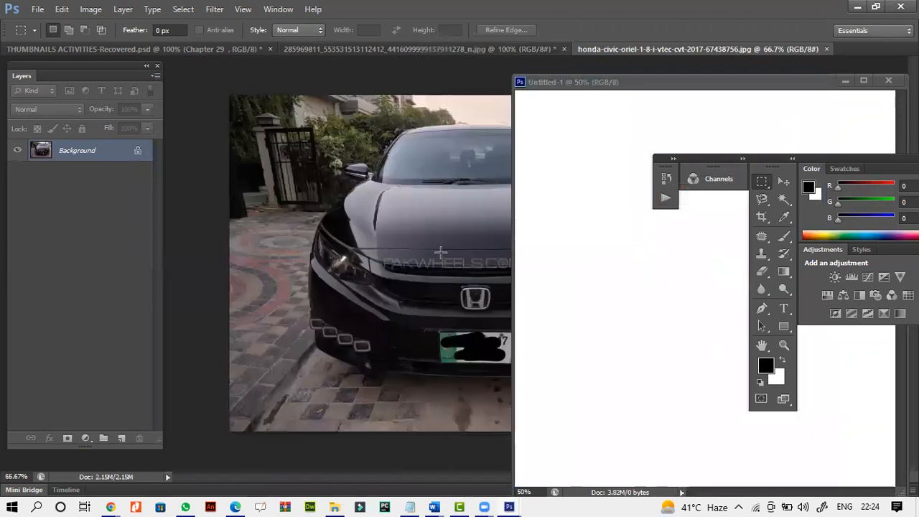
pyautogui.click(889, 80)
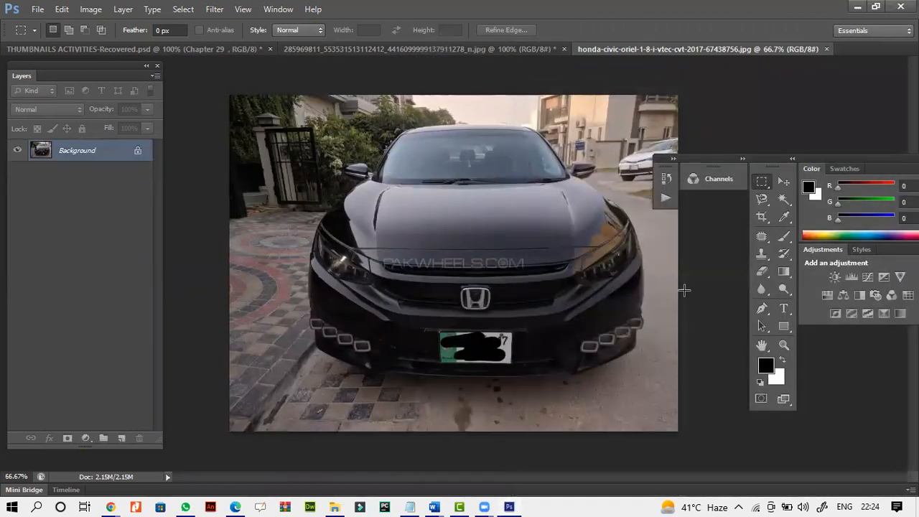
# Trace the black car's outline with the Magnetic Lasso and invert the selection to the surrounding background
pyautogui.click(761, 201)
pyautogui.rightClick(761, 209)
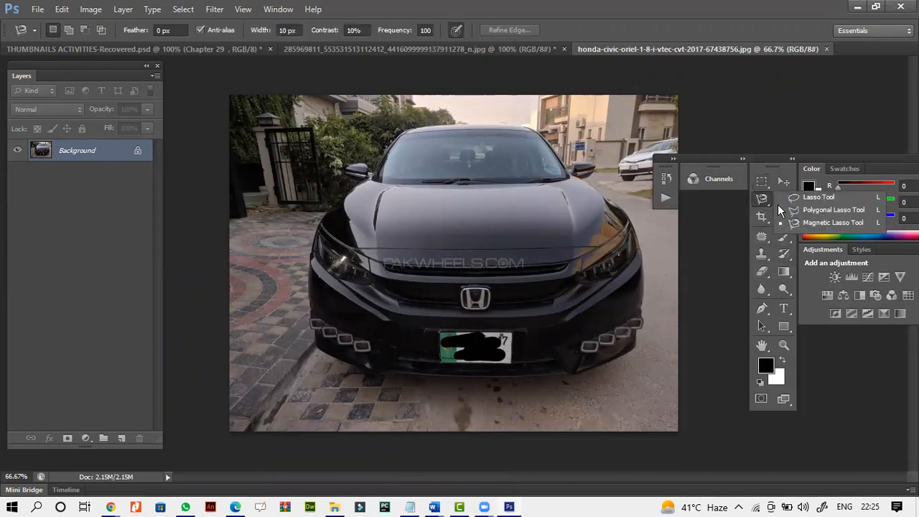
pyautogui.click(815, 228)
pyautogui.click(614, 363)
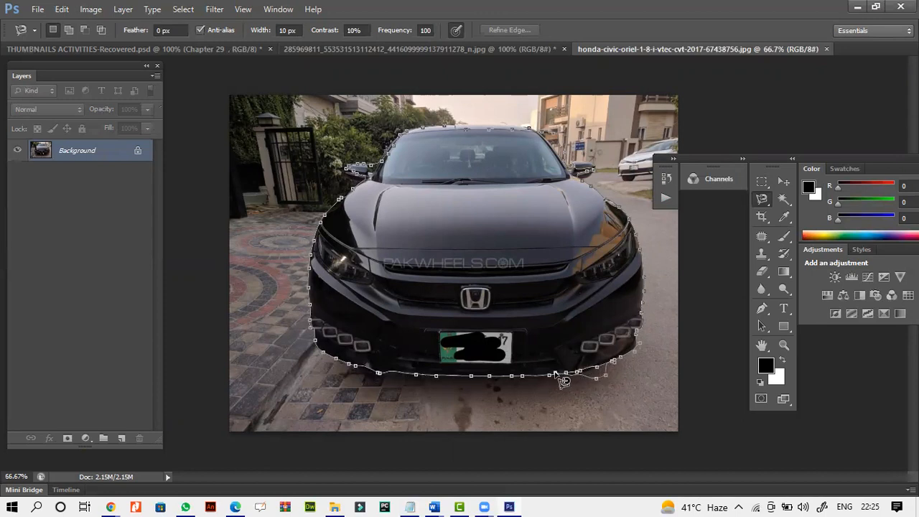
pyautogui.doubleClick(555, 372)
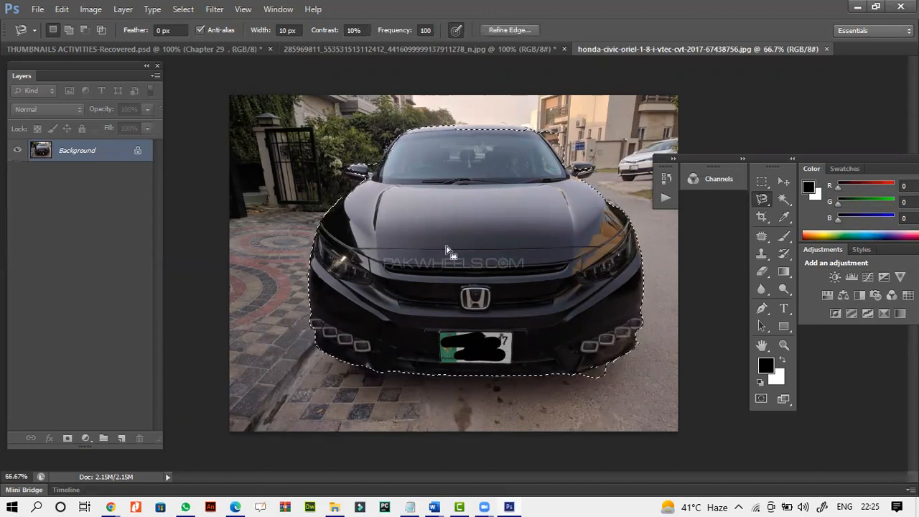
pyautogui.rightClick(466, 202)
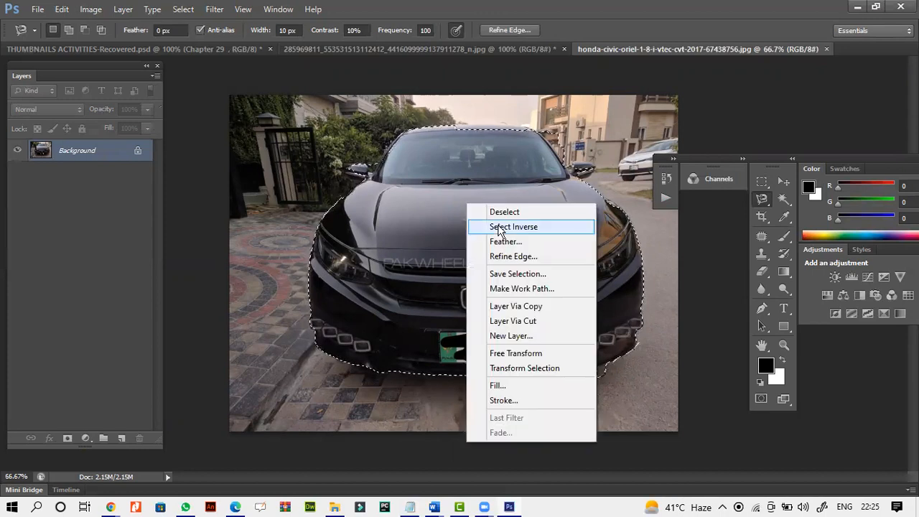
pyautogui.click(499, 228)
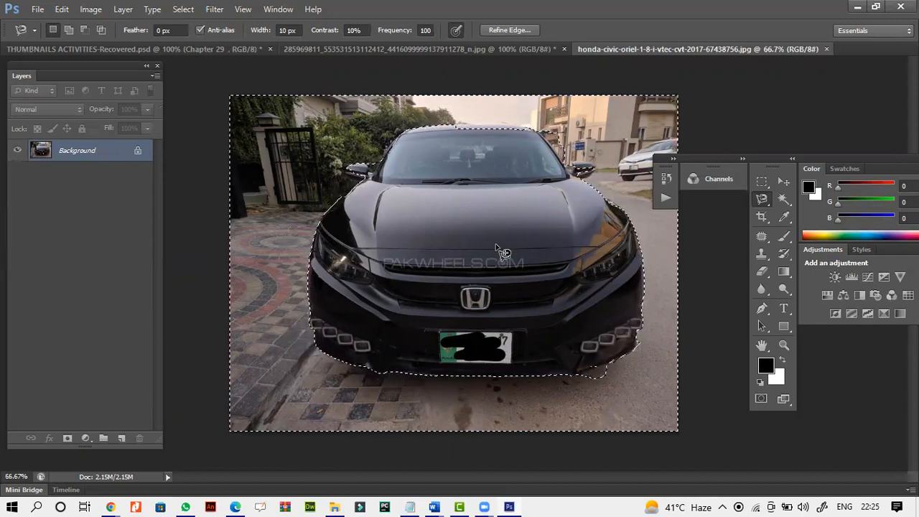
# Blur the selected background around the black car with a 3.1-pixel Gaussian Blur and clear the selection
pyautogui.click(214, 10)
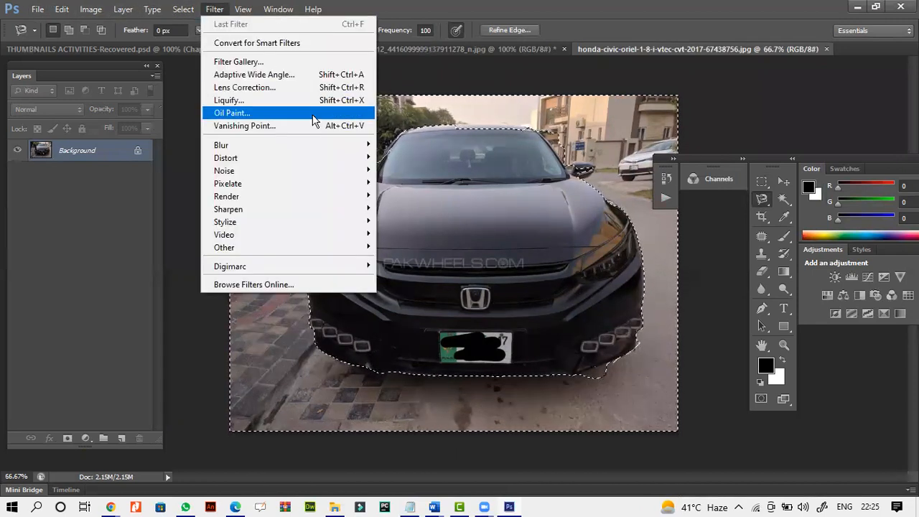
pyautogui.moveTo(314, 145)
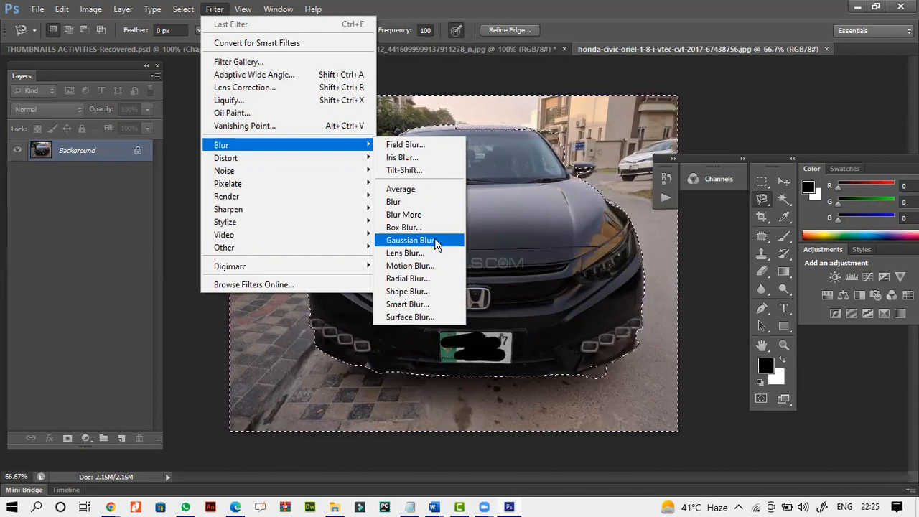
pyautogui.click(434, 239)
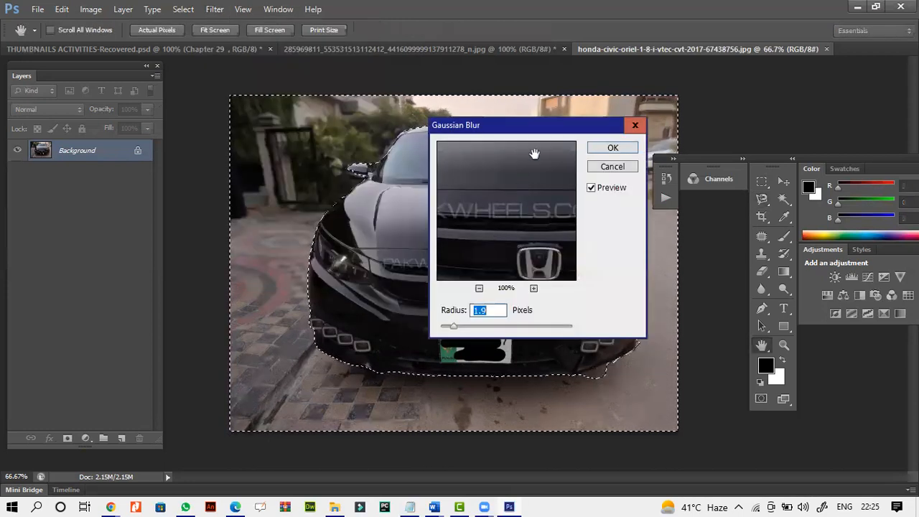
pyautogui.moveTo(535, 126); pyautogui.dragTo(778, 130)
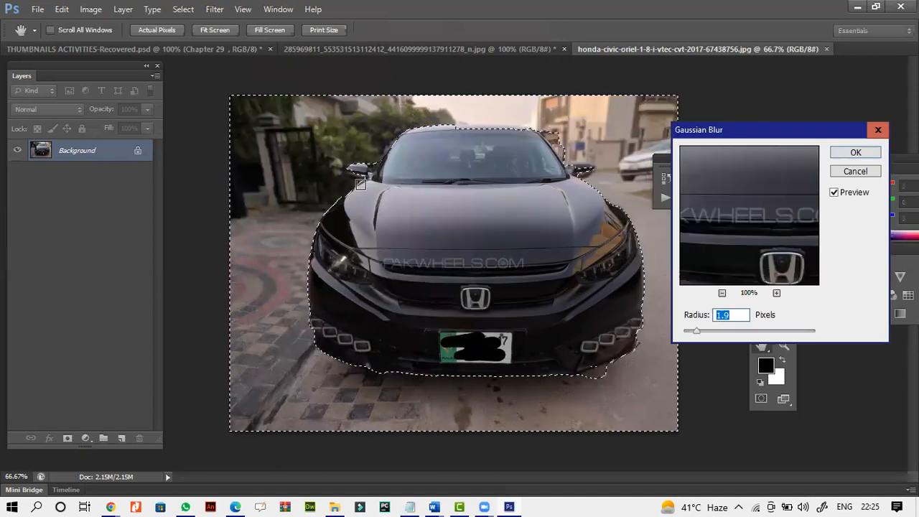
pyautogui.moveTo(697, 333); pyautogui.dragTo(706, 332)
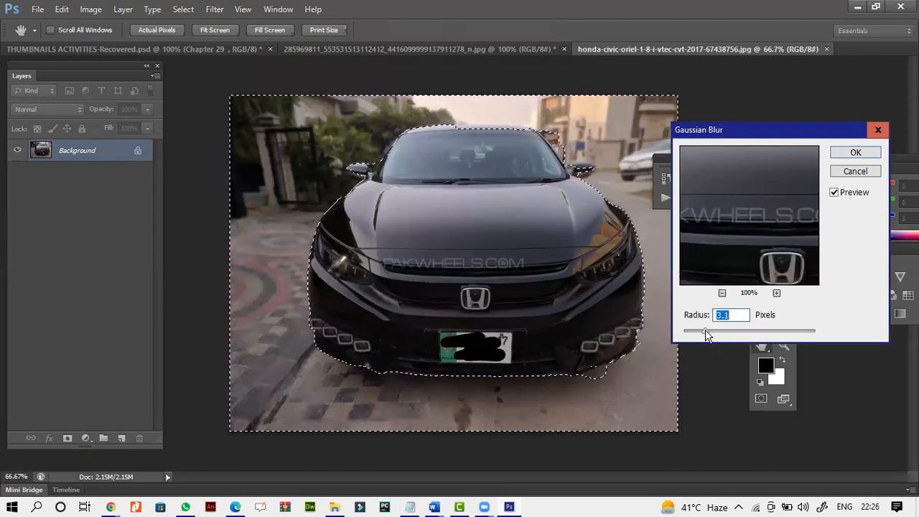
pyautogui.click(865, 152)
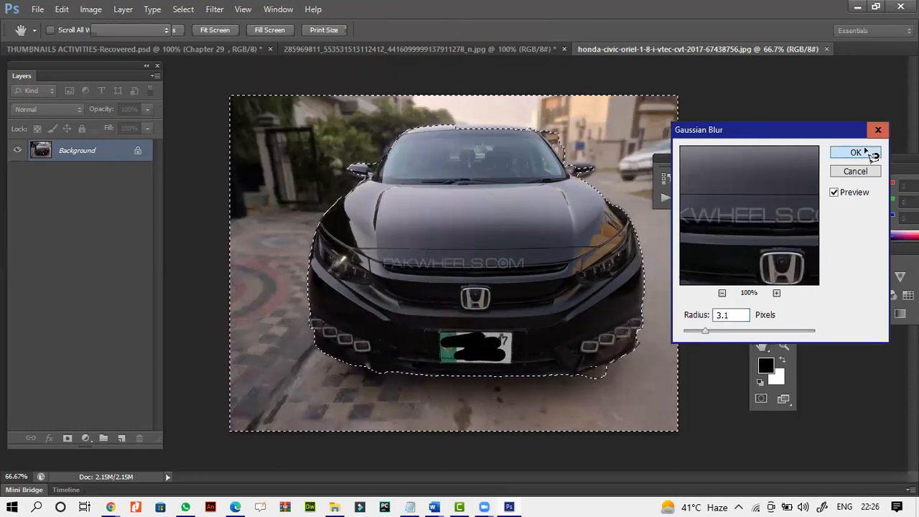
pyautogui.click(762, 180)
pyautogui.click(540, 142)
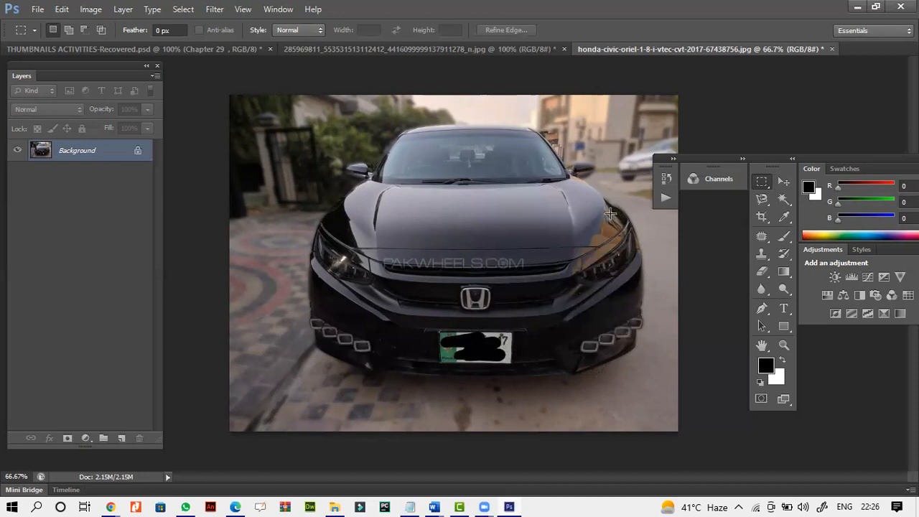
# Close the black car document and open the silver Honda Civic photo from the Desktop folder
pyautogui.click(785, 182)
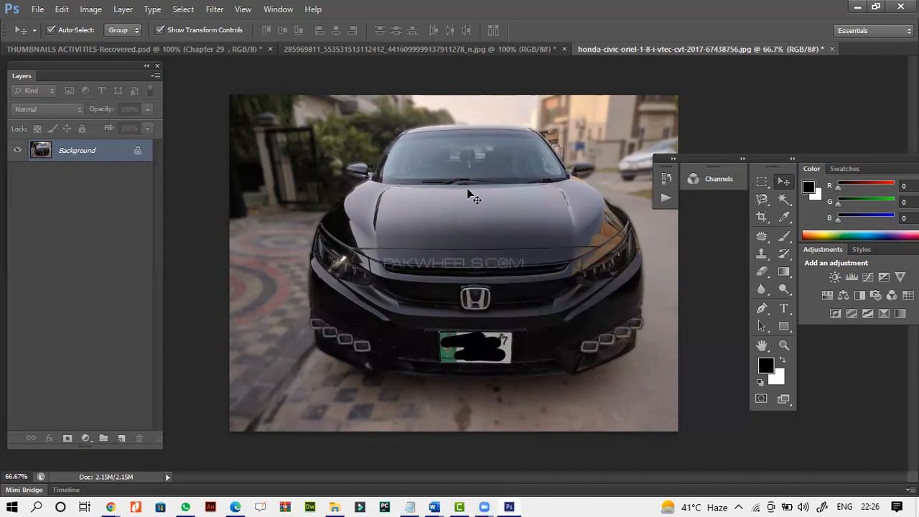
pyautogui.click(832, 49)
pyautogui.click(474, 200)
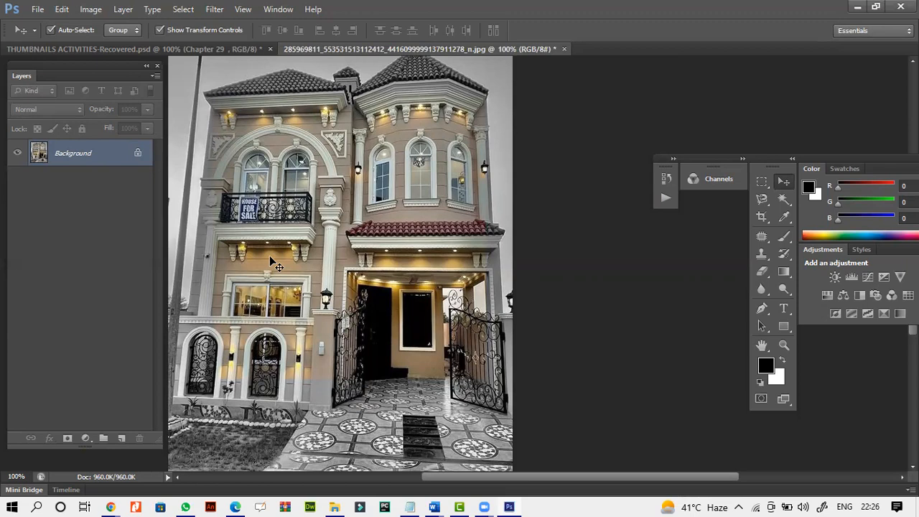
pyautogui.click(38, 9)
pyautogui.hotkey('ctrl', 'o')
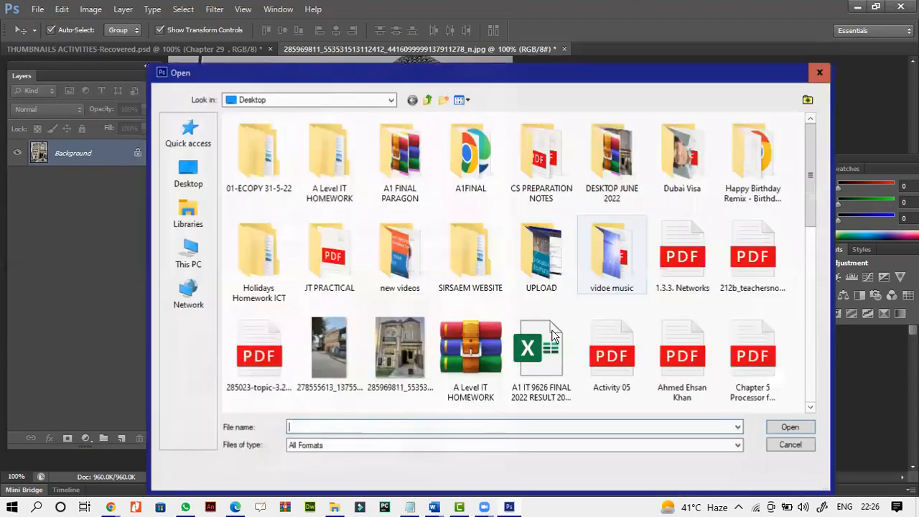
pyautogui.scroll(-5, 553, 335)
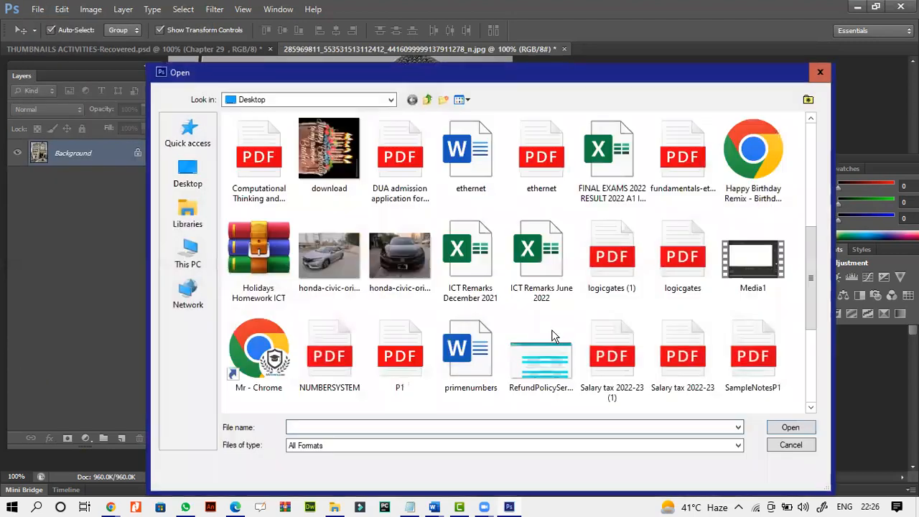
pyautogui.doubleClick(338, 251)
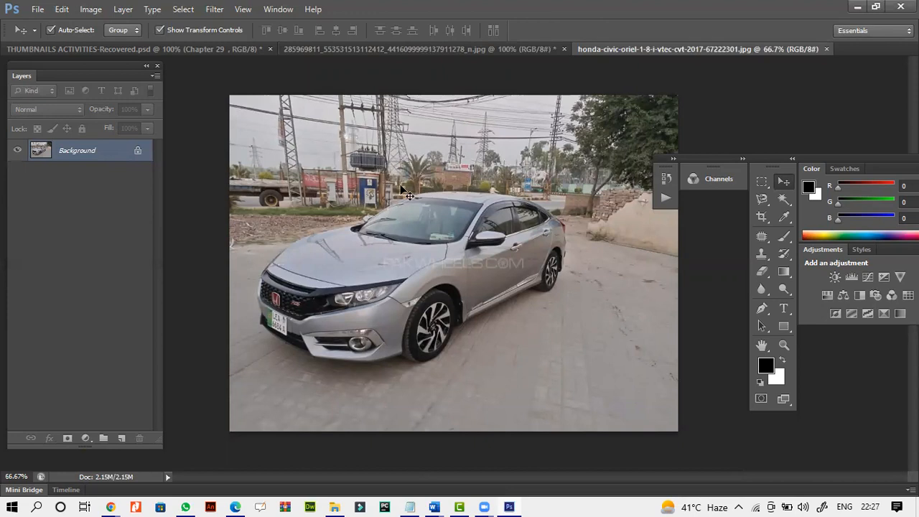
# Patch over the blue transformer and its cabinet behind the silver car, sampling from the fence and sky beside it, and deselect
pyautogui.hotkey('ctrl', '1')
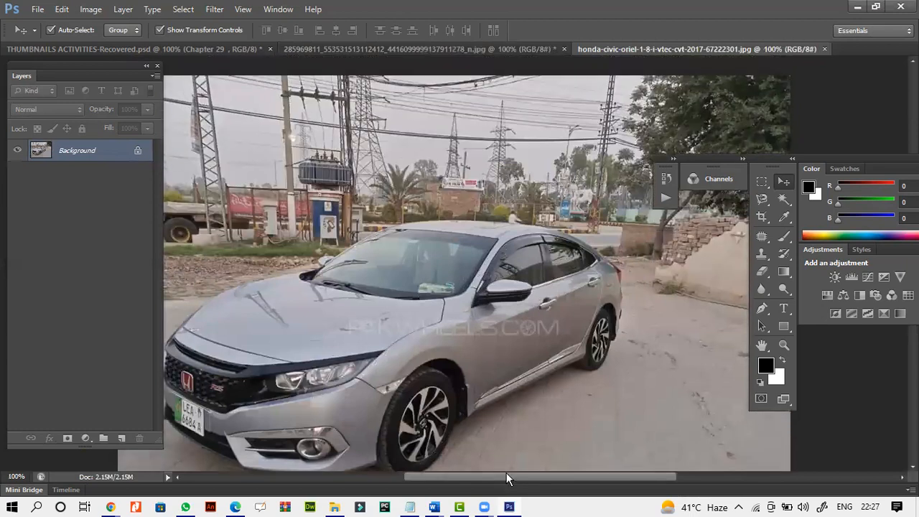
pyautogui.moveTo(506, 474); pyautogui.dragTo(465, 471)
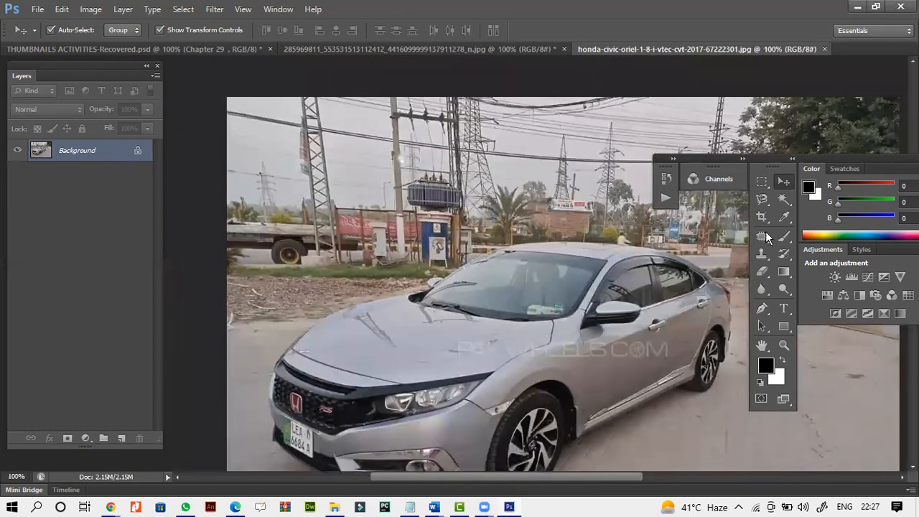
pyautogui.click(763, 239)
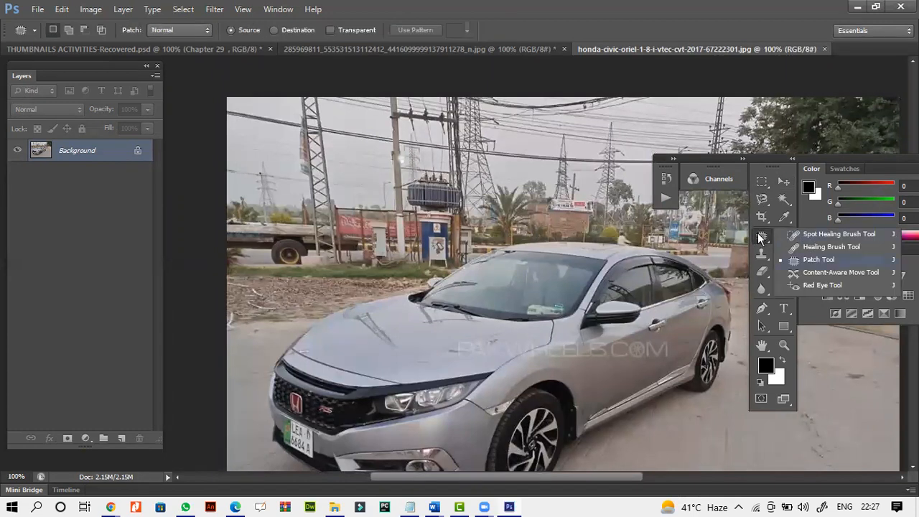
pyautogui.click(818, 235)
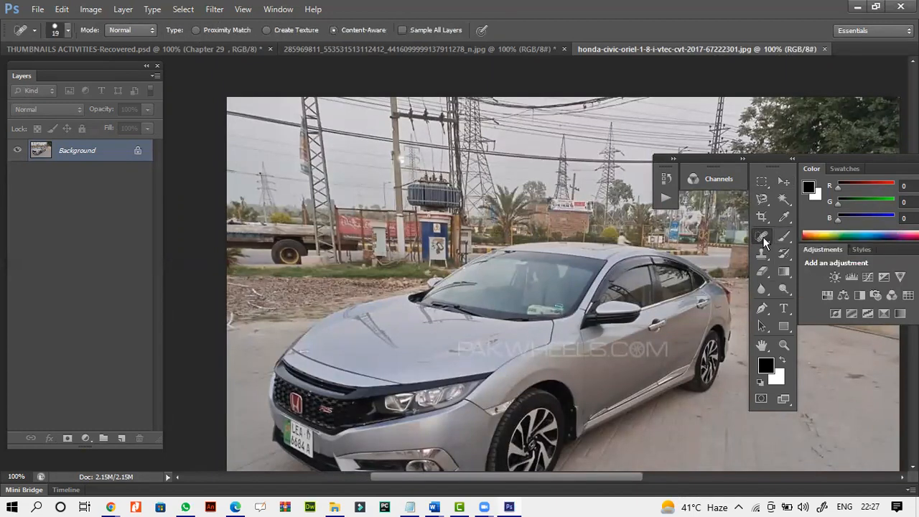
pyautogui.click(764, 243)
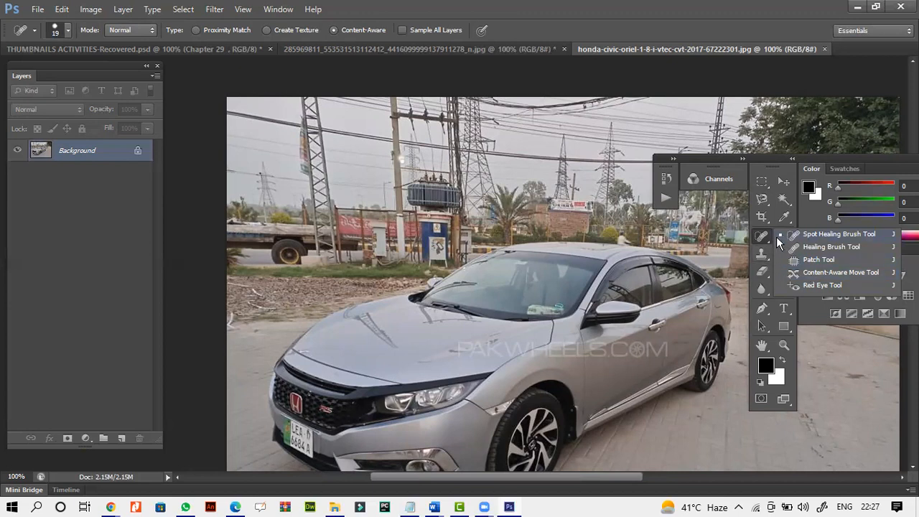
pyautogui.click(807, 260)
pyautogui.hotkey('ctrl', '+')
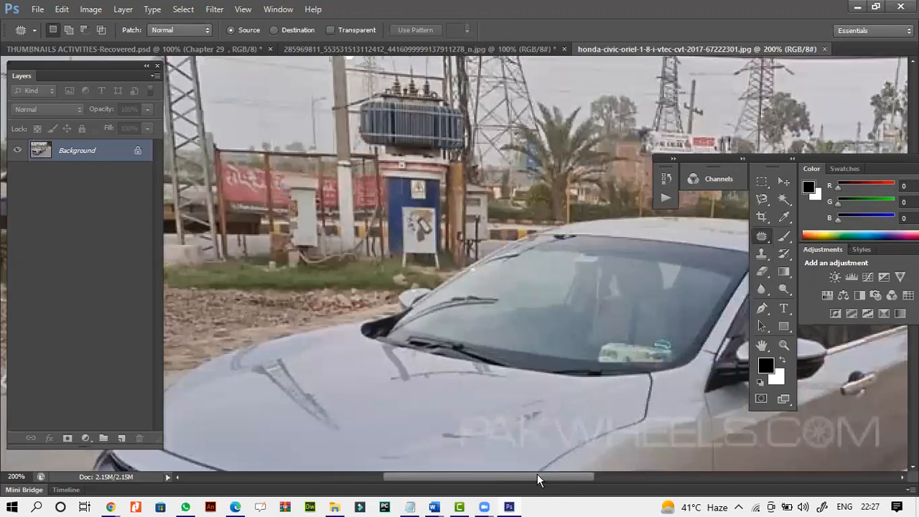
pyautogui.hotkey('ctrl', '+')
pyautogui.scroll(3, 532, 402)
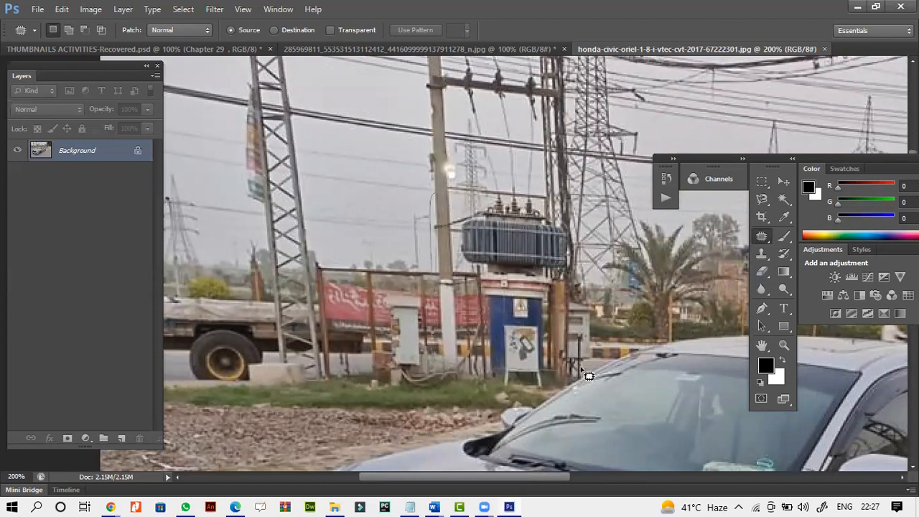
pyautogui.moveTo(499, 192); pyautogui.dragTo(427, 191)
pyautogui.moveTo(492, 244)
pyautogui.mouseDown()
pyautogui.moveTo(334, 244)
pyautogui.moveTo(367, 245)
pyautogui.mouseUp()
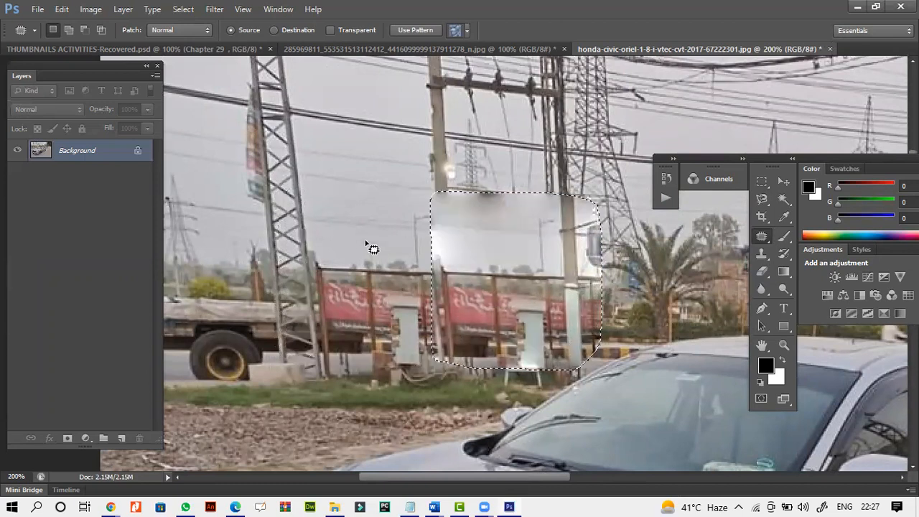
pyautogui.hotkey('ctrl', 'd')
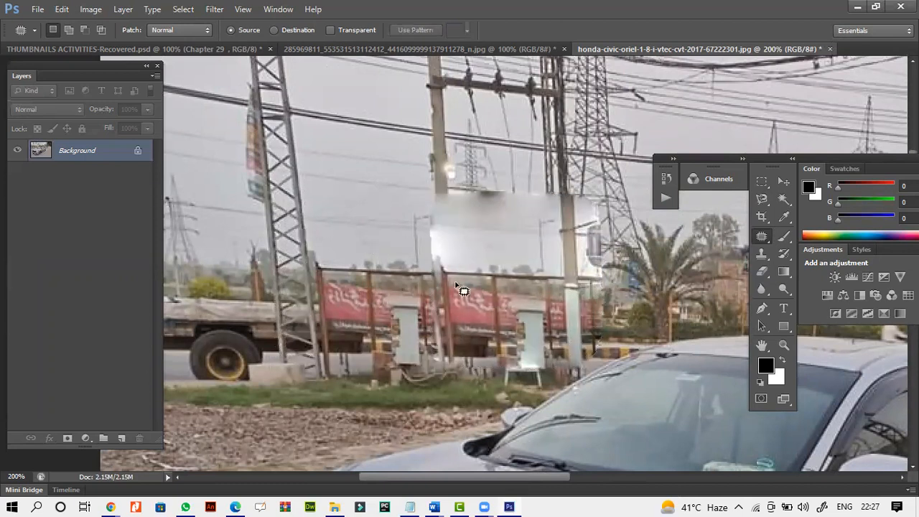
# Patch the bright vertical seam and leftover pole strip in the red banner area, sampling from the scenery beside it, and deselect
pyautogui.moveTo(429, 204)
pyautogui.mouseDown()
pyautogui.moveTo(421, 251)
pyautogui.moveTo(436, 376)
pyautogui.moveTo(469, 336)
pyautogui.moveTo(431, 206)
pyautogui.mouseUp()
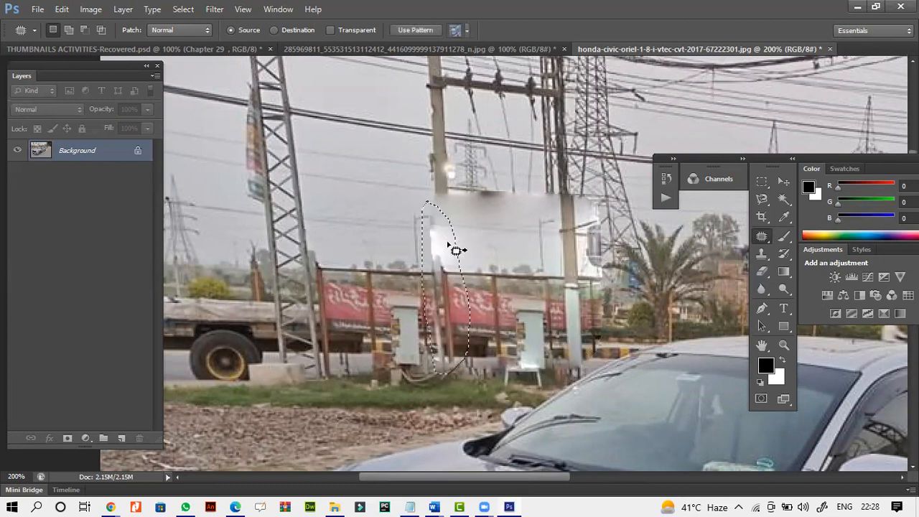
pyautogui.moveTo(425, 246)
pyautogui.mouseDown()
pyautogui.moveTo(374, 249)
pyautogui.moveTo(375, 240)
pyautogui.moveTo(378, 248)
pyautogui.mouseUp()
pyautogui.hotkey('ctrl', 'd')
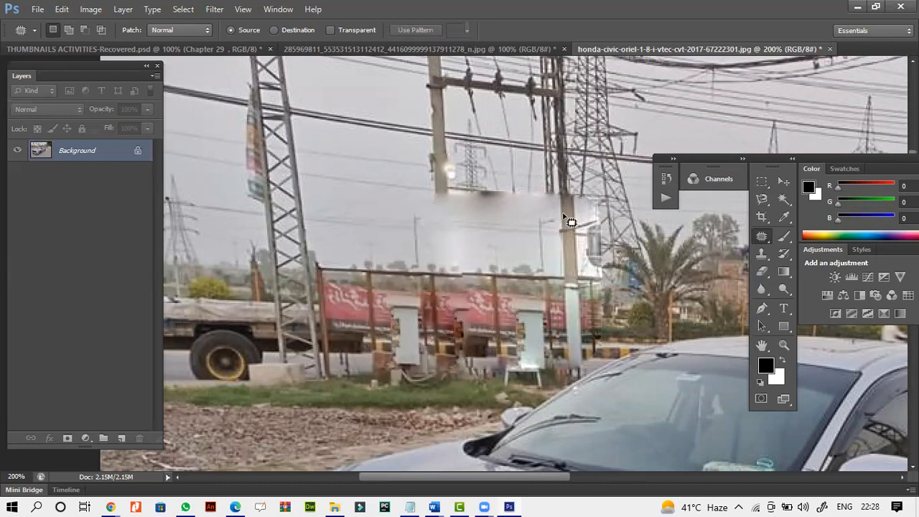
# Patch away the remaining pole section, hanging wires and insulator crossbar above the banner, sampling from the adjacent sky
pyautogui.moveTo(424, 105)
pyautogui.mouseDown()
pyautogui.moveTo(462, 206)
pyautogui.moveTo(560, 206)
pyautogui.moveTo(569, 186)
pyautogui.moveTo(562, 95)
pyautogui.moveTo(453, 94)
pyautogui.moveTo(431, 107)
pyautogui.moveTo(455, 129)
pyautogui.moveTo(437, 147)
pyautogui.moveTo(383, 144)
pyautogui.moveTo(362, 125)
pyautogui.mouseUp()
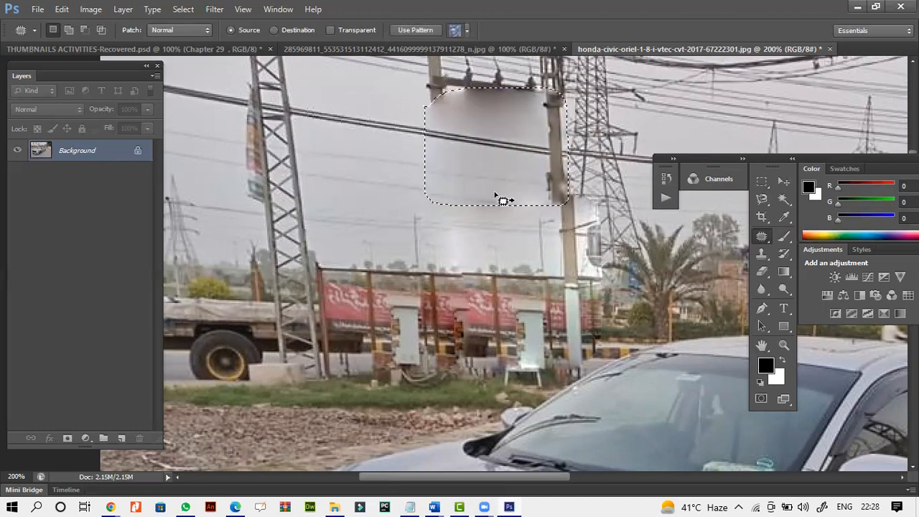
pyautogui.hotkey('ctrl', 'd')
pyautogui.scroll(3, 525, 242)
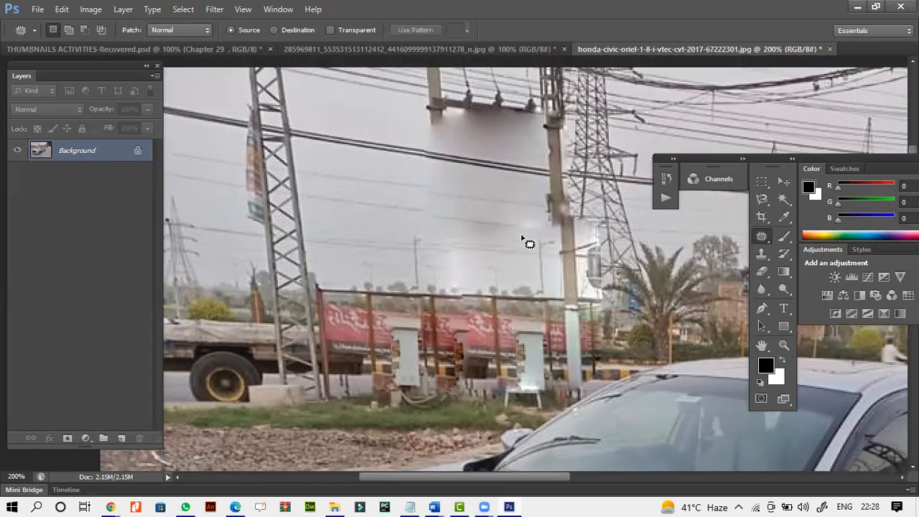
pyautogui.moveTo(431, 122)
pyautogui.mouseDown()
pyautogui.moveTo(431, 169)
pyautogui.moveTo(525, 199)
pyautogui.moveTo(571, 191)
pyautogui.moveTo(569, 128)
pyautogui.moveTo(462, 122)
pyautogui.moveTo(440, 138)
pyautogui.moveTo(434, 127)
pyautogui.mouseUp()
pyautogui.moveTo(469, 161); pyautogui.dragTo(351, 133)
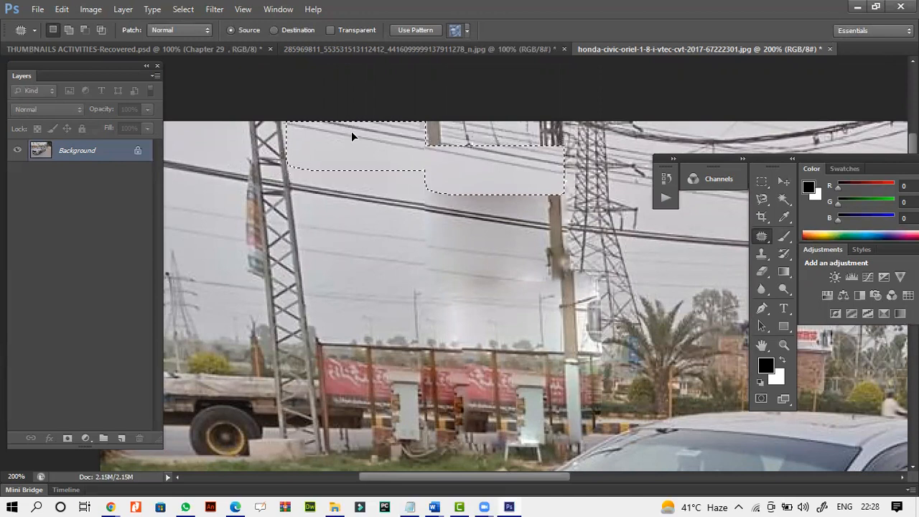
pyautogui.hotkey('ctrl', 'd')
# Remove the RS badge from the silver car's grille by patching it with the nearby mesh, and deselect
pyautogui.scroll(-3, 618, 319)
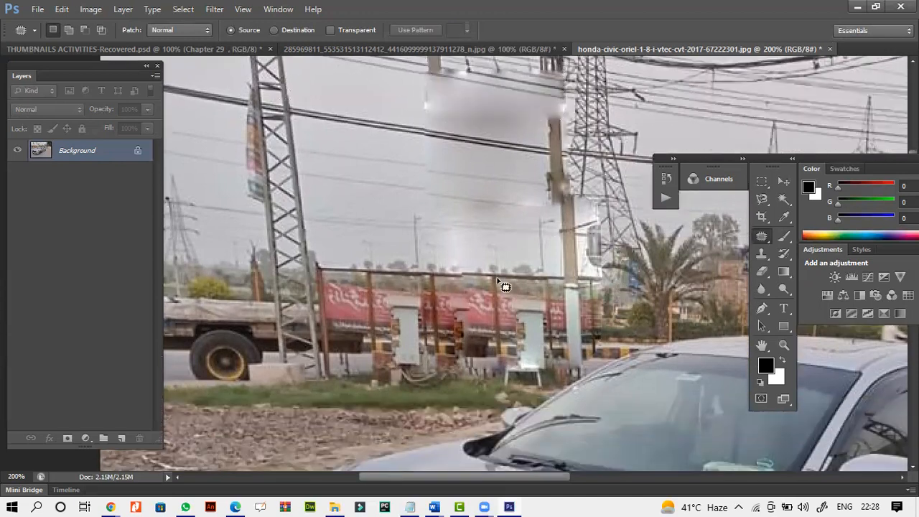
pyautogui.scroll(-10, 503, 285)
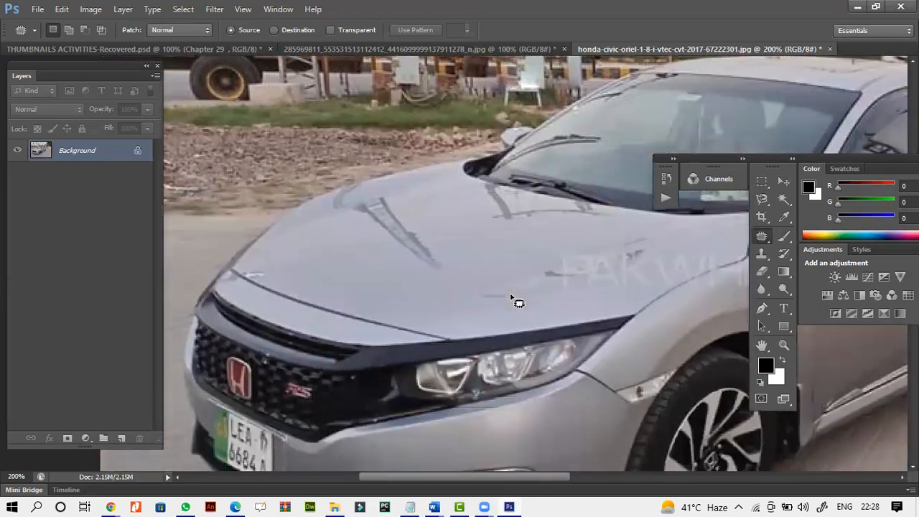
pyautogui.scroll(-1, 517, 302)
pyautogui.moveTo(552, 475); pyautogui.dragTo(524, 485)
pyautogui.scroll(-2, 517, 399)
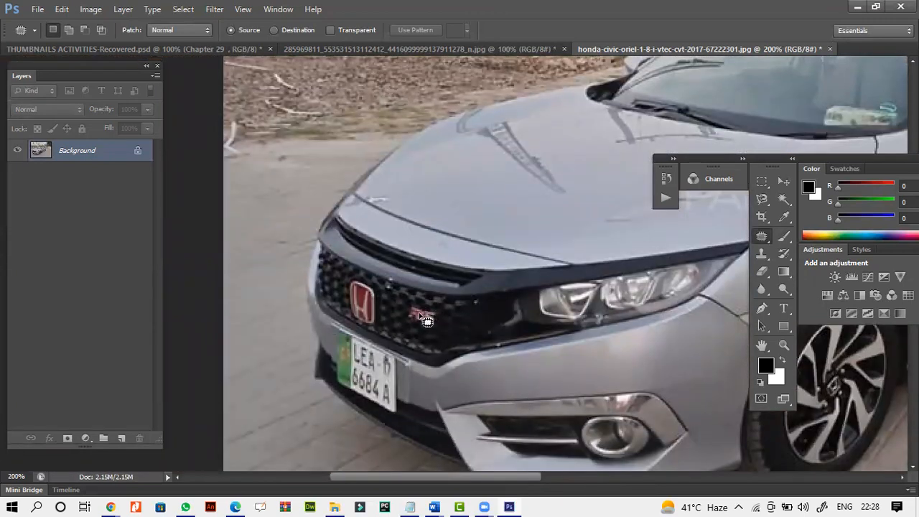
pyautogui.moveTo(414, 316); pyautogui.dragTo(394, 313)
pyautogui.click(410, 339)
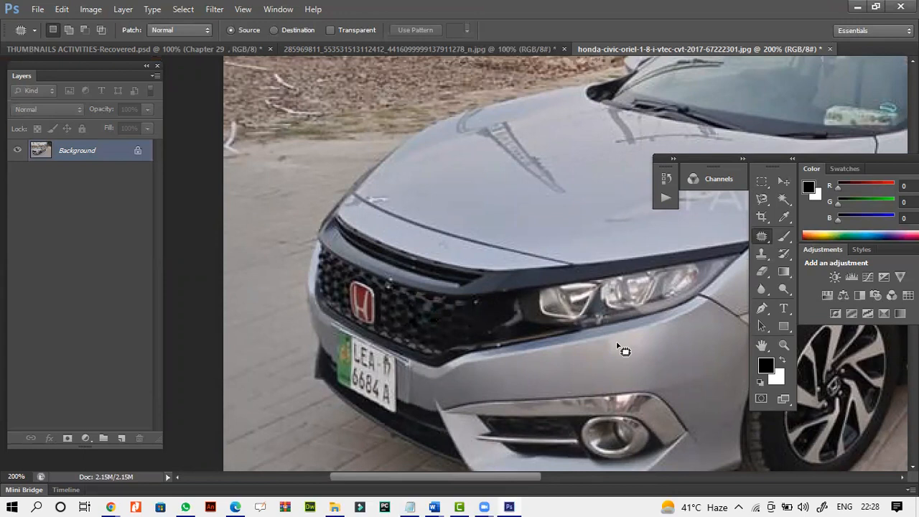
# Activate the Clone Stamp tool with its 35 px brush and try to paint over the red Honda emblem
pyautogui.click(761, 257)
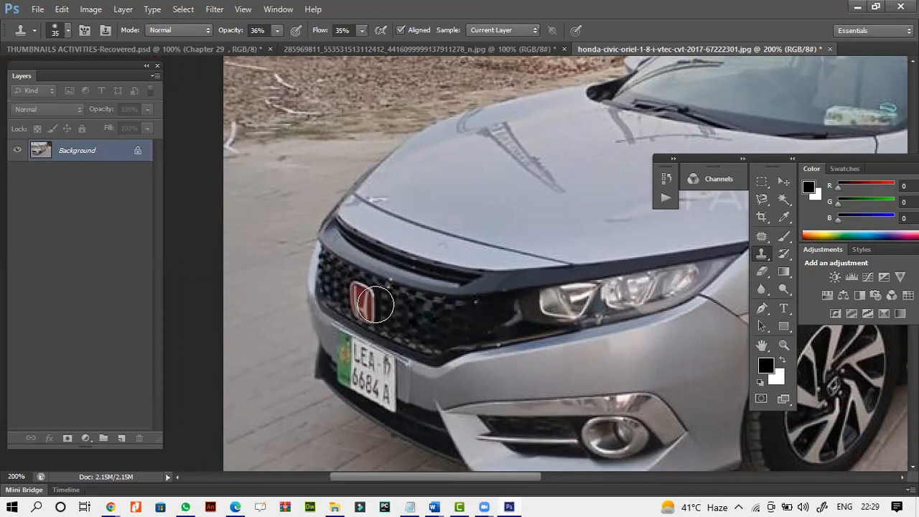
pyautogui.click(68, 32)
pyautogui.moveTo(152, 146)
pyautogui.mouseDown()
pyautogui.moveTo(151, 195)
pyautogui.moveTo(153, 140)
pyautogui.mouseUp()
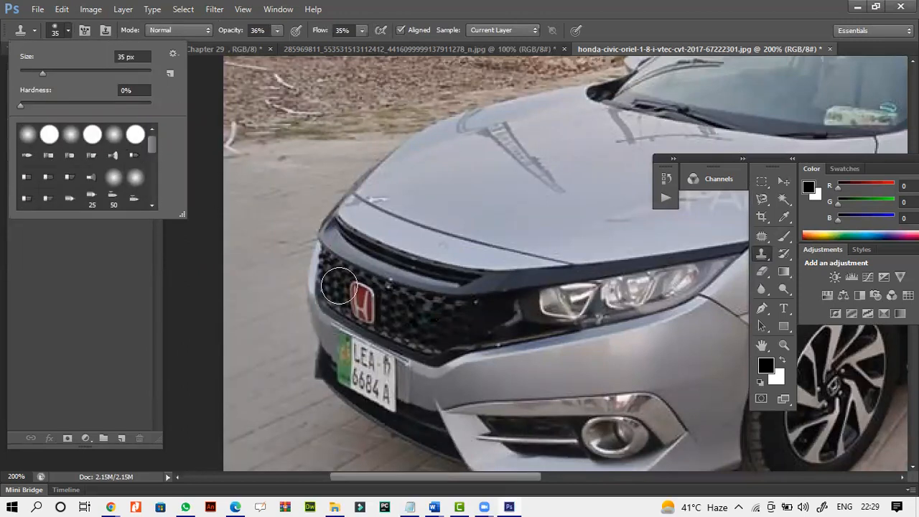
pyautogui.click(368, 309)
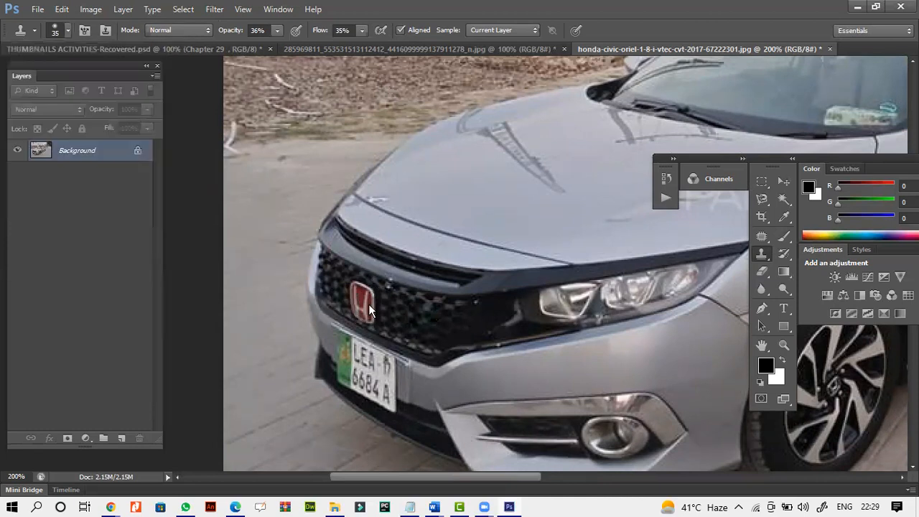
pyautogui.click(368, 309)
pyautogui.click(463, 208)
# Switch to Notepad and add a line reading [] below the cryptocurrency notes
pyautogui.click(411, 508)
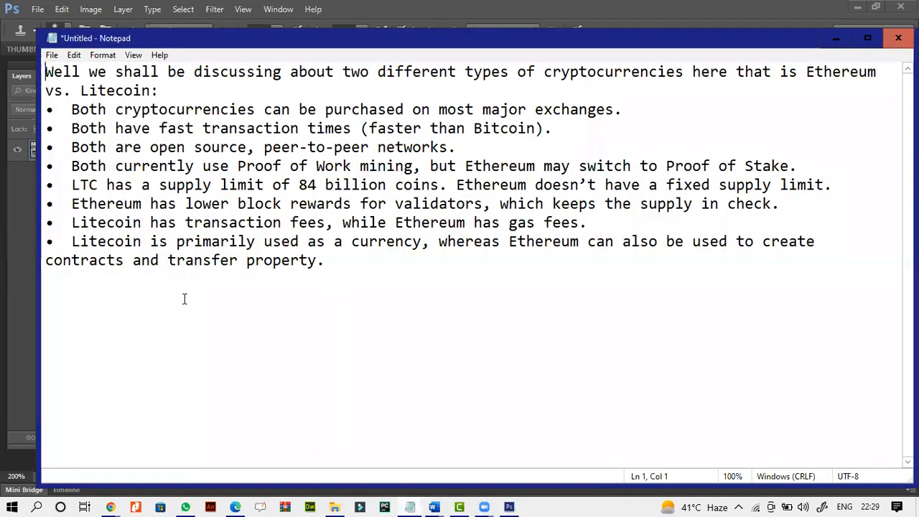
pyautogui.click(374, 271)
pyautogui.press('Return')
pyautogui.press('Return')
pyautogui.write('[] []')
pyautogui.press('BackSpace')
pyautogui.press('BackSpace')
# Launch the On-Screen Keyboard and use it to add a { line and a ( line below [] in the notes, and minimize the keyboard
pyautogui.click(11, 509)
pyautogui.write('k')
pyautogui.click(64, 137)
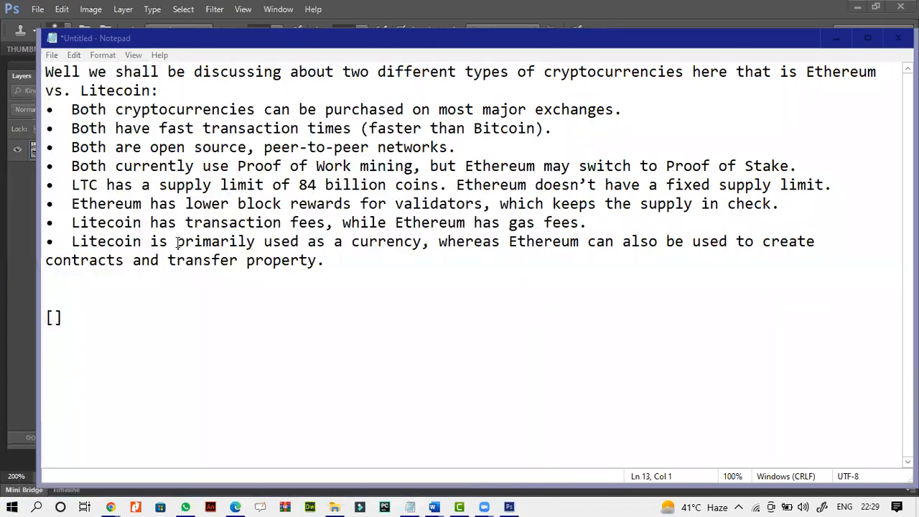
pyautogui.click(650, 129)
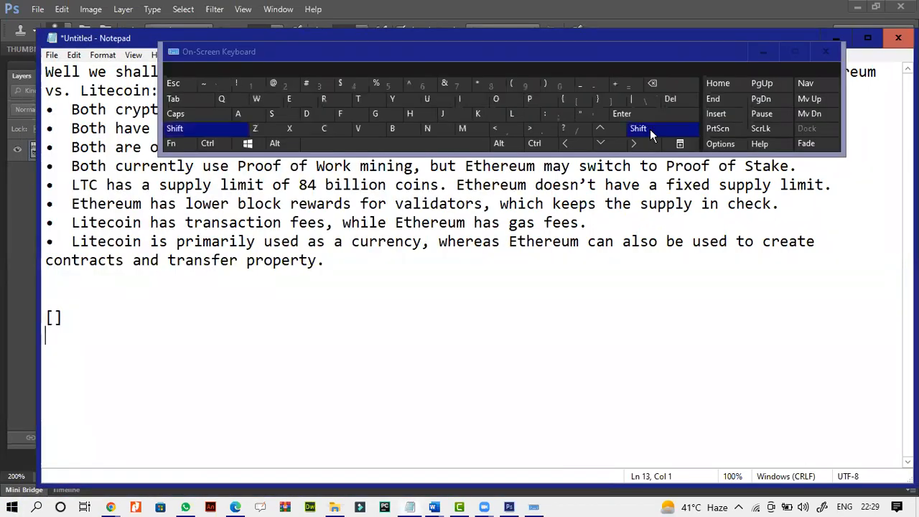
pyautogui.click(569, 100)
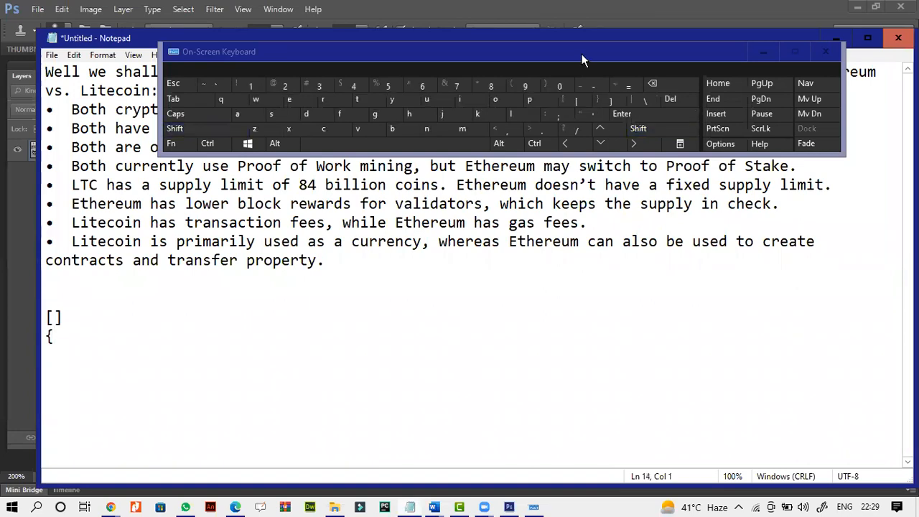
pyautogui.click(643, 129)
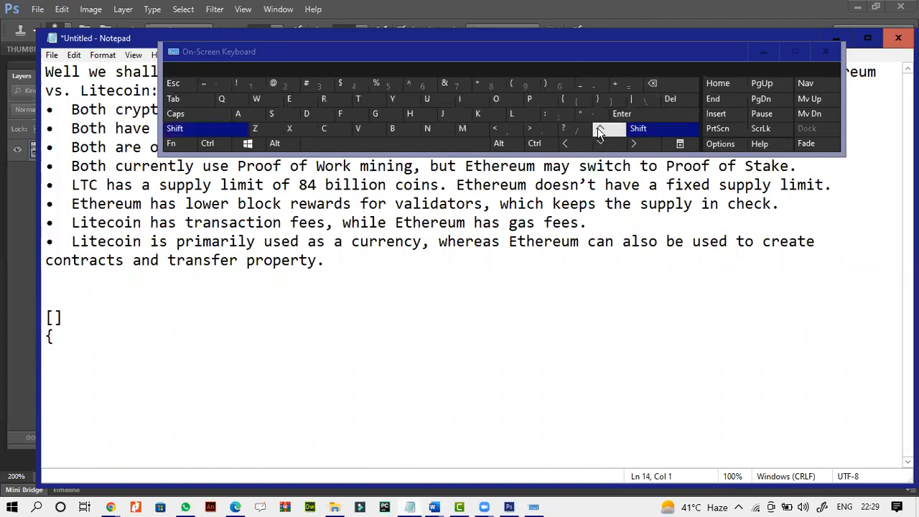
pyautogui.click(522, 85)
pyautogui.click(763, 54)
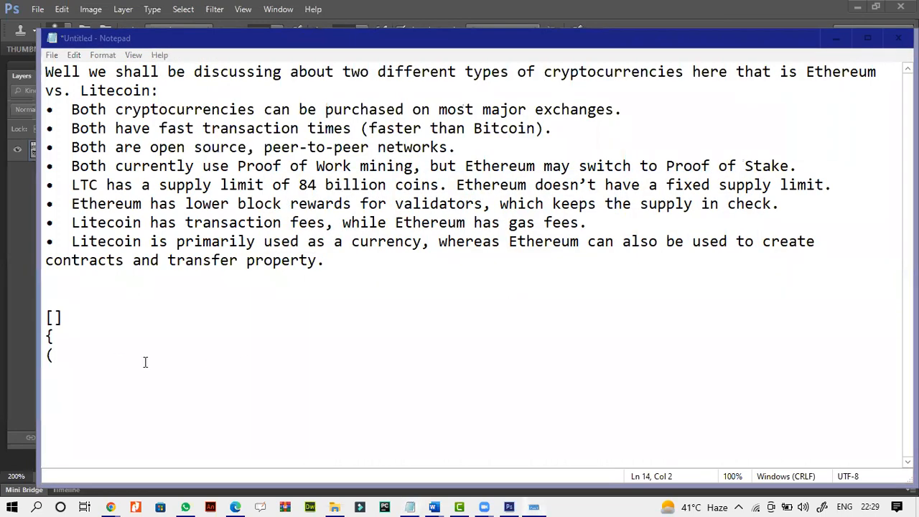
# Highlight the [], { and ( characters below the notes one after another to point out each bracket type
pyautogui.click(72, 361)
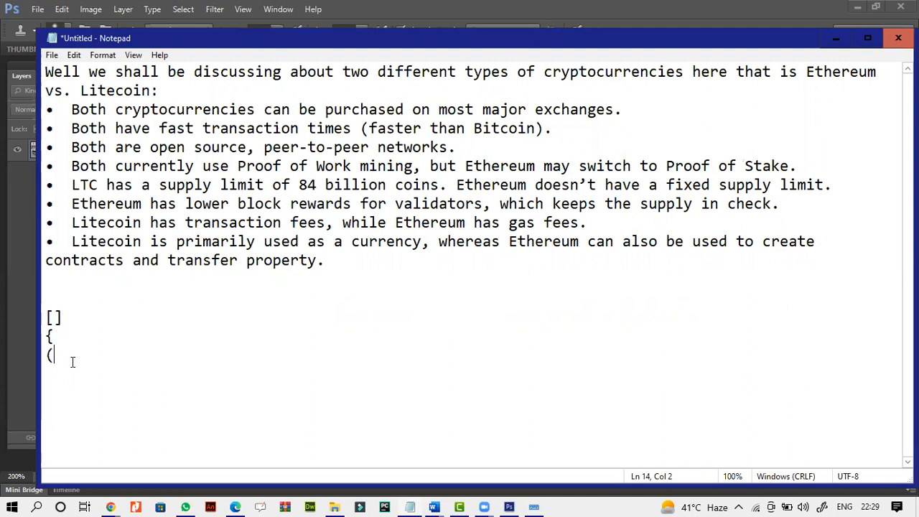
pyautogui.moveTo(67, 358); pyautogui.dragTo(28, 318)
pyautogui.click(79, 326)
pyautogui.moveTo(73, 318); pyautogui.dragTo(7, 319)
pyautogui.click(68, 318)
pyautogui.moveTo(71, 317); pyautogui.dragTo(7, 323)
pyautogui.click(78, 316)
pyautogui.moveTo(58, 335); pyautogui.dragTo(11, 337)
pyautogui.moveTo(58, 356); pyautogui.dragTo(24, 356)
pyautogui.click(59, 353)
pyautogui.click(67, 316)
pyautogui.moveTo(54, 316); pyautogui.dragTo(35, 316)
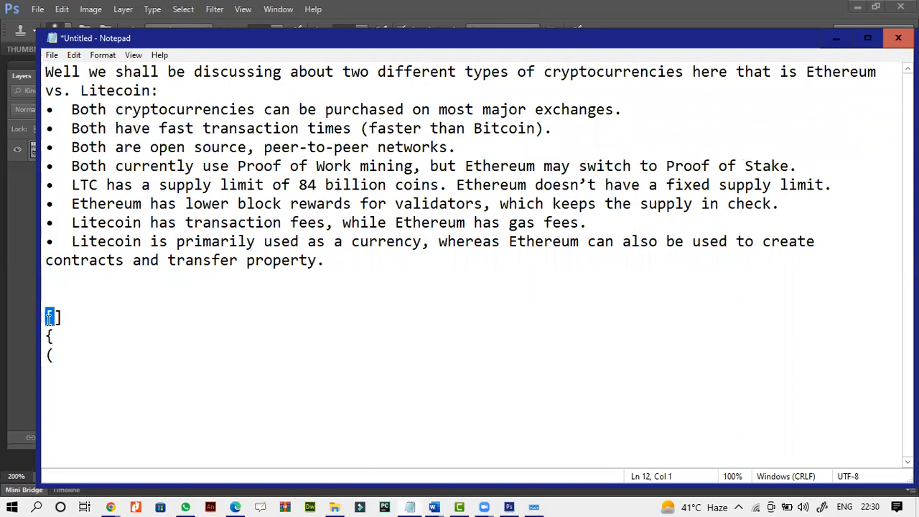
pyautogui.moveTo(55, 317)
pyautogui.mouseDown()
pyautogui.moveTo(64, 318)
pyautogui.moveTo(46, 317)
pyautogui.mouseUp()
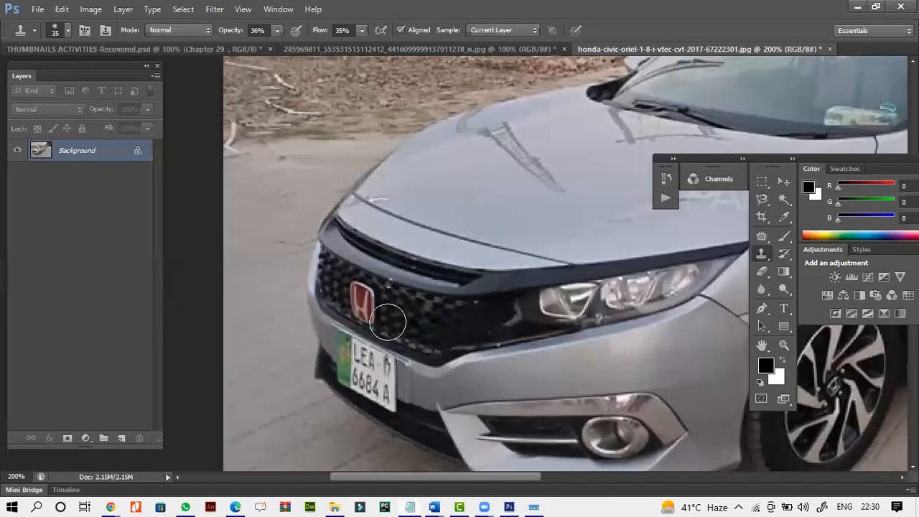
# Switch to Photoshop and reduce the Clone Stamp brush size to 20 px
pyautogui.press('[')
pyautogui.press('[')
pyautogui.press('[')
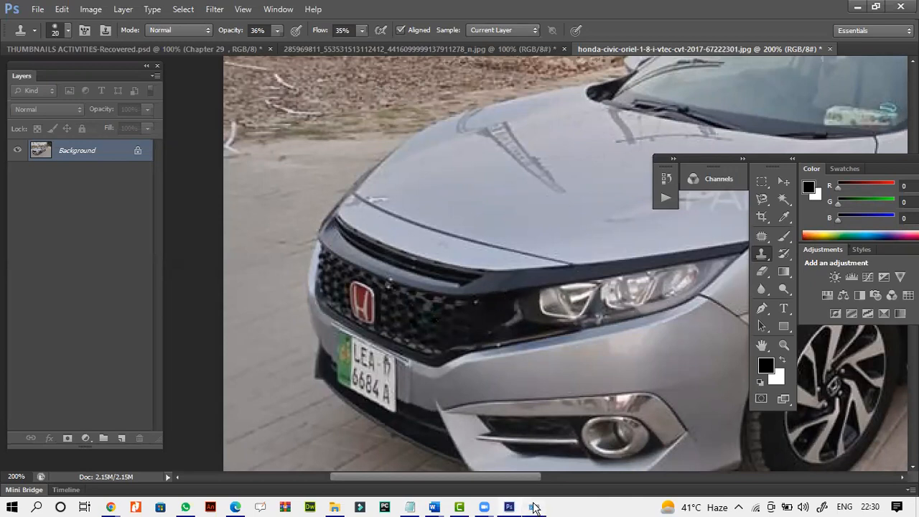
# Restore the On-Screen Keyboard, minimize Notepad and set the black grille mesh beside the Honda emblem as the clone source
pyautogui.press('ctrl+super+o')
pyautogui.click(280, 145)
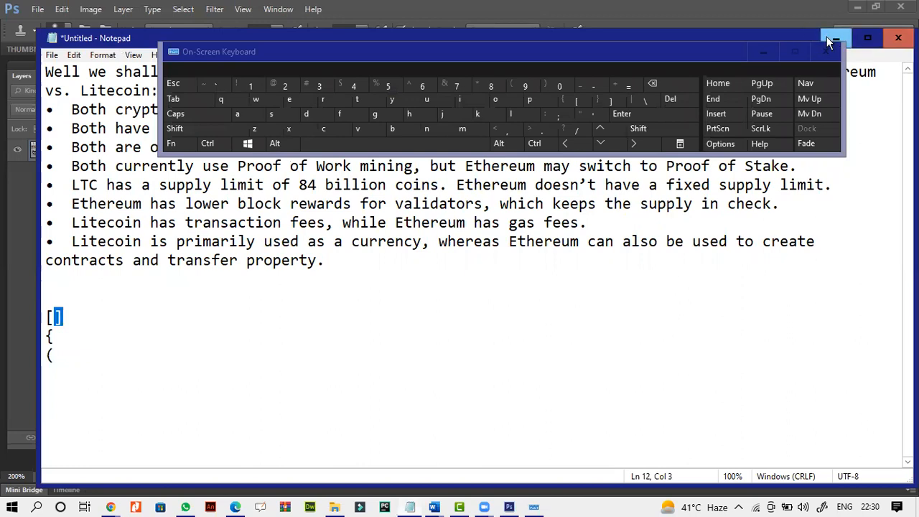
pyautogui.click(831, 42)
pyautogui.click(279, 143)
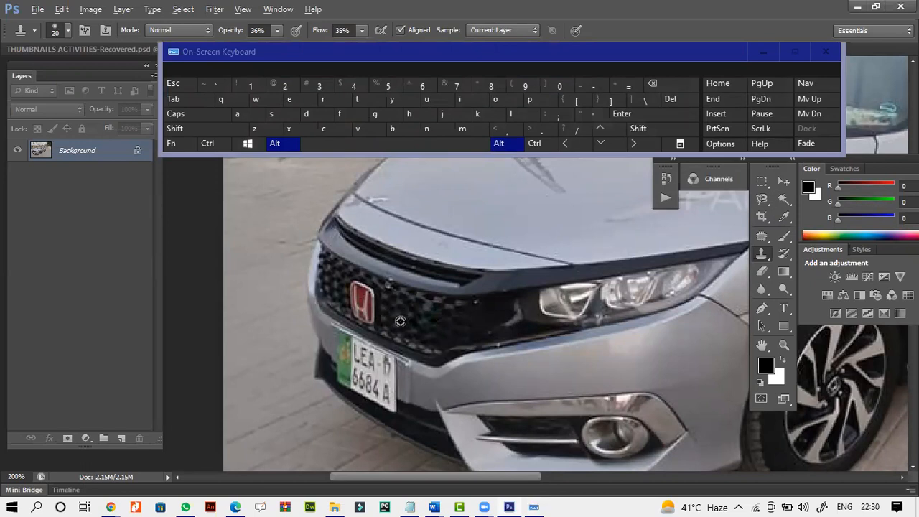
pyautogui.click(279, 144)
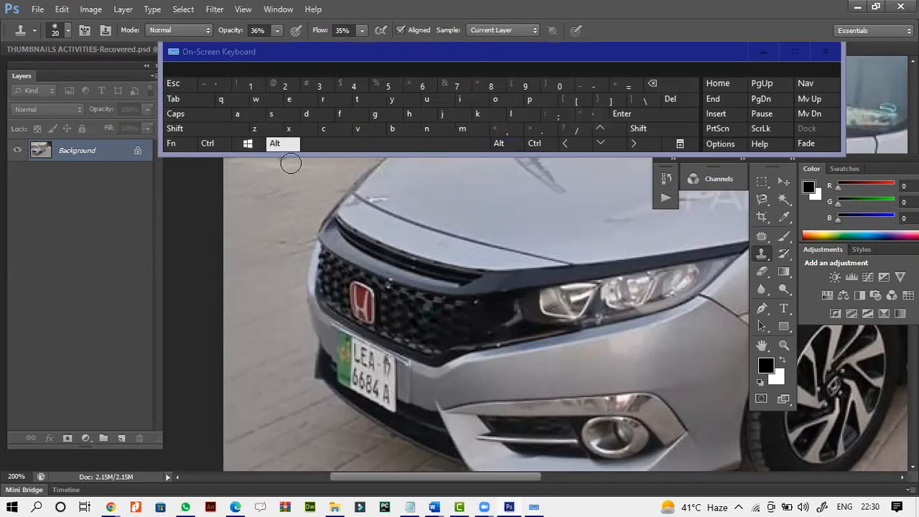
# Clone the sampled grille mesh over the red Honda emblem with repeated dabs at 36% opacity and 35% flow
pyautogui.click(361, 304)
pyautogui.click(368, 300)
pyautogui.click(365, 316)
pyautogui.click(372, 316)
pyautogui.click(354, 295)
pyautogui.click(362, 296)
pyautogui.click(356, 308)
pyautogui.click(365, 318)
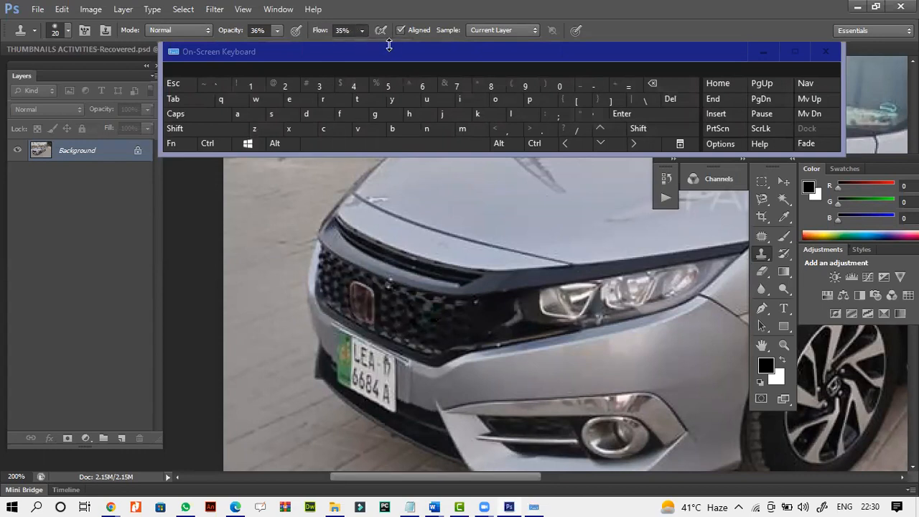
# Raise the Clone Stamp's flow to 98% and its opacity to 88%, moving the On-Screen Keyboard out of the way
pyautogui.moveTo(387, 54); pyautogui.dragTo(384, 84)
pyautogui.click(362, 30)
pyautogui.moveTo(392, 47); pyautogui.dragTo(406, 45)
pyautogui.click(278, 34)
pyautogui.moveTo(281, 45); pyautogui.dragTo(312, 45)
# Clone the dark mesh over the remaining traces of the Honda emblem until the grille is covered
pyautogui.moveTo(358, 294)
pyautogui.mouseDown()
pyautogui.moveTo(369, 321)
pyautogui.moveTo(356, 293)
pyautogui.moveTo(365, 289)
pyautogui.moveTo(371, 320)
pyautogui.mouseUp()
pyautogui.click(361, 300)
pyautogui.click(371, 302)
pyautogui.click(357, 312)
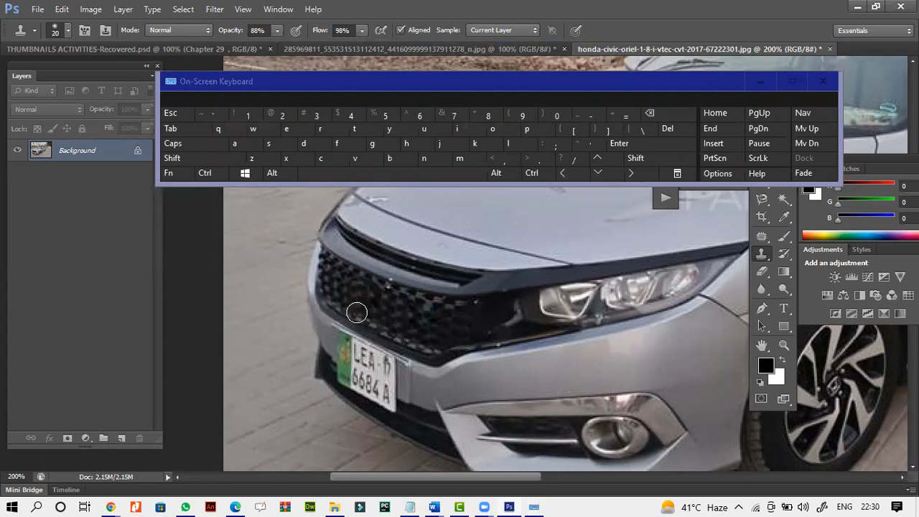
pyautogui.hotkey('ctrl', '-')
pyautogui.hotkey('ctrl', '-')
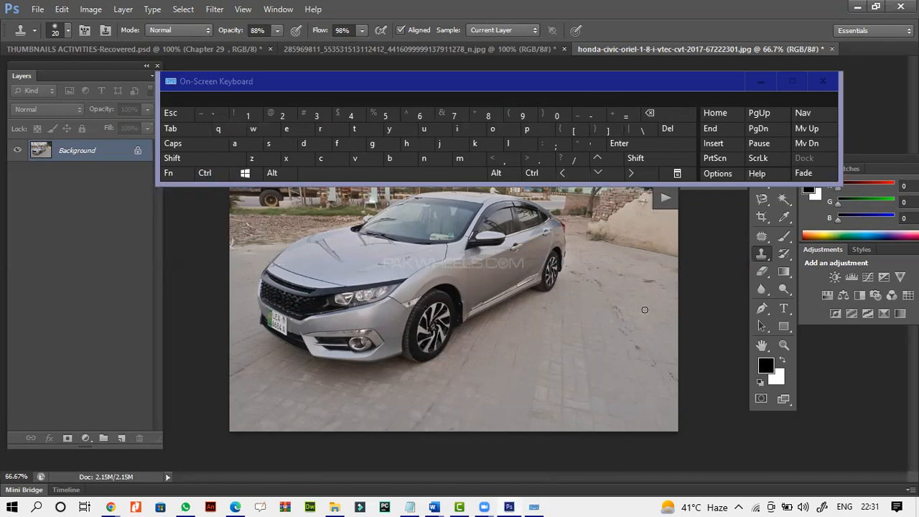
# Add the white 60 pt Leelawadee UI Bold text "Working with TExt" over the front of the car
pyautogui.click(781, 310)
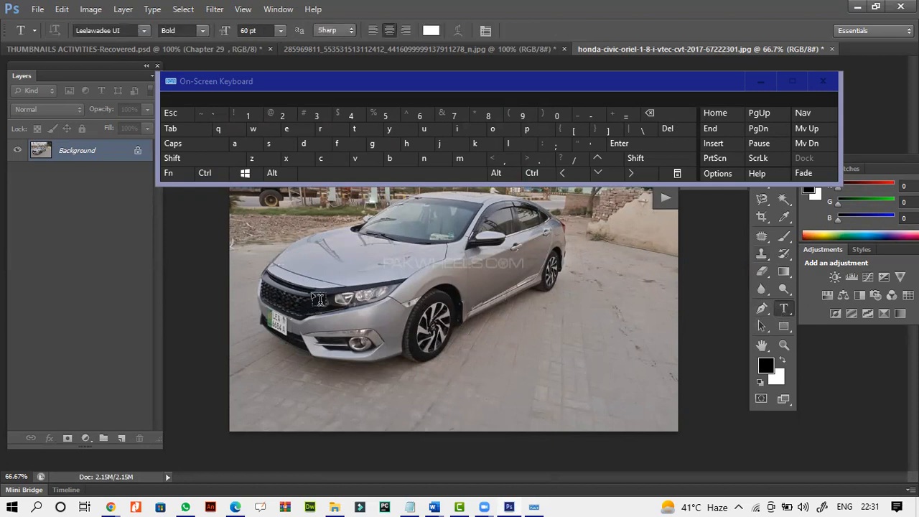
pyautogui.click(319, 299)
pyautogui.press('capslock')
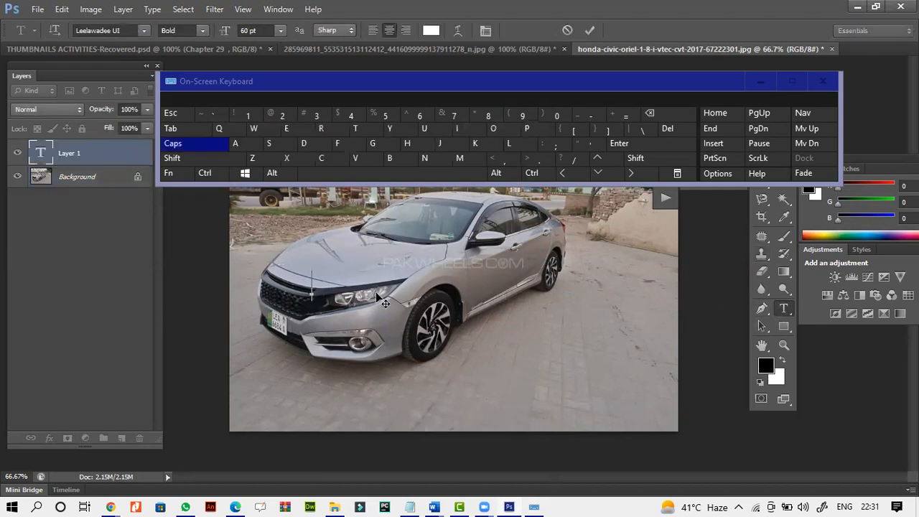
pyautogui.write('W')
pyautogui.press('capslock')
pyautogui.write('or')
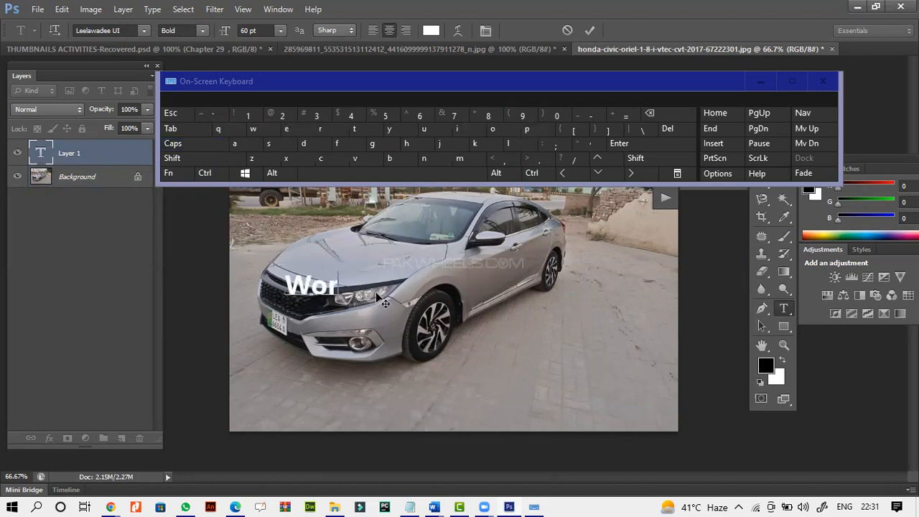
pyautogui.write('king with')
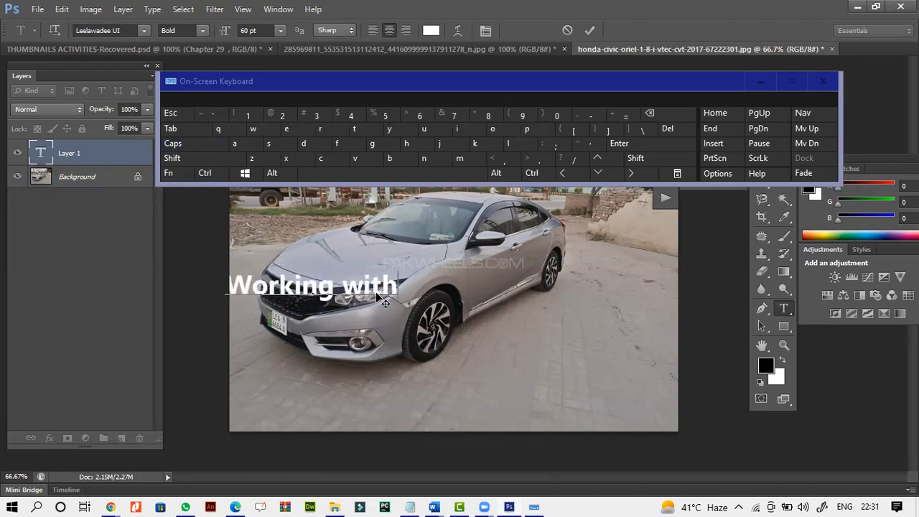
pyautogui.press('capslock')
pyautogui.write('TE')
pyautogui.press('capslock')
pyautogui.write('xt')
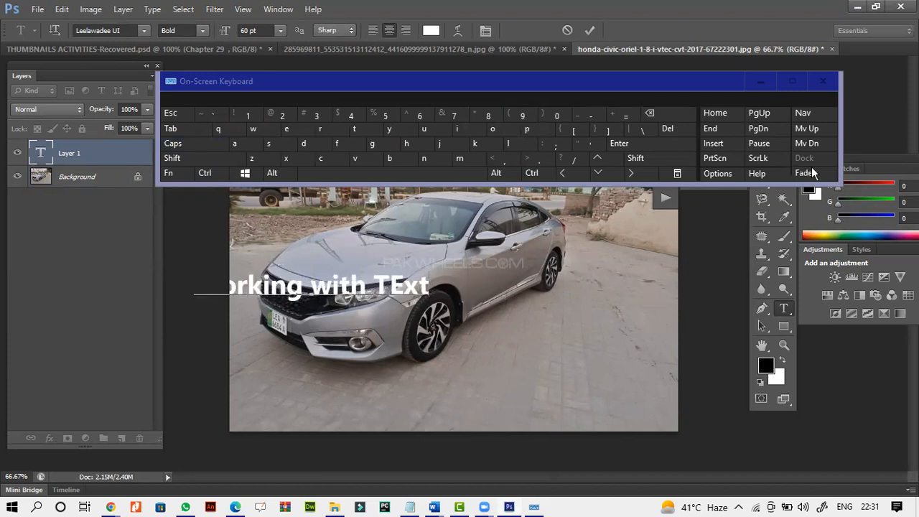
# Minimize the On-Screen Keyboard and move the text right so it lies fully inside the photo across the car
pyautogui.click(761, 80)
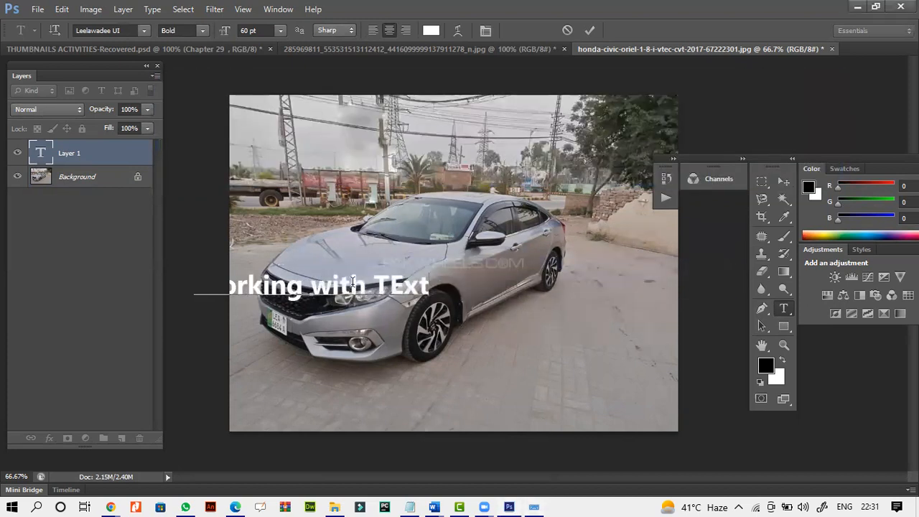
pyautogui.click(784, 182)
pyautogui.moveTo(319, 287); pyautogui.dragTo(450, 286)
# Select all characters of "Working with TExt" for editing with the Type tool
pyautogui.click(785, 308)
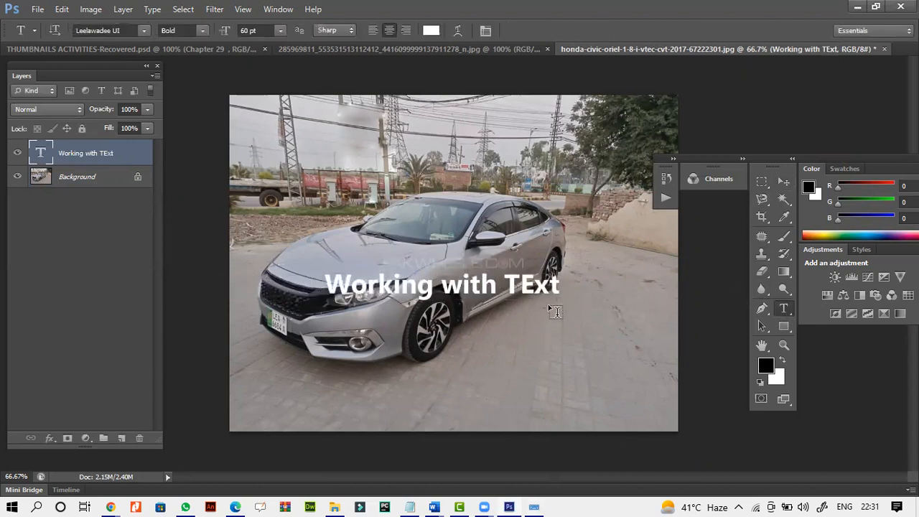
pyautogui.moveTo(566, 294); pyautogui.dragTo(286, 289)
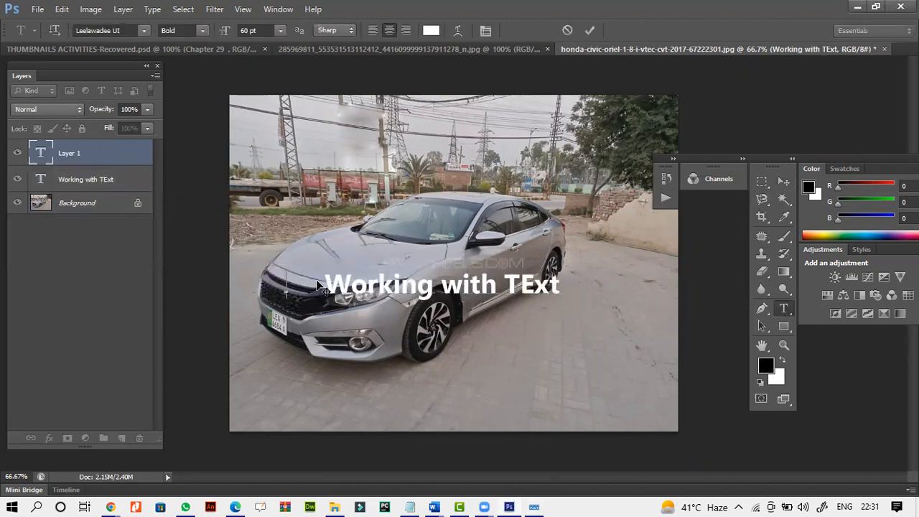
pyautogui.click(784, 181)
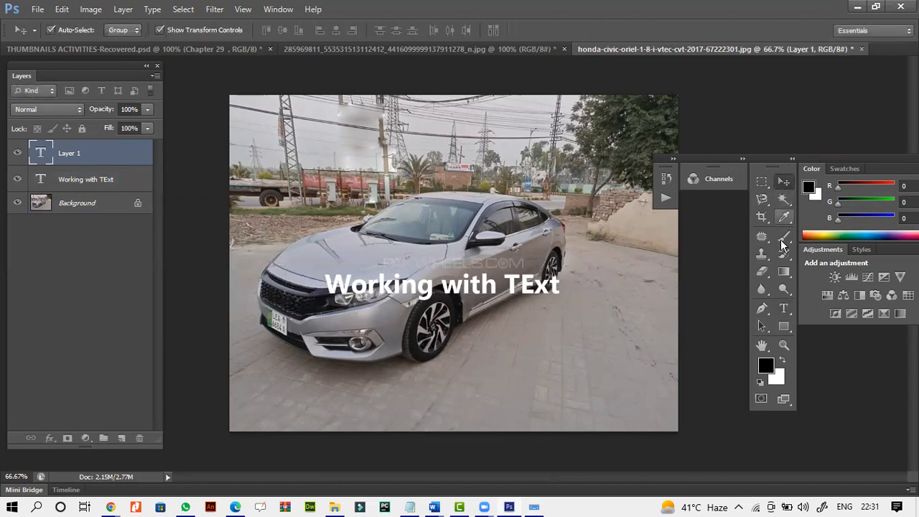
pyautogui.click(784, 308)
pyautogui.moveTo(557, 284); pyautogui.dragTo(260, 281)
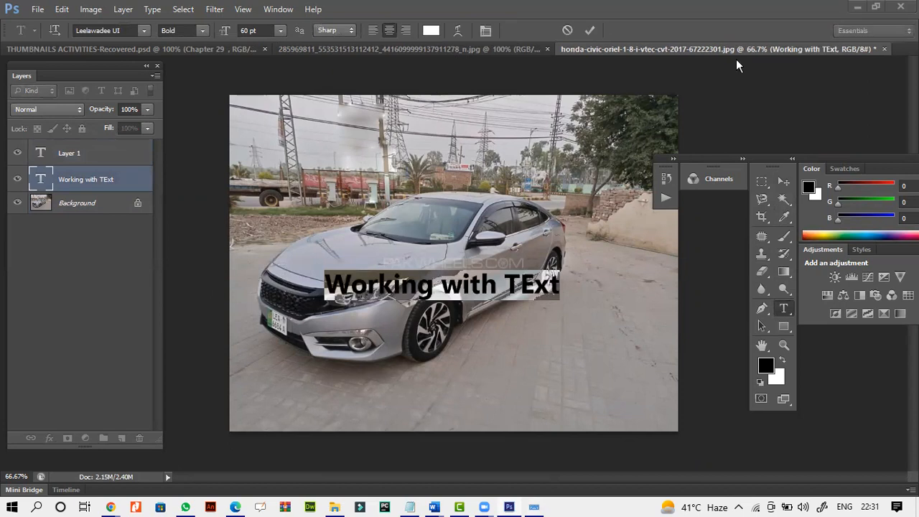
# Preview the Arc, Arc Lower and Arc Upper warp styles on the selected text without applying any
pyautogui.click(459, 31)
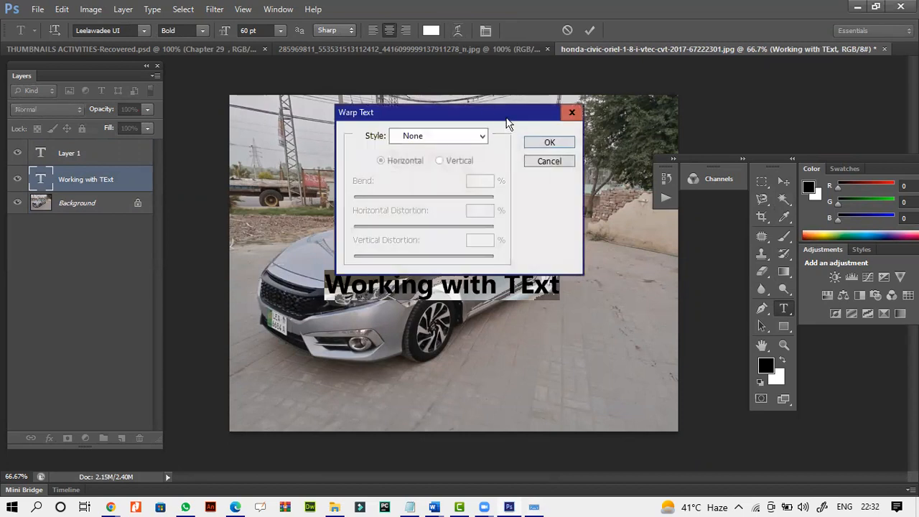
pyautogui.moveTo(510, 117); pyautogui.dragTo(688, 97)
pyautogui.click(661, 114)
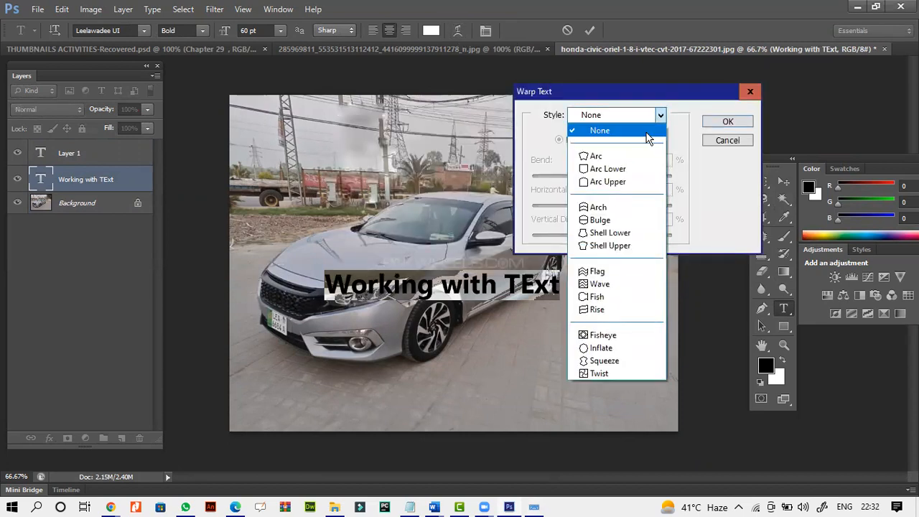
pyautogui.click(629, 156)
pyautogui.click(661, 115)
pyautogui.click(629, 170)
pyautogui.click(661, 115)
pyautogui.click(636, 184)
pyautogui.click(661, 118)
pyautogui.click(716, 152)
pyautogui.click(726, 141)
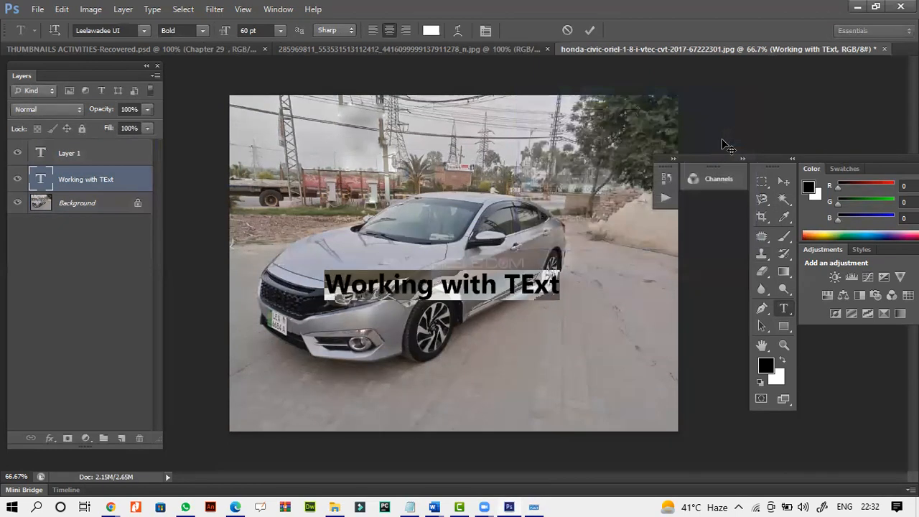
# Scale the text to about 166% width and 227% height, apply the transformation and shift the text slightly downward
pyautogui.click(783, 184)
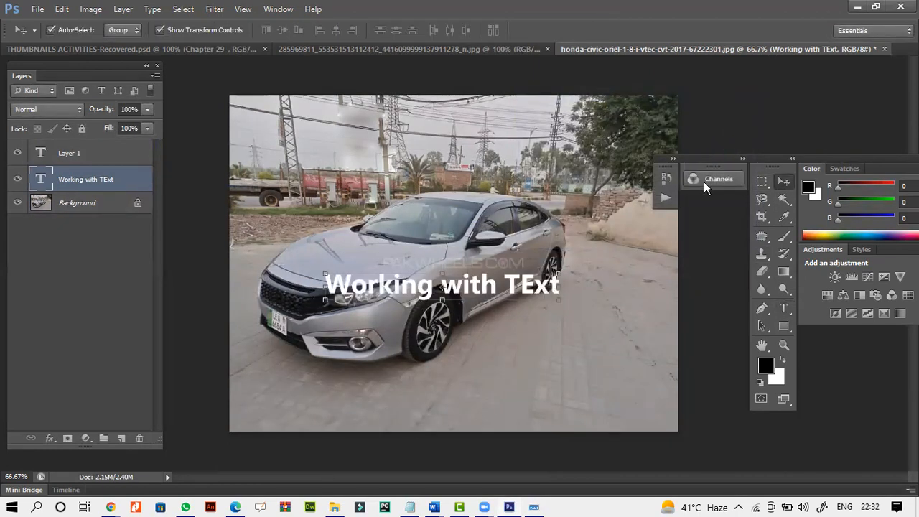
pyautogui.moveTo(319, 262); pyautogui.dragTo(260, 208)
pyautogui.moveTo(564, 301); pyautogui.dragTo(649, 272)
pyautogui.click(784, 184)
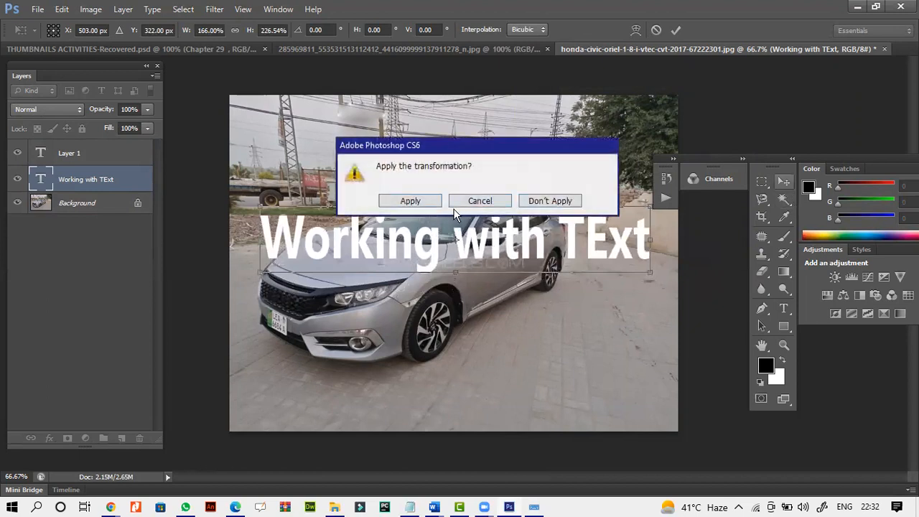
pyautogui.click(422, 204)
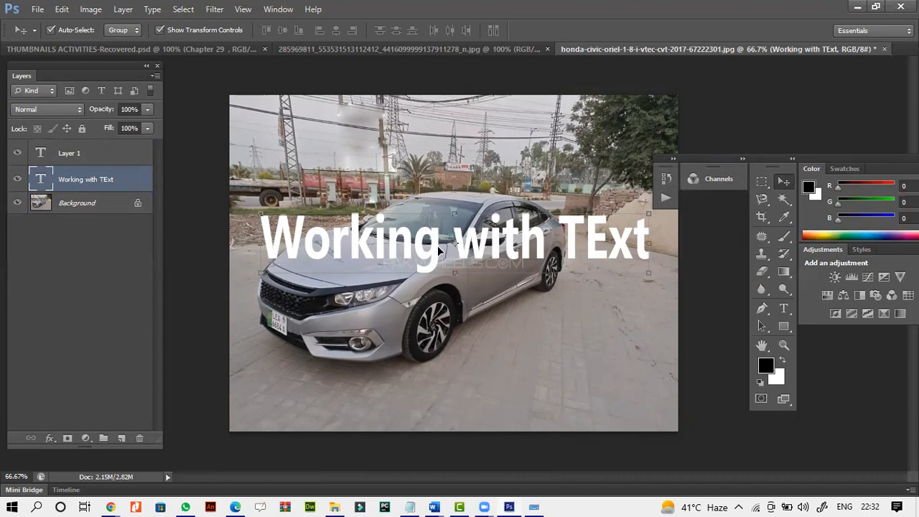
pyautogui.moveTo(439, 249); pyautogui.dragTo(438, 262)
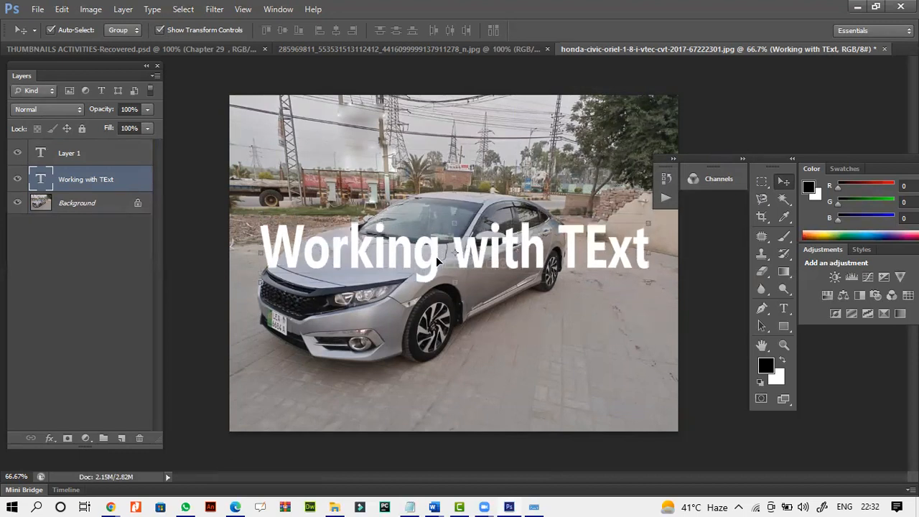
# Rasterize the "Working with TExt" layer
pyautogui.click(123, 10)
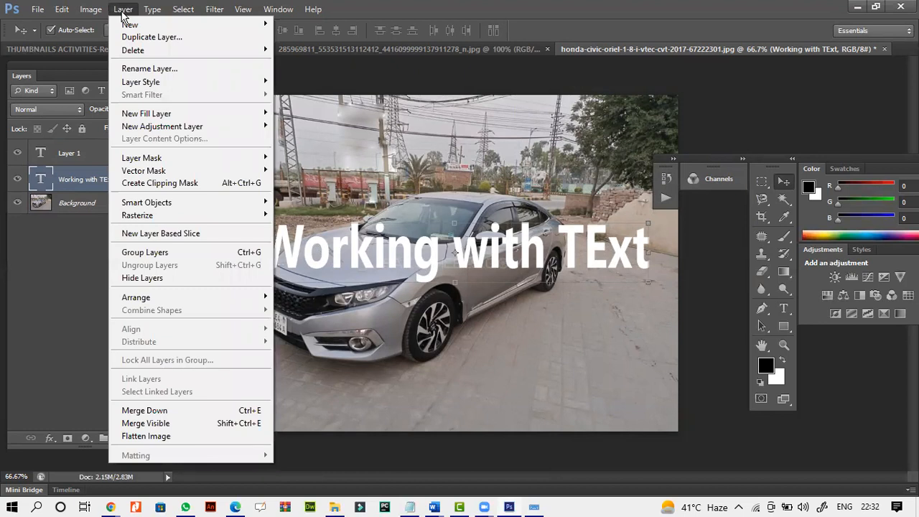
pyautogui.moveTo(211, 218)
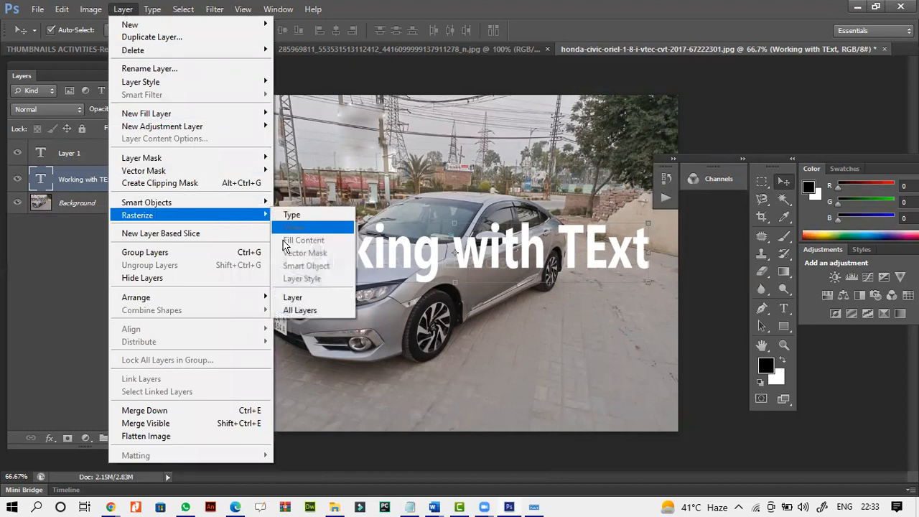
pyautogui.click(321, 299)
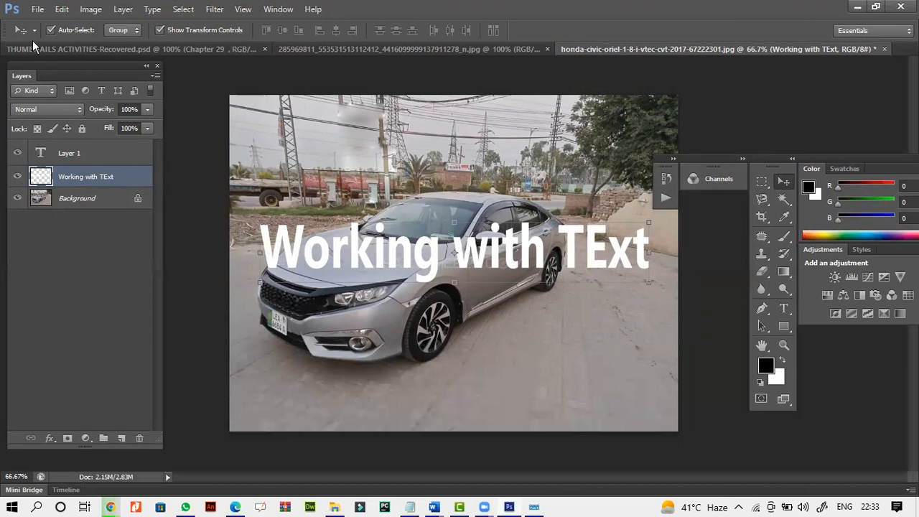
# Warp the rasterized "Working with TExt" layer with a custom warp, stretching its upper-left corner upward and bending its middle, and apply it
pyautogui.click(61, 9)
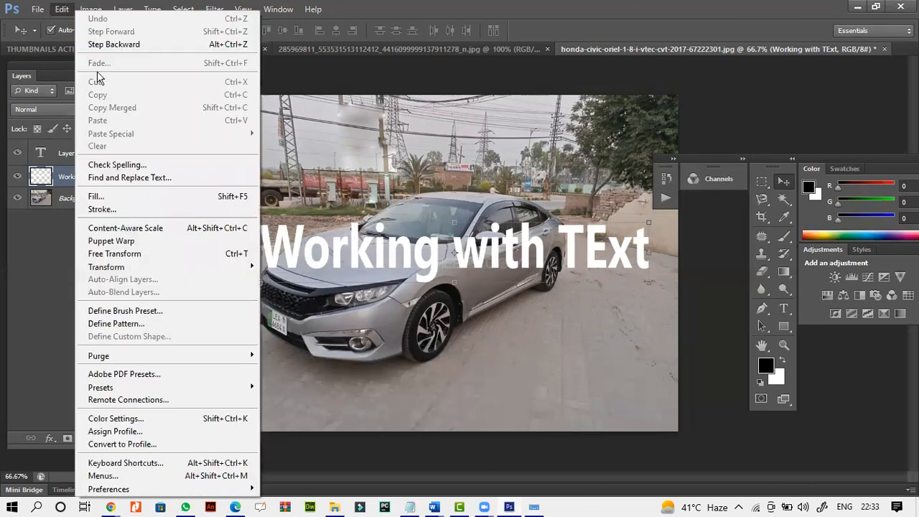
pyautogui.moveTo(191, 270)
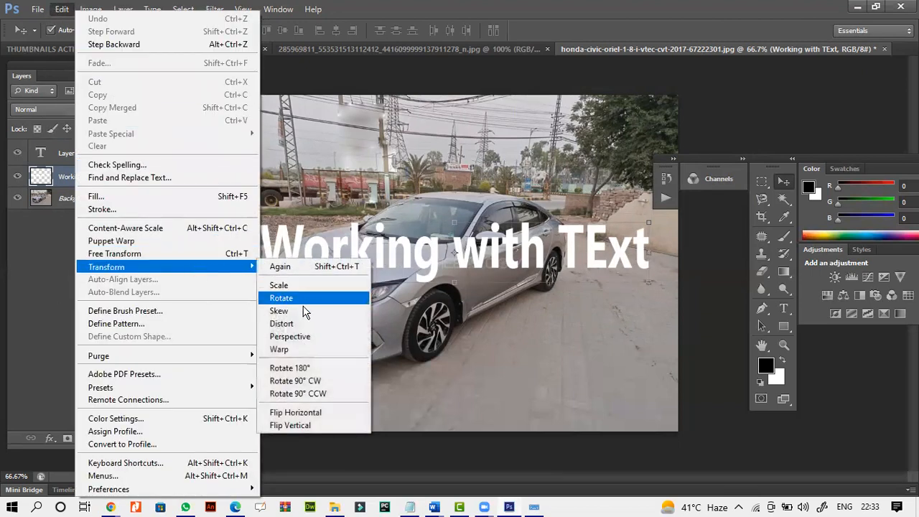
pyautogui.click(305, 351)
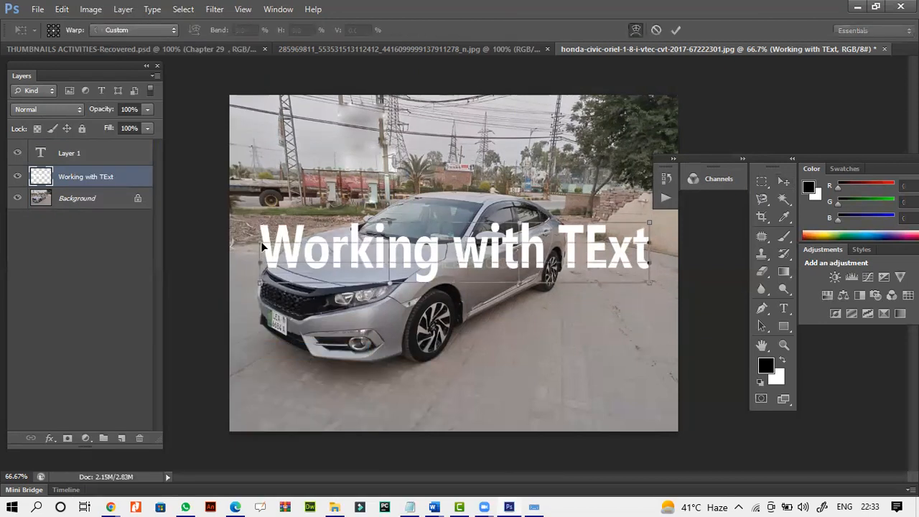
pyautogui.moveTo(262, 230); pyautogui.dragTo(253, 137)
pyautogui.moveTo(393, 263)
pyautogui.mouseDown()
pyautogui.moveTo(388, 390)
pyautogui.moveTo(386, 272)
pyautogui.mouseUp()
pyautogui.moveTo(384, 234); pyautogui.dragTo(367, 256)
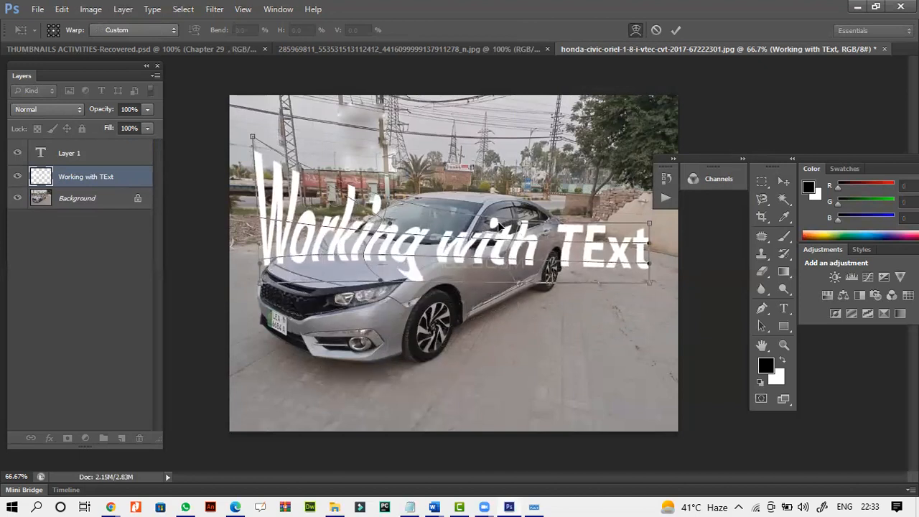
pyautogui.moveTo(501, 227)
pyautogui.mouseDown()
pyautogui.moveTo(539, 158)
pyautogui.moveTo(498, 184)
pyautogui.moveTo(466, 190)
pyautogui.moveTo(425, 192)
pyautogui.moveTo(386, 172)
pyautogui.moveTo(444, 184)
pyautogui.moveTo(448, 218)
pyautogui.moveTo(498, 222)
pyautogui.mouseUp()
pyautogui.click(784, 181)
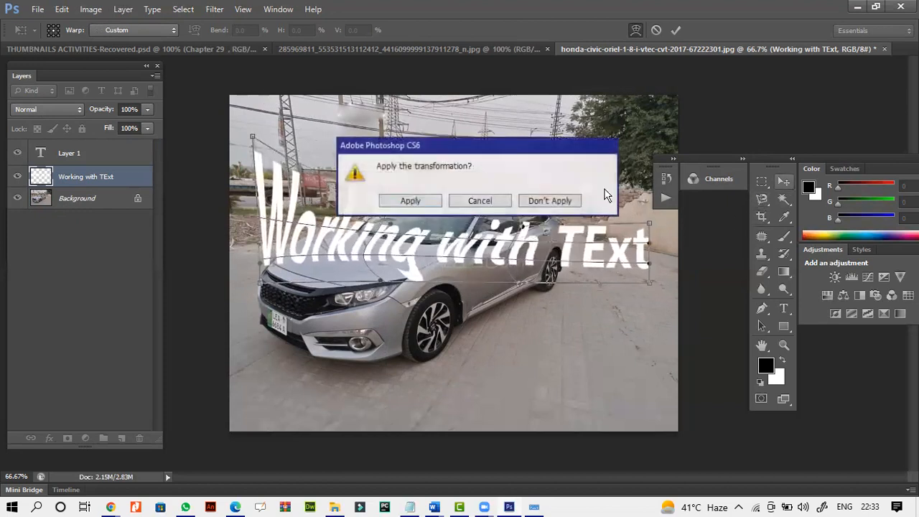
pyautogui.click(410, 201)
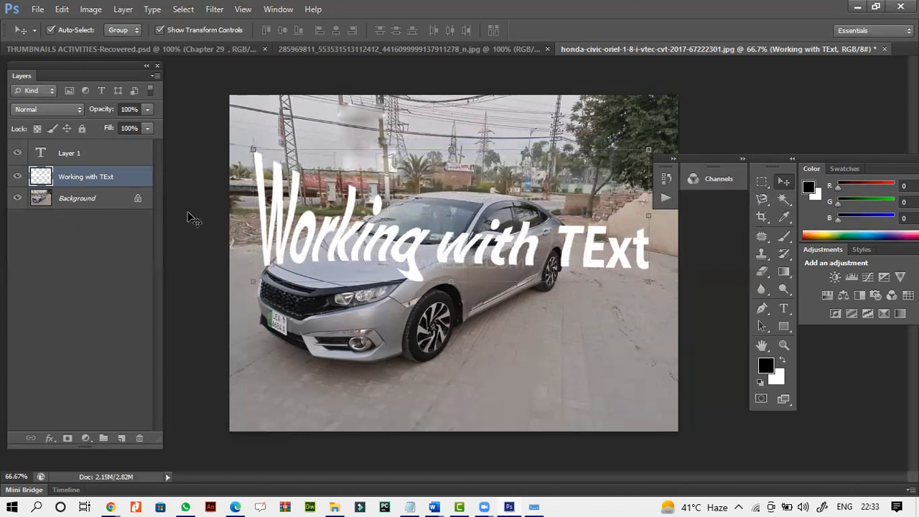
# Open the blending options of the "Working with TExt" layer and reposition the dialog to uncover more of the text
pyautogui.rightClick(73, 181)
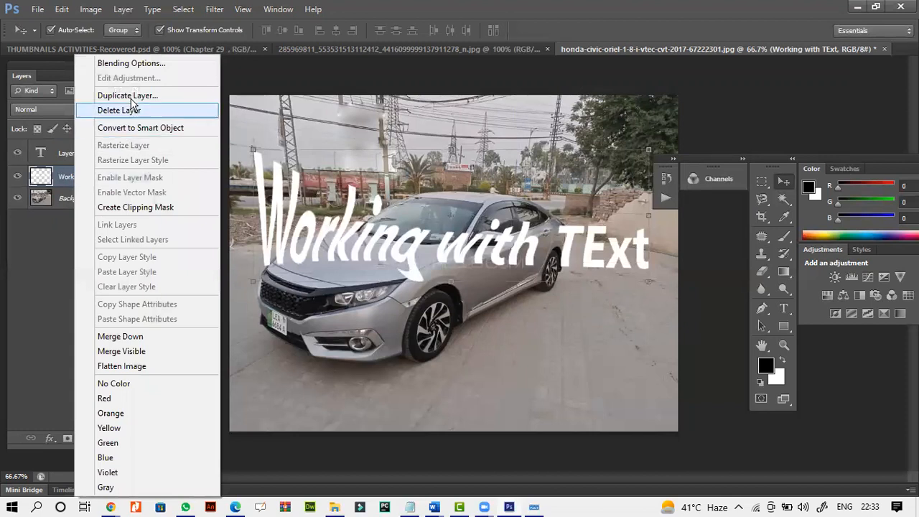
pyautogui.click(162, 62)
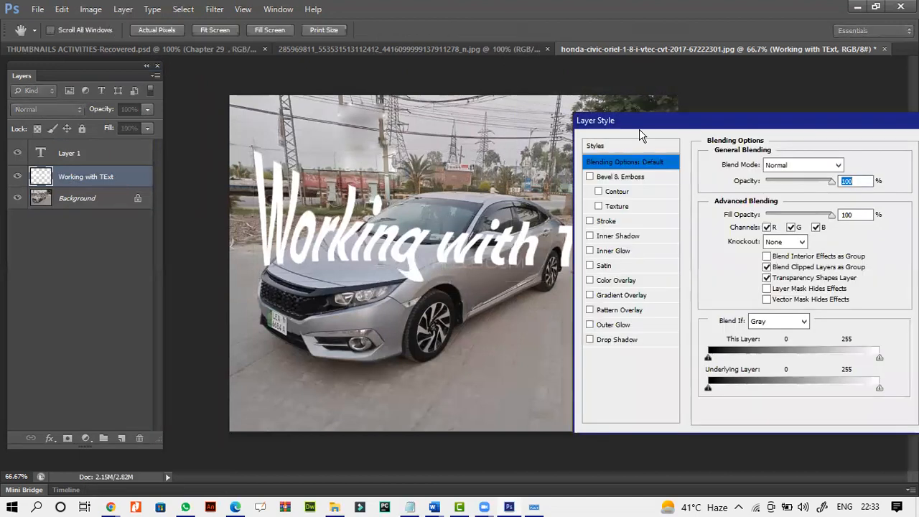
pyautogui.moveTo(642, 122); pyautogui.dragTo(692, 86)
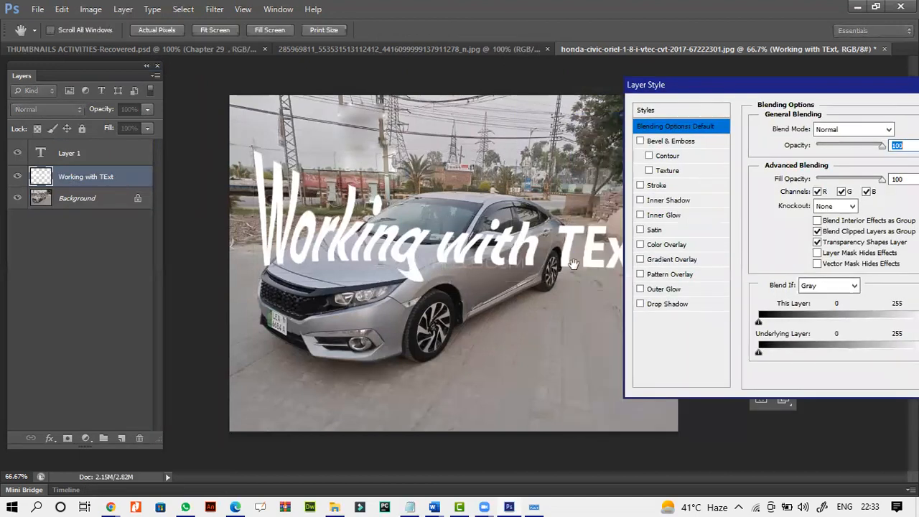
# Try a green Drop Shadow with 8 px distance and 11% spread on the text, and turn it off again
pyautogui.click(656, 304)
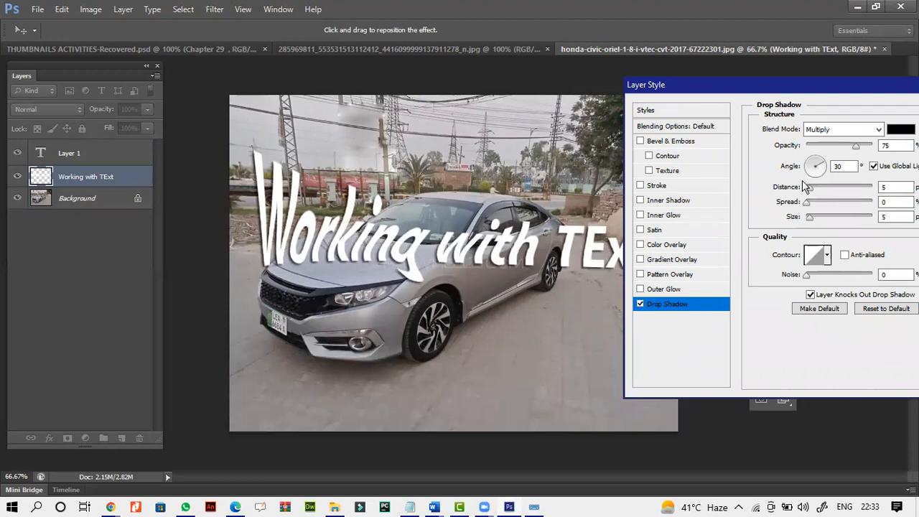
pyautogui.moveTo(810, 187)
pyautogui.mouseDown()
pyautogui.moveTo(811, 212)
pyautogui.moveTo(841, 201)
pyautogui.moveTo(814, 202)
pyautogui.mouseUp()
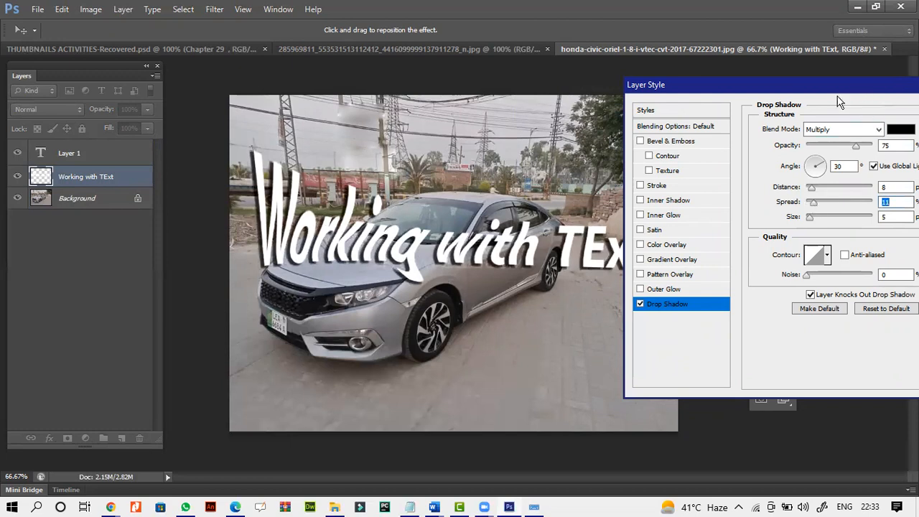
pyautogui.moveTo(838, 96); pyautogui.dragTo(804, 97)
pyautogui.click(867, 129)
pyautogui.click(537, 261)
pyautogui.moveTo(519, 194); pyautogui.dragTo(521, 174)
pyautogui.click(675, 142)
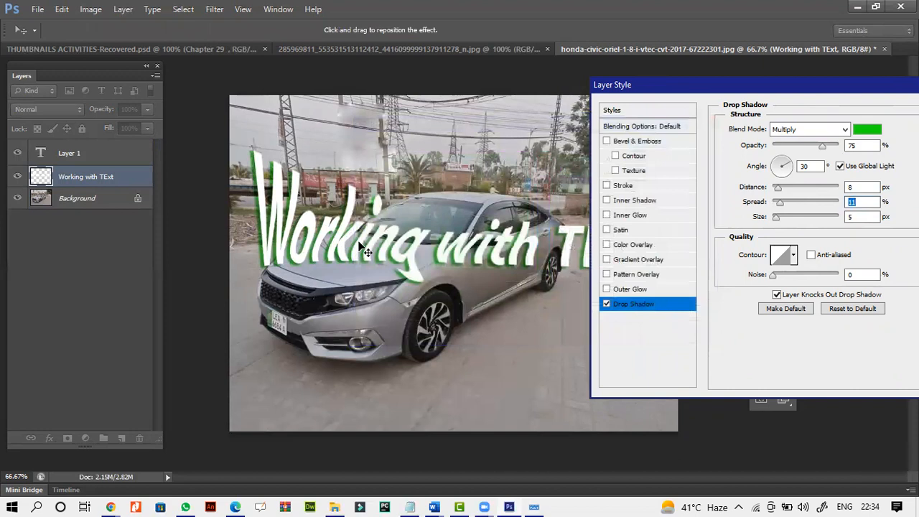
pyautogui.click(608, 304)
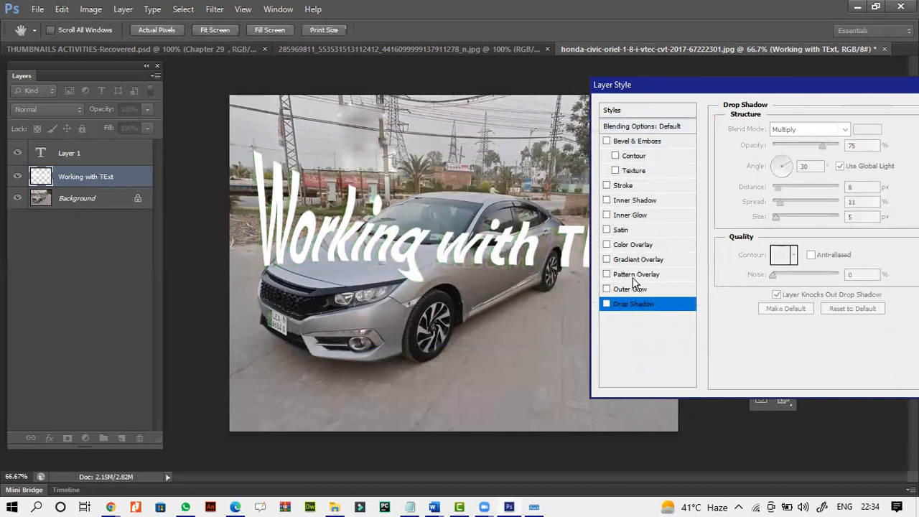
# Enable Bevel & Emboss on the text, compare the Emboss, Pillow Emboss and Outer Bevel styles, and set it to Inner Bevel
pyautogui.click(627, 141)
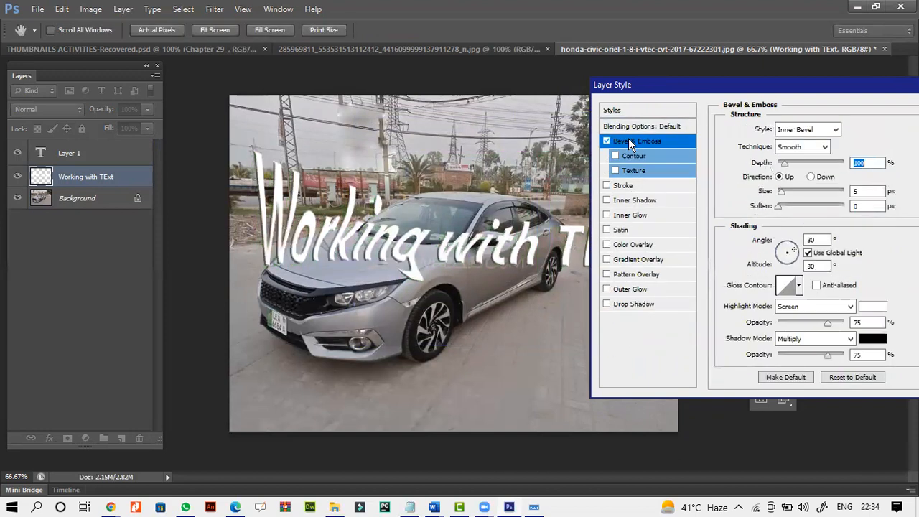
pyautogui.click(806, 129)
pyautogui.click(792, 160)
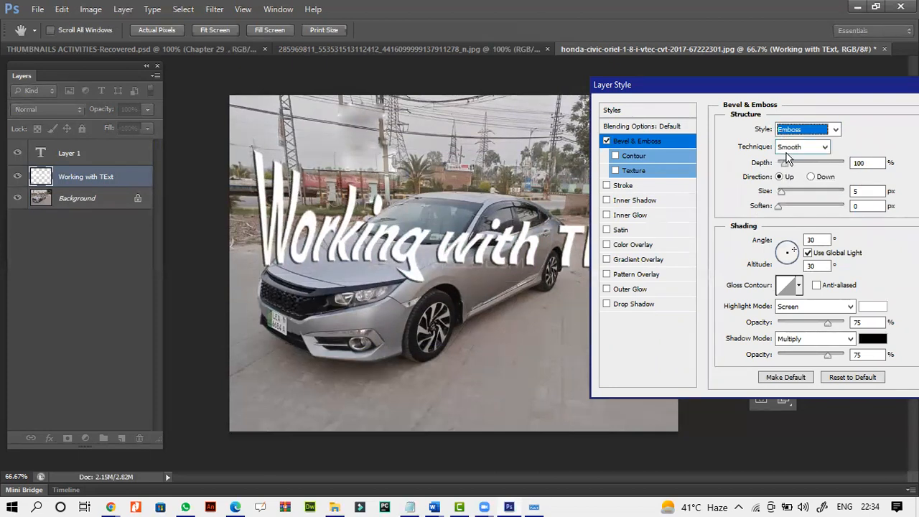
pyautogui.click(780, 130)
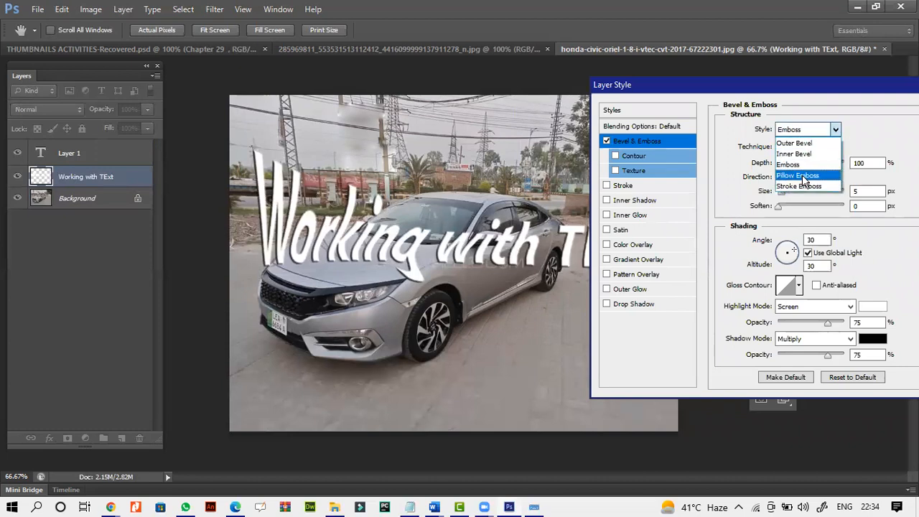
pyautogui.click(802, 170)
pyautogui.click(804, 131)
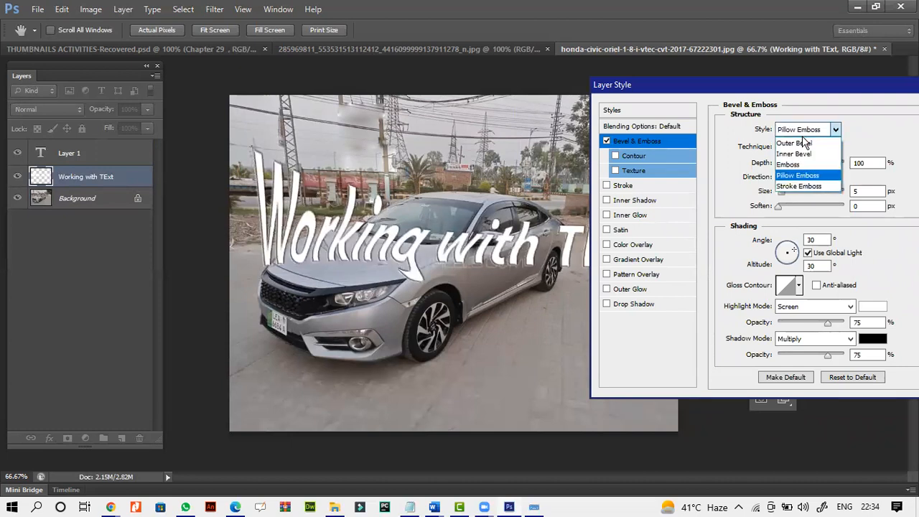
pyautogui.click(801, 142)
pyautogui.click(800, 136)
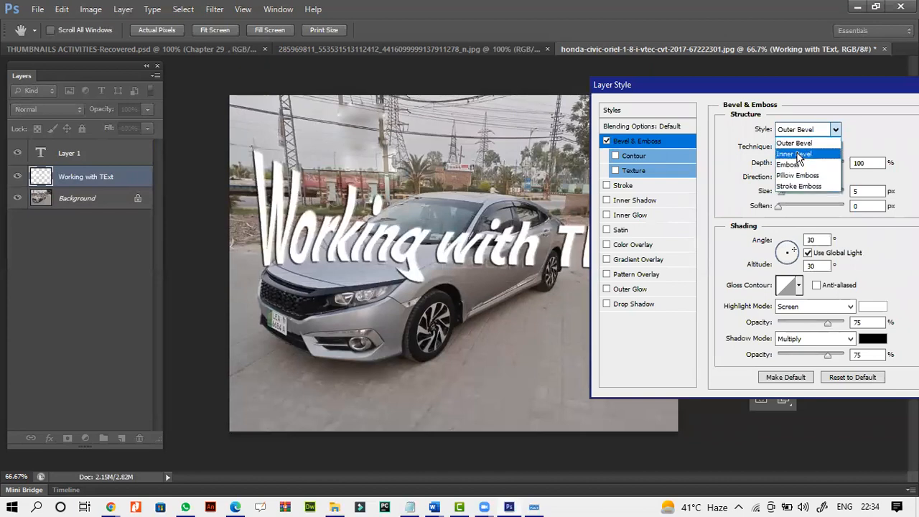
pyautogui.click(801, 152)
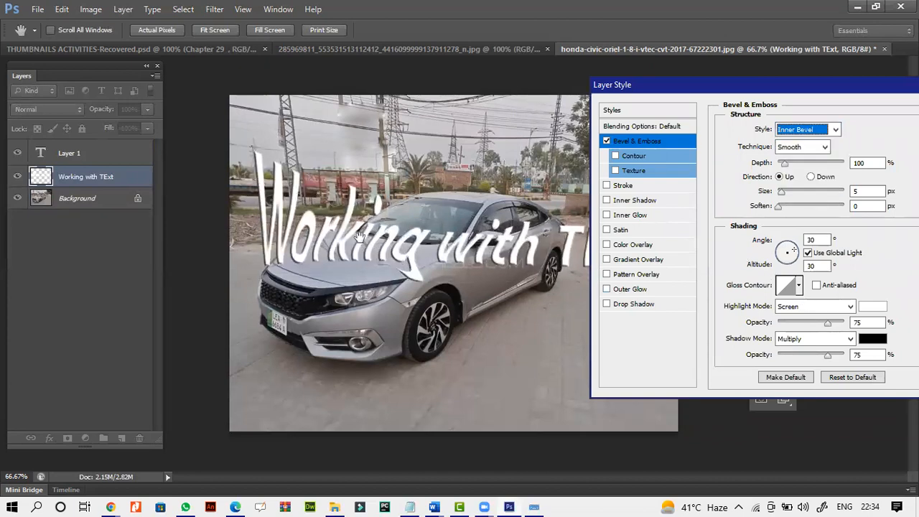
# Add a Color Overlay to the text in lime green (a2ff00)
pyautogui.click(632, 244)
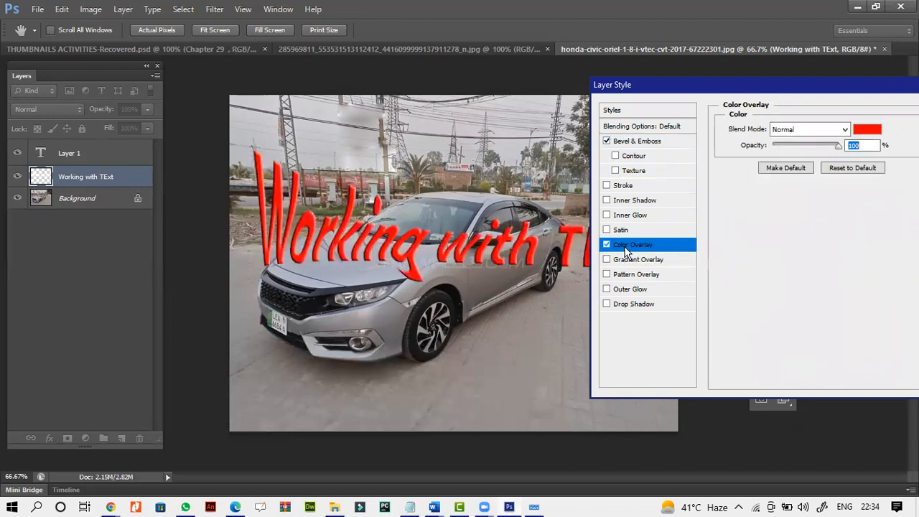
pyautogui.click(867, 129)
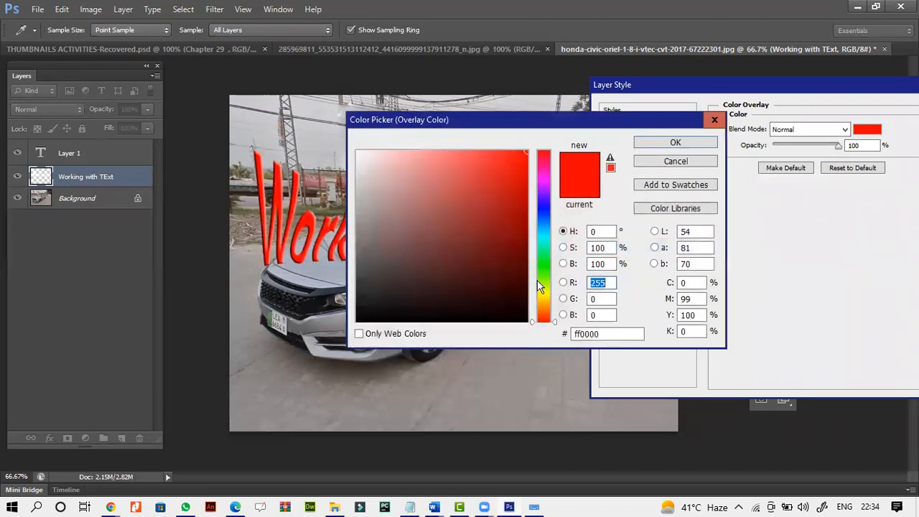
pyautogui.moveTo(541, 293); pyautogui.dragTo(539, 272)
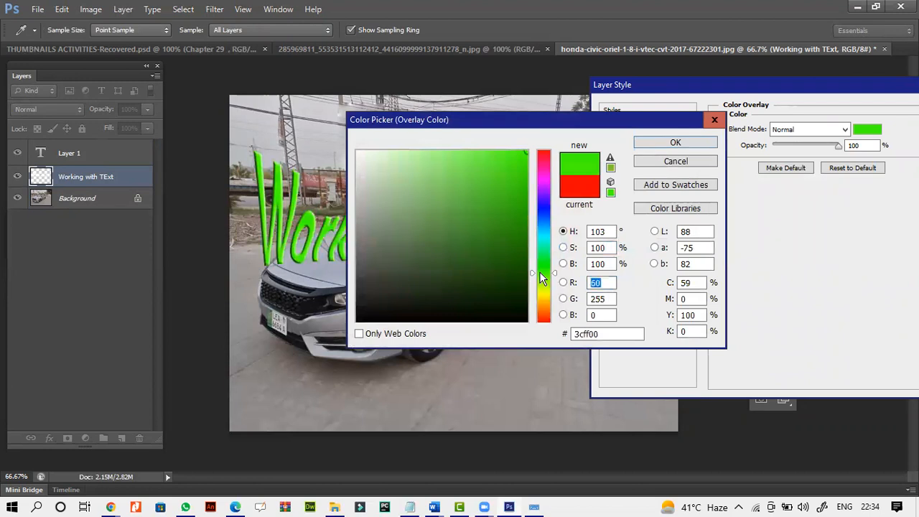
pyautogui.click(547, 283)
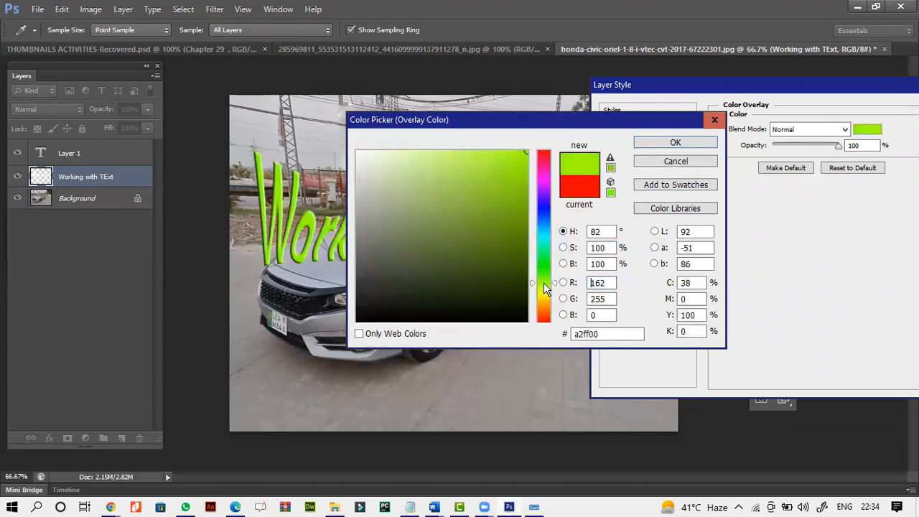
pyautogui.click(676, 143)
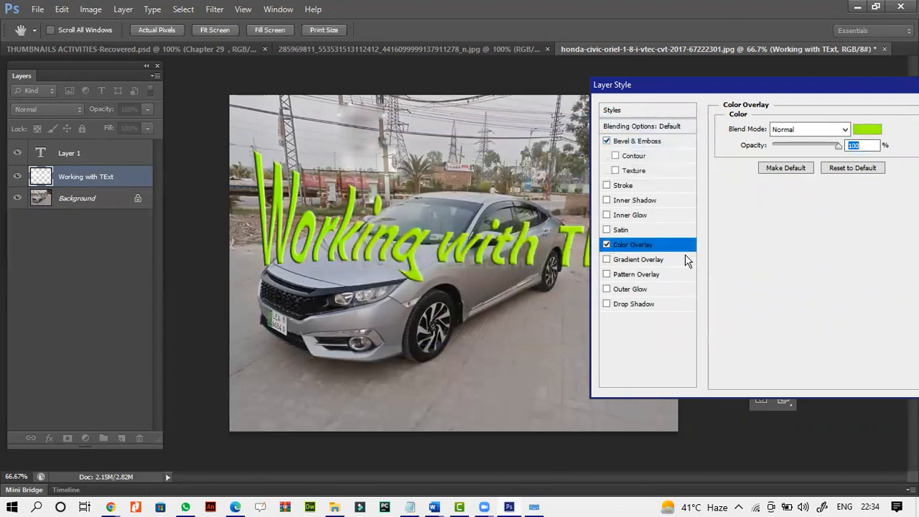
# Enable the bevel's Contour, try several presets, choose the wavy one in the second row and apply the layer style
pyautogui.click(638, 156)
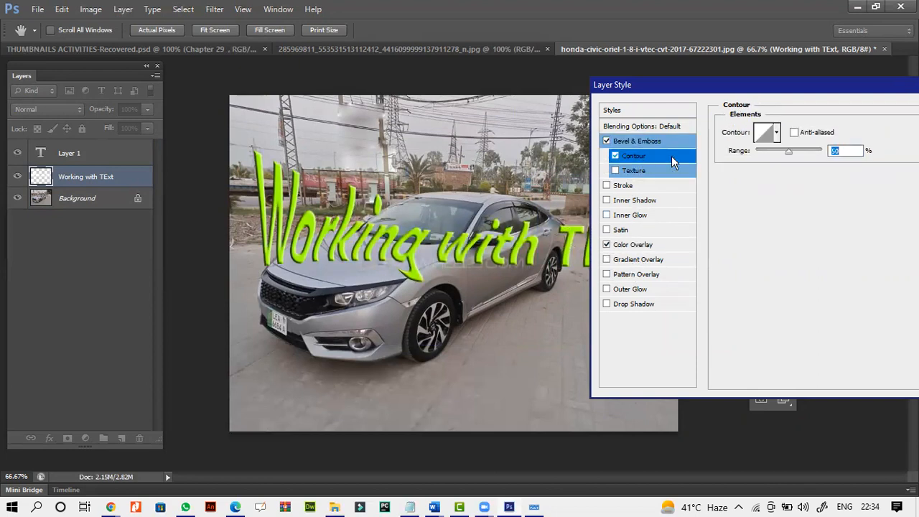
pyautogui.click(776, 133)
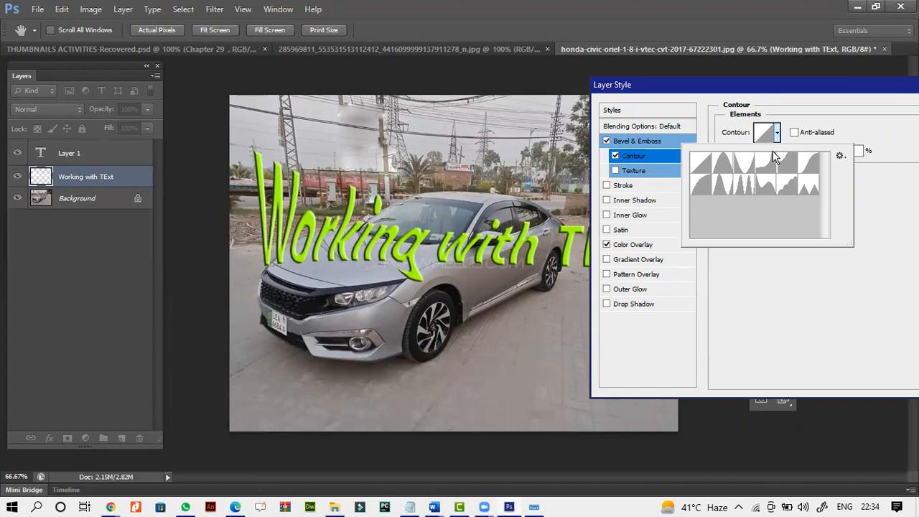
pyautogui.click(765, 164)
pyautogui.click(744, 164)
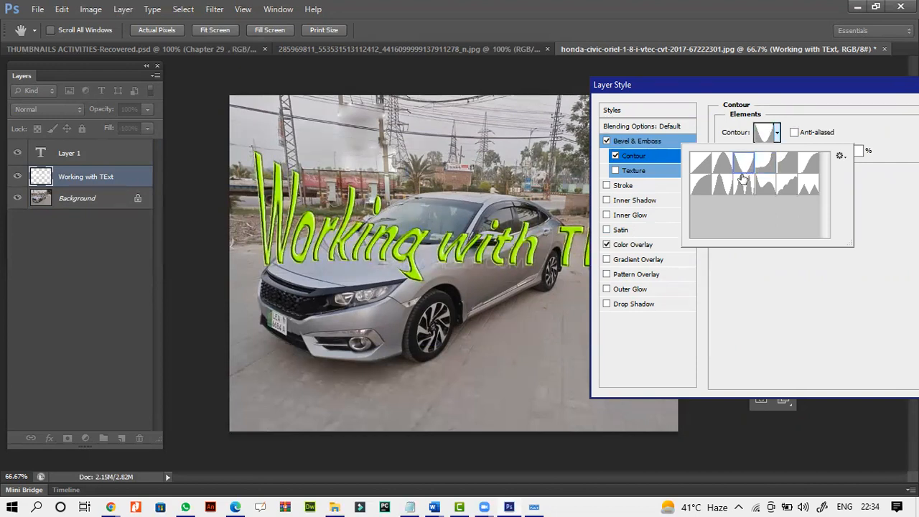
pyautogui.click(721, 165)
pyautogui.click(721, 186)
pyautogui.click(717, 173)
pyautogui.click(768, 188)
pyautogui.click(791, 188)
pyautogui.click(764, 188)
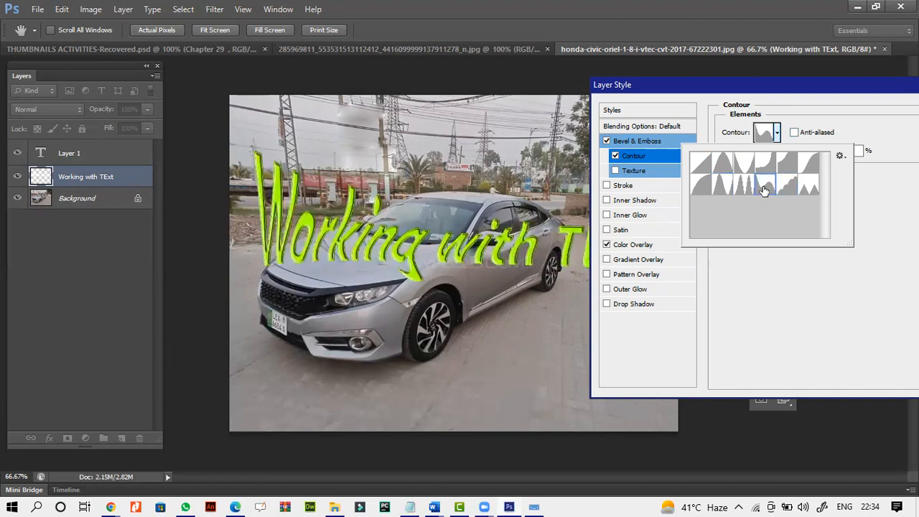
pyautogui.click(812, 99)
pyautogui.moveTo(813, 86); pyautogui.dragTo(639, 86)
pyautogui.click(783, 109)
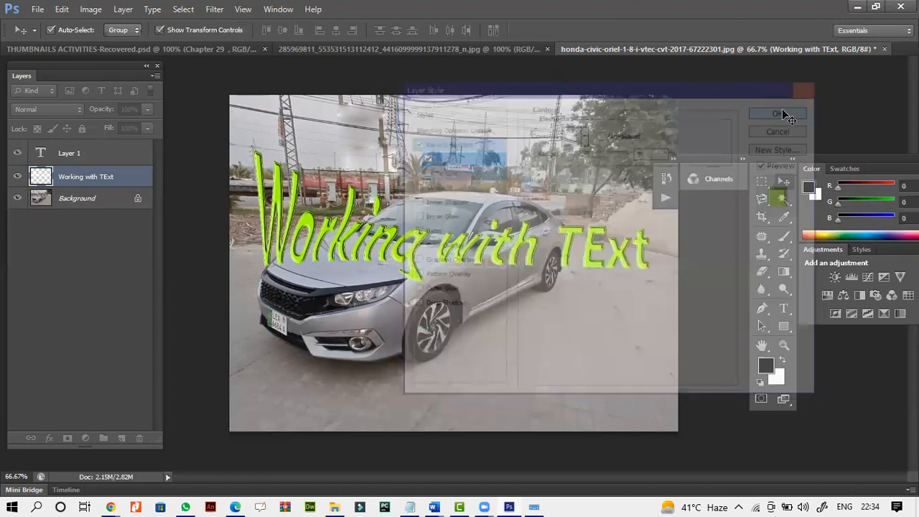
pyautogui.hotkey('ctrl', '+')
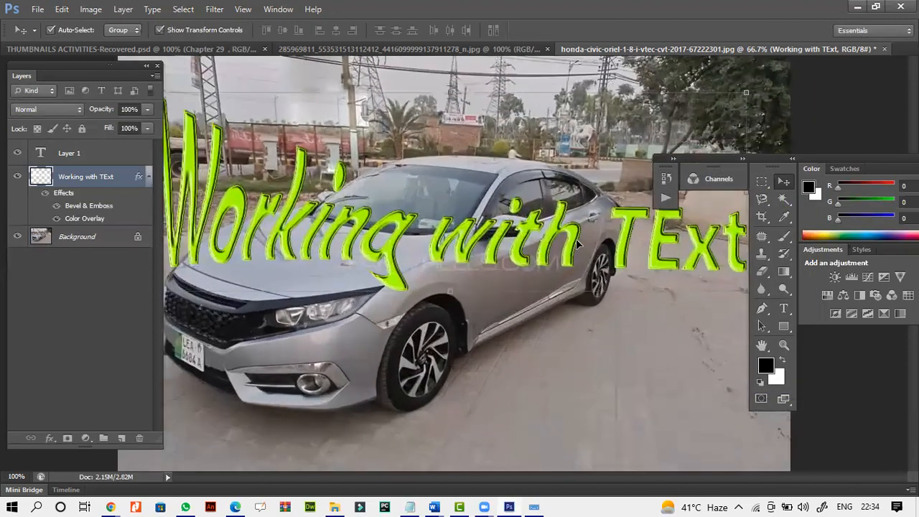
pyautogui.hotkey('ctrl', '+')
pyautogui.hotkey('ctrl', '-')
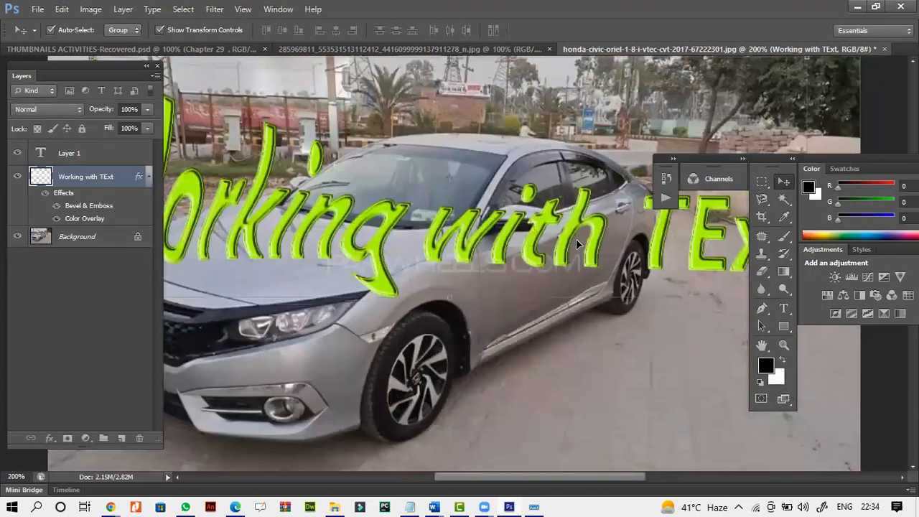
pyautogui.hotkey('ctrl', '-')
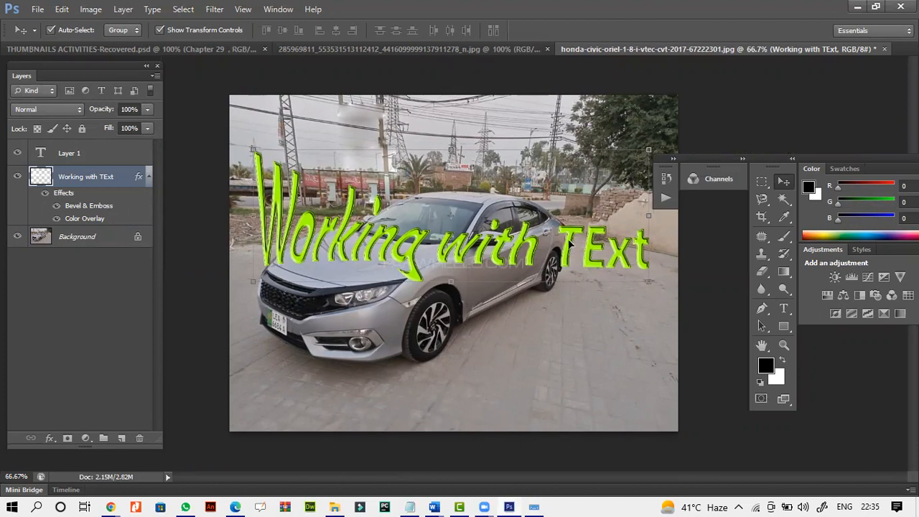
pyautogui.click(76, 239)
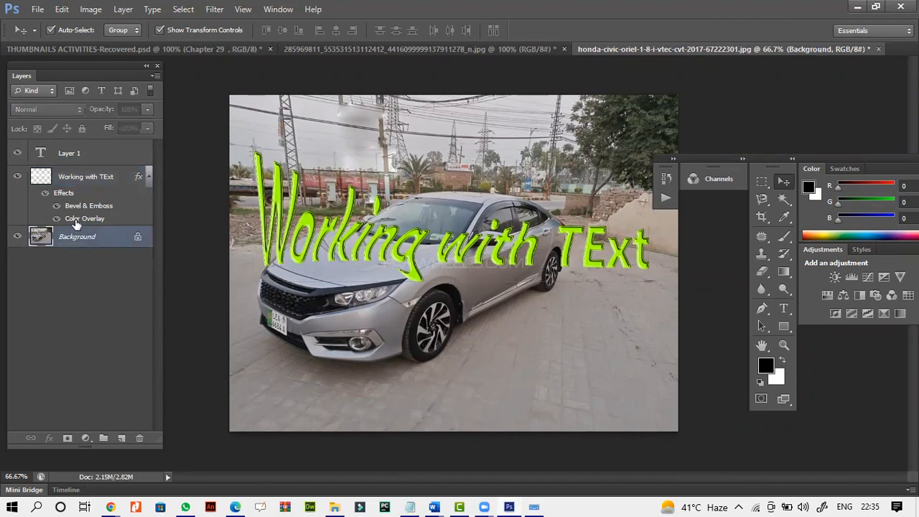
pyautogui.click(81, 181)
# Hide the Layers panel and show it again
pyautogui.click(278, 8)
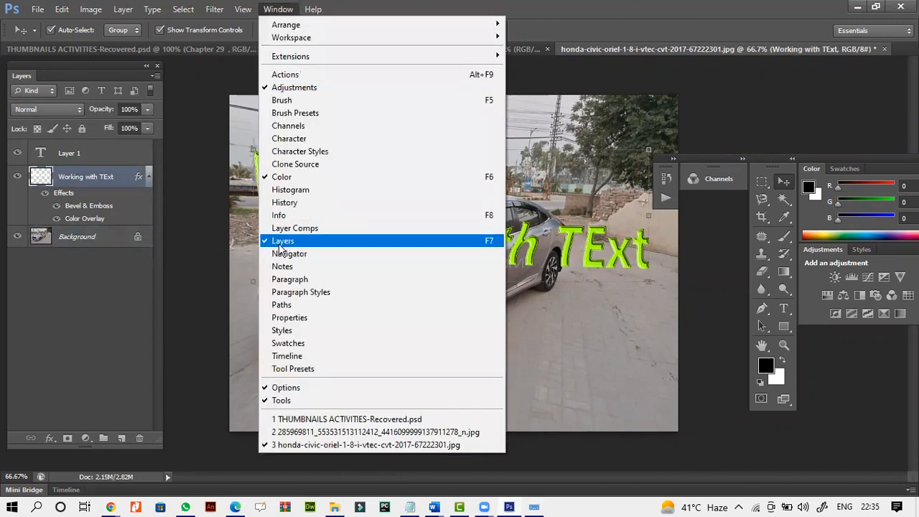
pyautogui.click(281, 241)
pyautogui.click(276, 9)
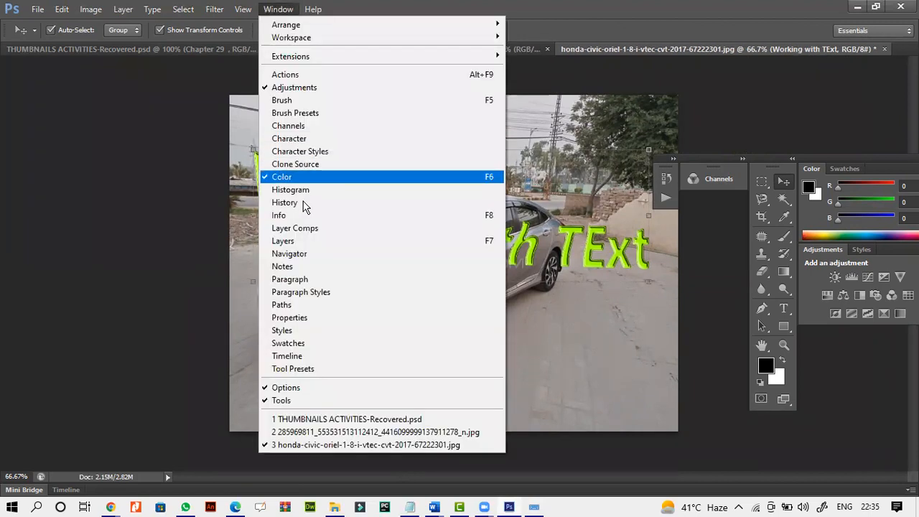
pyautogui.click(300, 243)
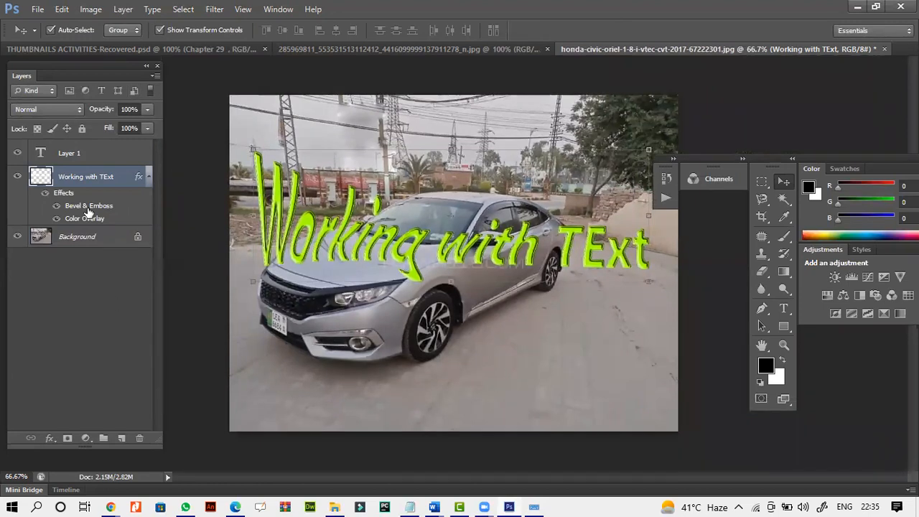
# Add a new layer directly above the Background layer and select a full-width rectangular area across the photo's upper third
pyautogui.click(59, 237)
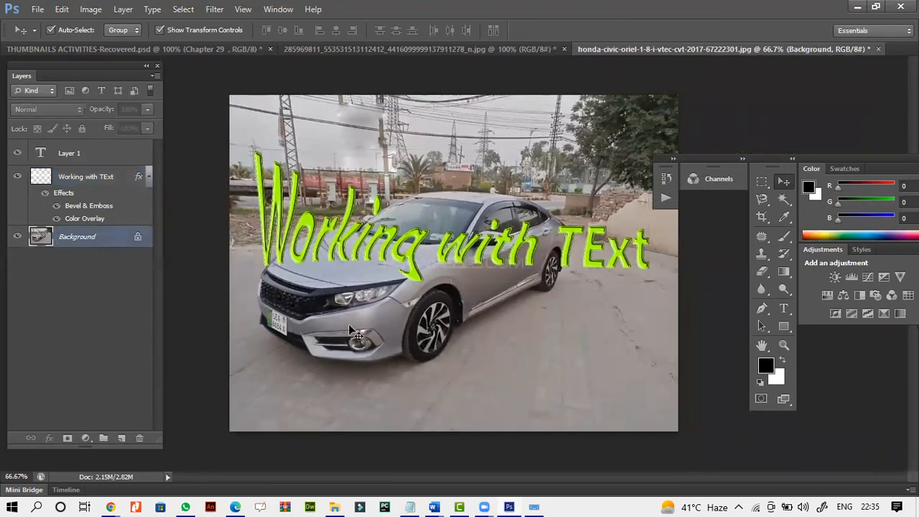
pyautogui.click(93, 180)
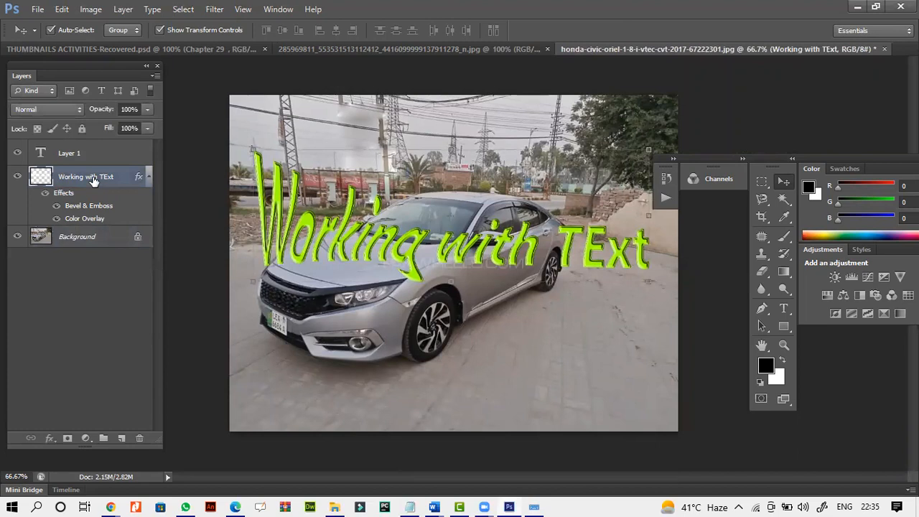
pyautogui.click(91, 238)
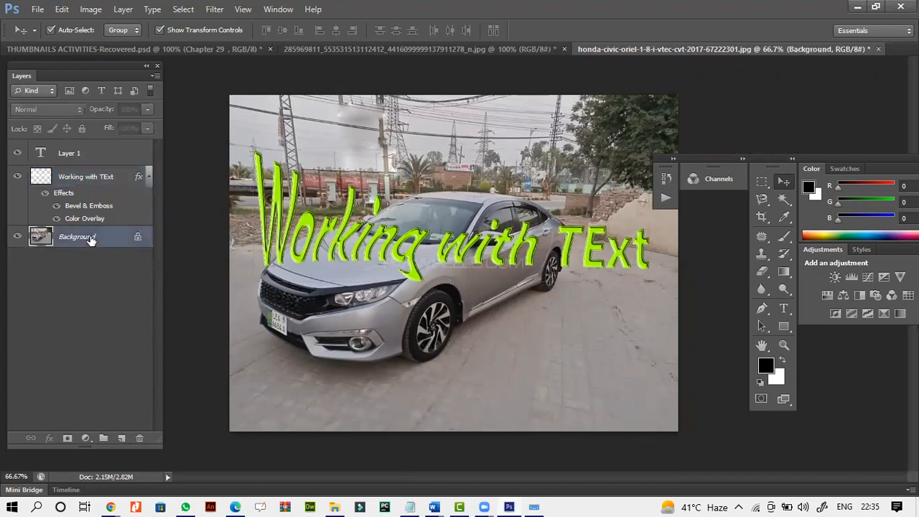
pyautogui.click(123, 438)
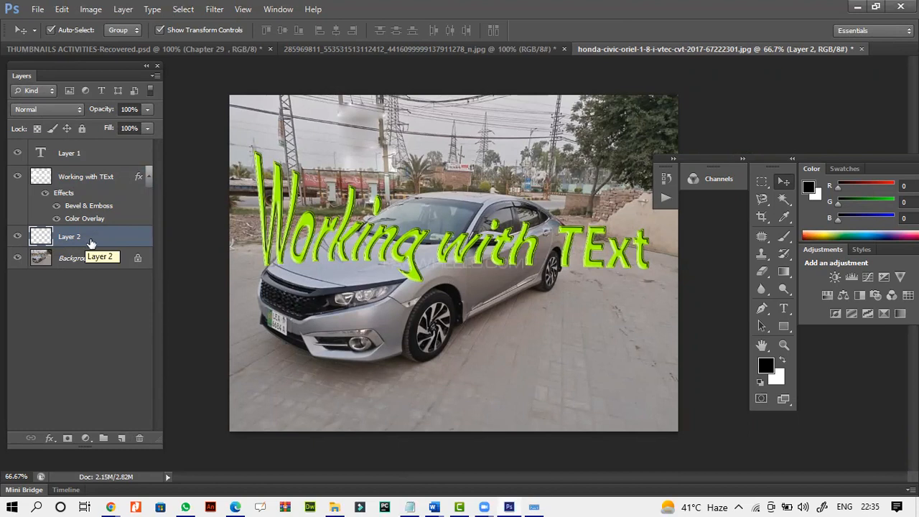
pyautogui.click(760, 181)
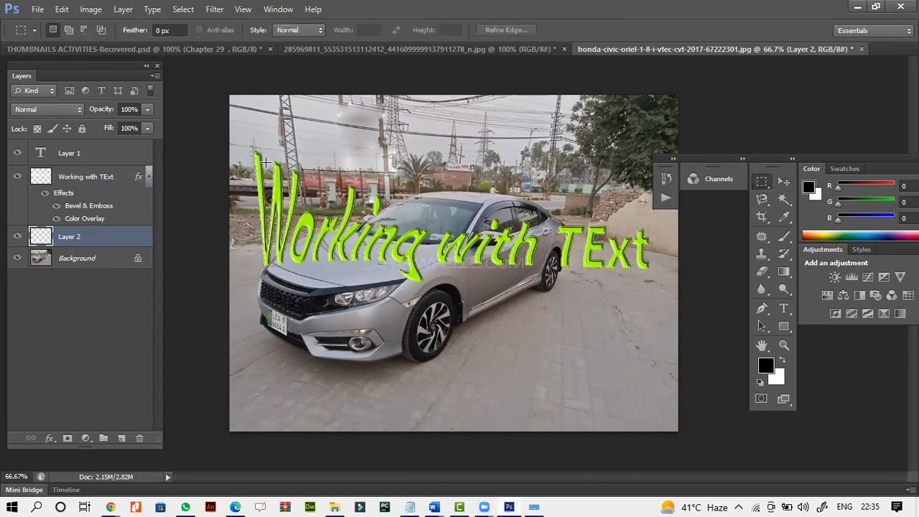
pyautogui.moveTo(227, 88); pyautogui.dragTo(716, 199)
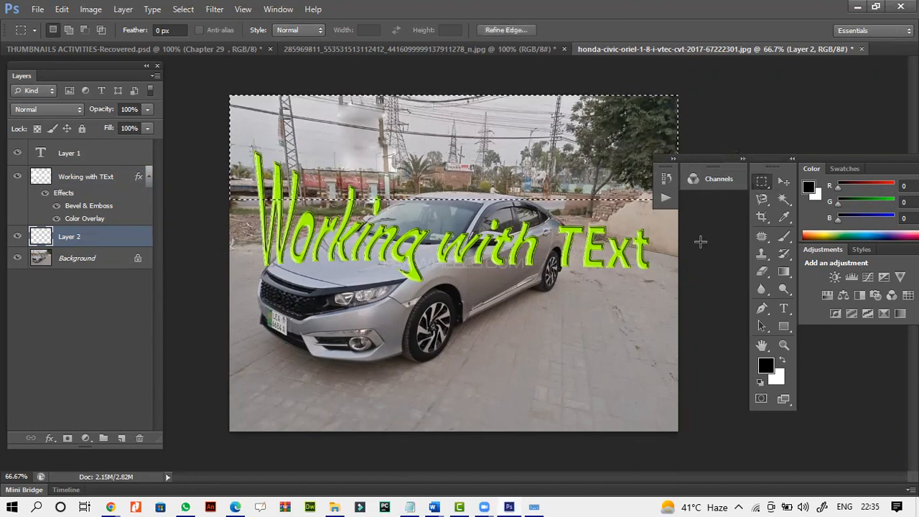
# Try a black-to-white linear gradient running upward in the selected area, and undo it
pyautogui.click(784, 274)
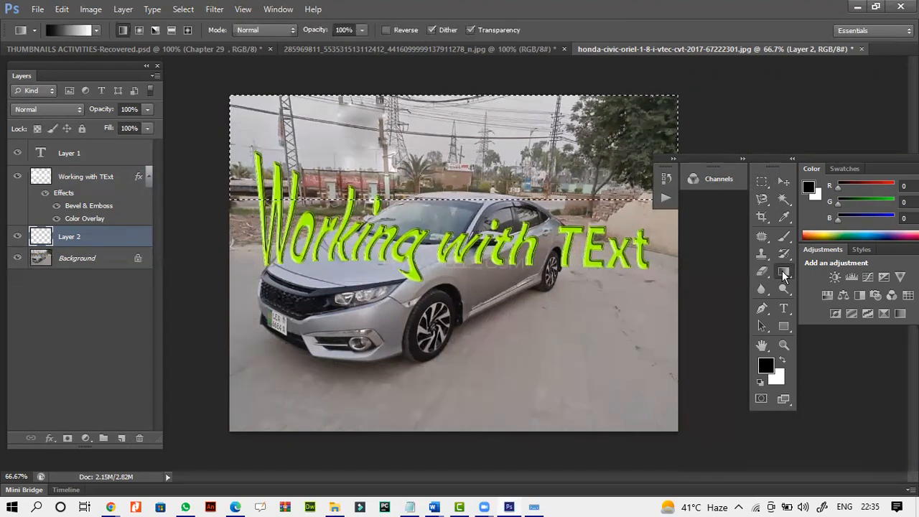
pyautogui.moveTo(427, 183); pyautogui.dragTo(427, 77)
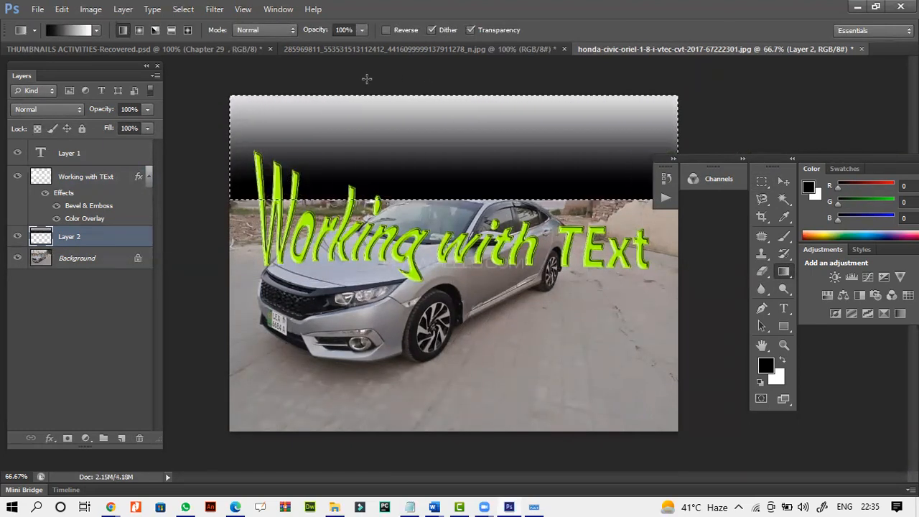
pyautogui.hotkey('ctrl', 'z')
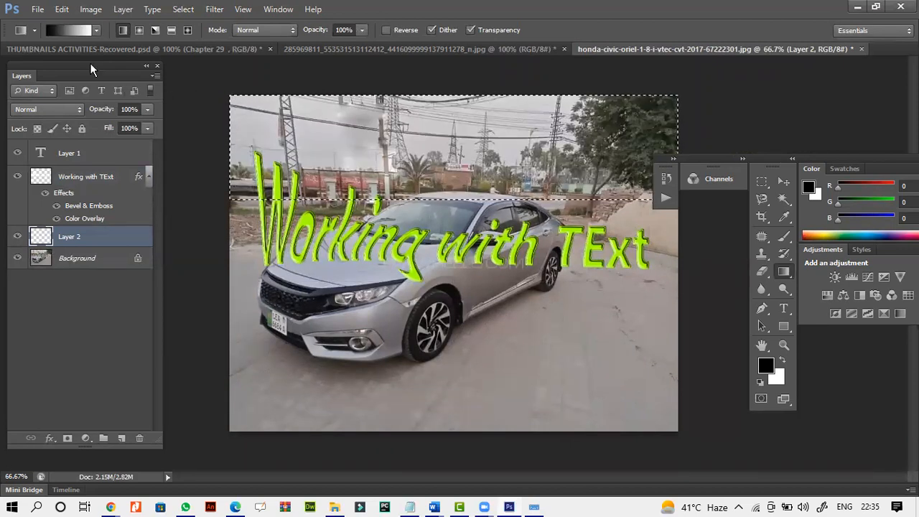
# Try several presets for the Gradient tool and choose the Foreground to Transparent preset
pyautogui.click(86, 33)
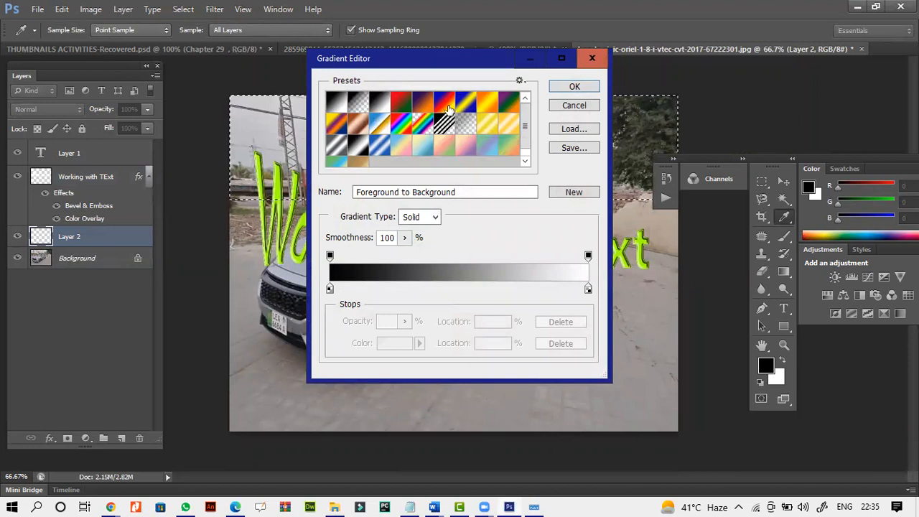
pyautogui.click(449, 108)
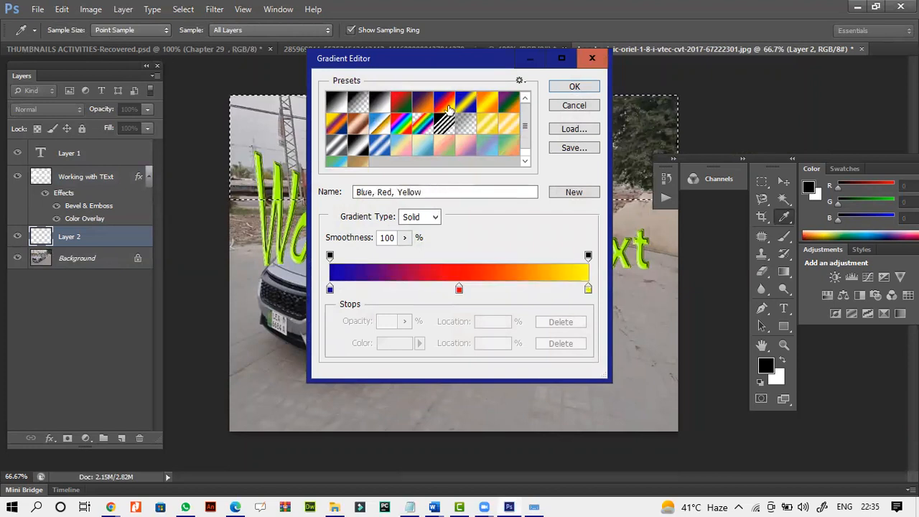
pyautogui.click(394, 107)
pyautogui.click(342, 105)
pyautogui.click(351, 106)
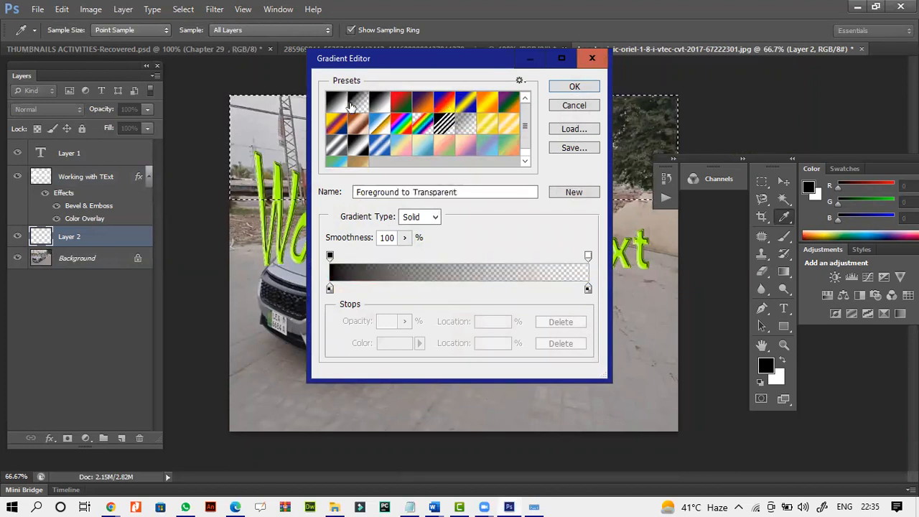
# Set the gradient's starting color stop to blue (094ce4) and apply the gradient settings
pyautogui.click(330, 288)
pyautogui.click(401, 342)
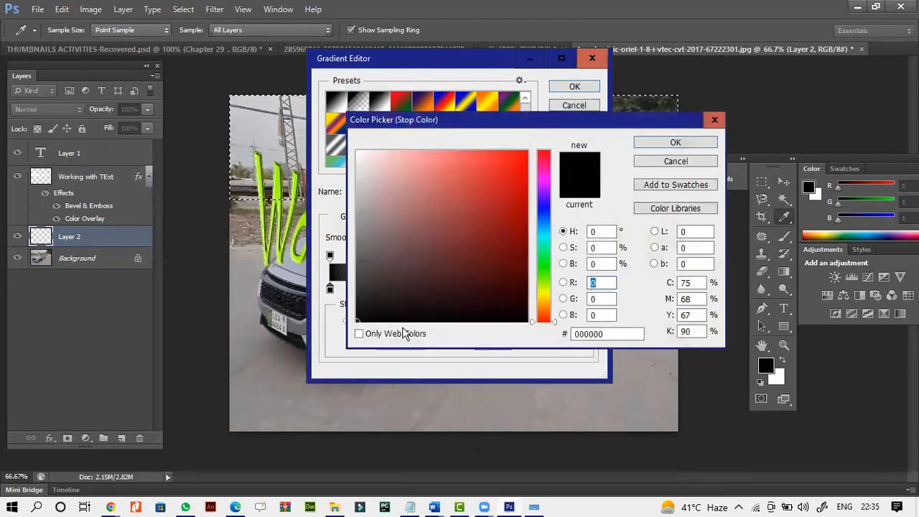
pyautogui.click(545, 216)
pyautogui.click(521, 168)
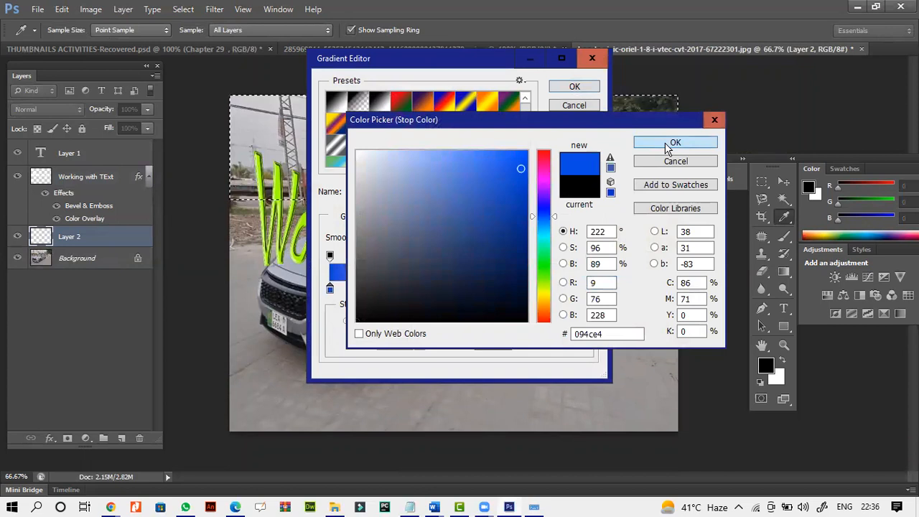
pyautogui.click(665, 147)
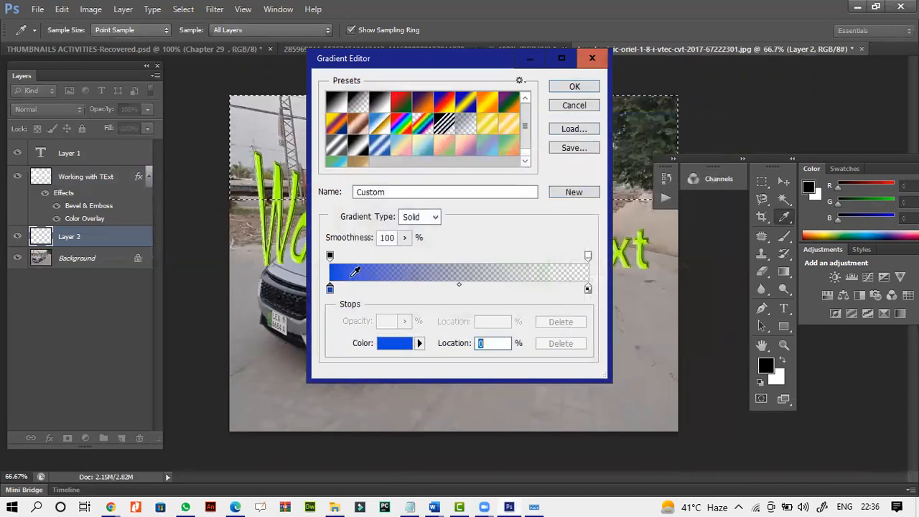
pyautogui.click(574, 87)
# Fill the selected sky area with two downward blue-to-transparent linear gradients, and deselect the area
pyautogui.moveTo(438, 100); pyautogui.dragTo(439, 194)
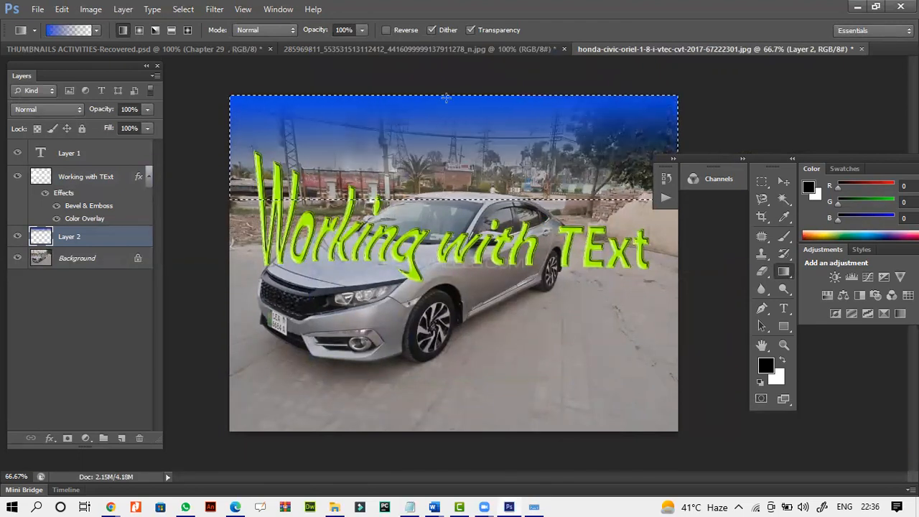
pyautogui.moveTo(446, 98); pyautogui.dragTo(447, 176)
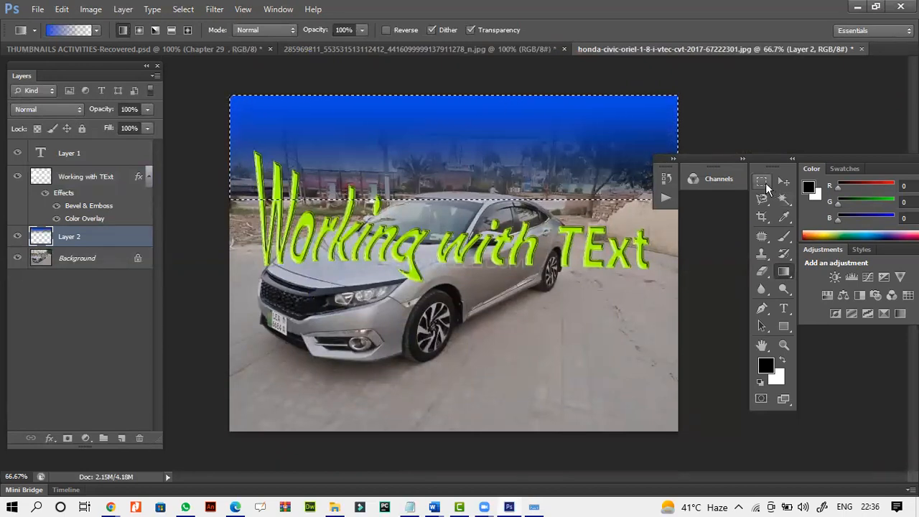
pyautogui.click(765, 185)
pyautogui.click(662, 272)
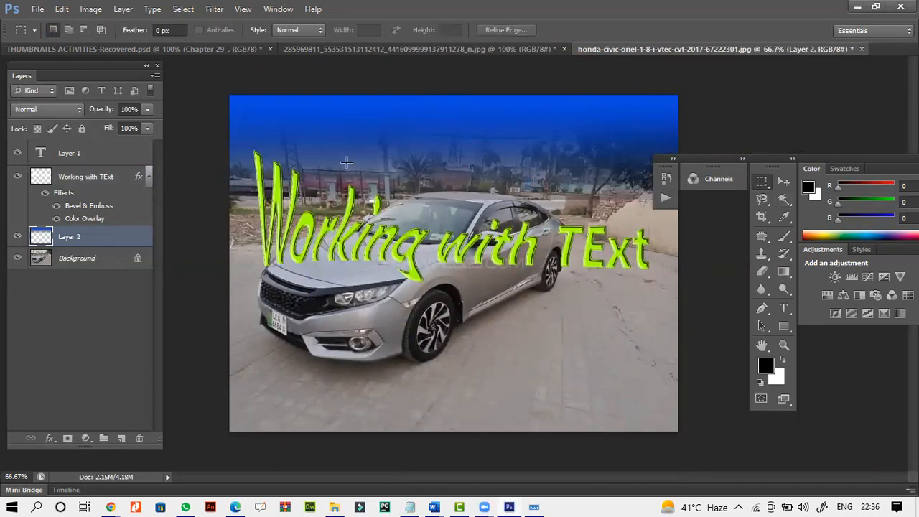
# Select the "Working with TExt" layer with the Move tool, toggle its visibility and leave it hidden
pyautogui.click(784, 182)
pyautogui.click(374, 253)
pyautogui.click(374, 244)
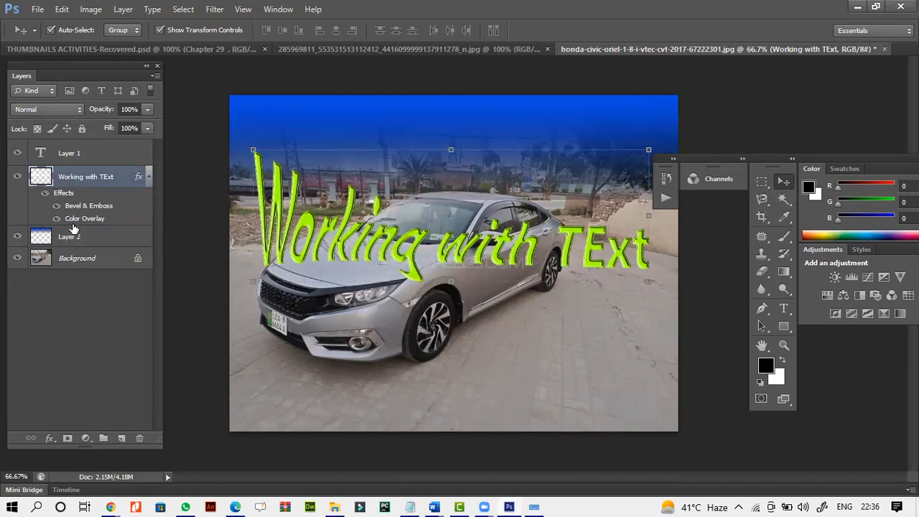
pyautogui.click(18, 177)
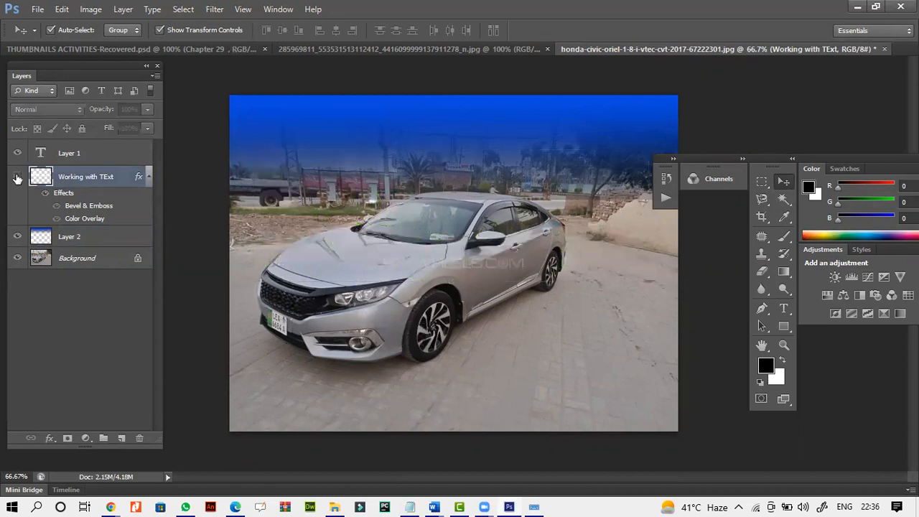
pyautogui.click(17, 177)
pyautogui.click(17, 178)
# Stretch the blue gradient layer downward to about 125% of its height and apply the transformation
pyautogui.click(506, 158)
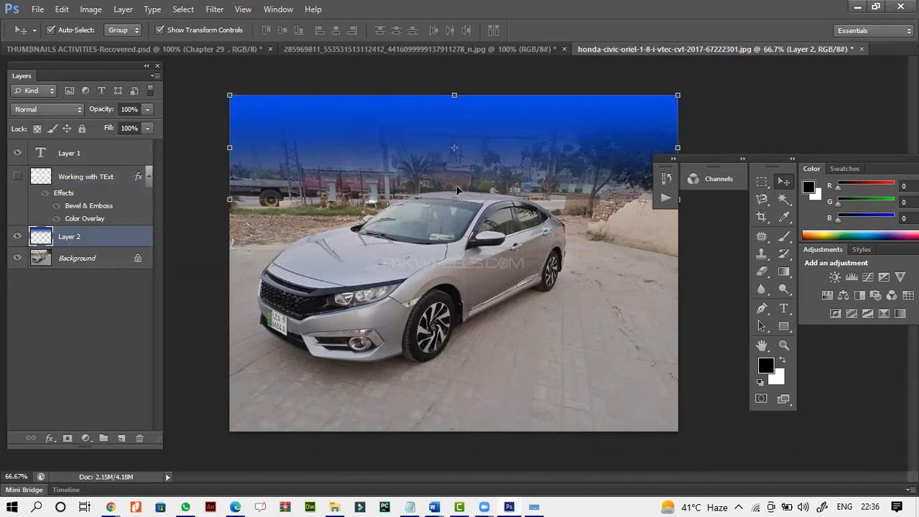
pyautogui.moveTo(454, 194); pyautogui.dragTo(454, 221)
pyautogui.click(784, 182)
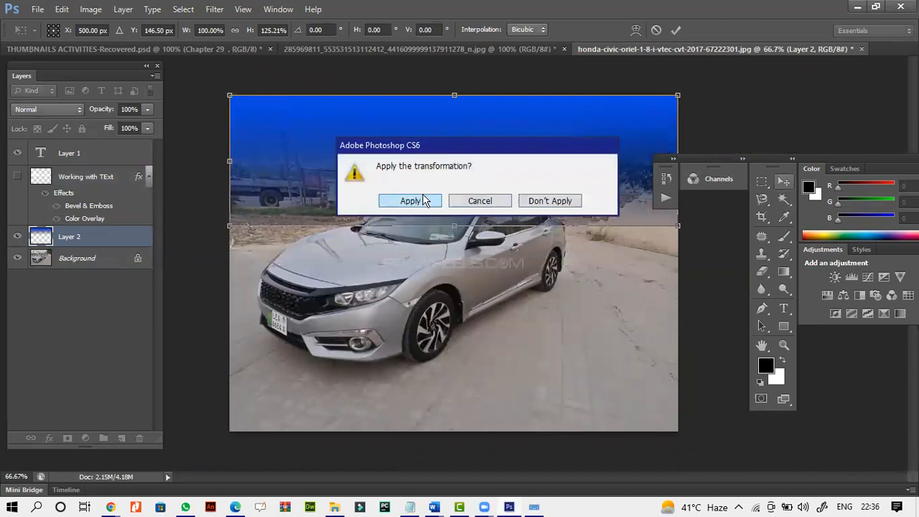
pyautogui.click(420, 199)
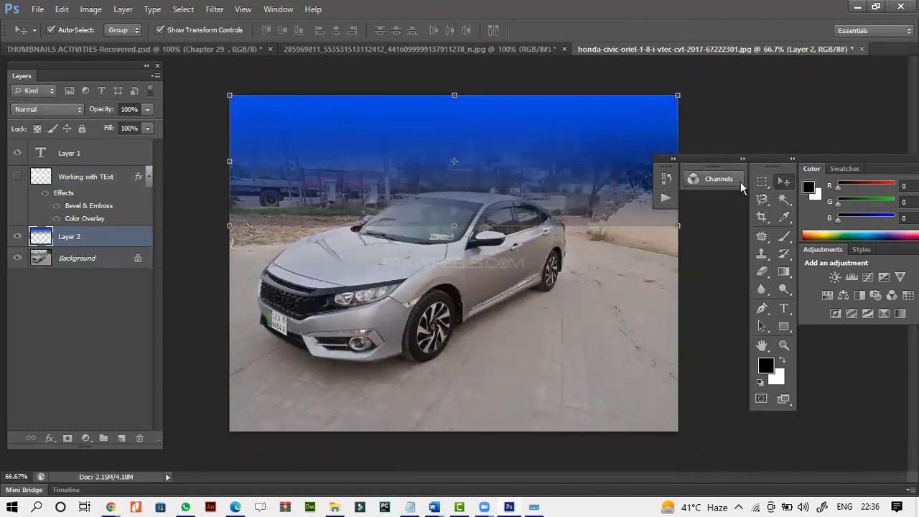
# Draw a large elliptical selection around most of the car and adjust its position
pyautogui.moveTo(762, 182); pyautogui.dragTo(794, 194)
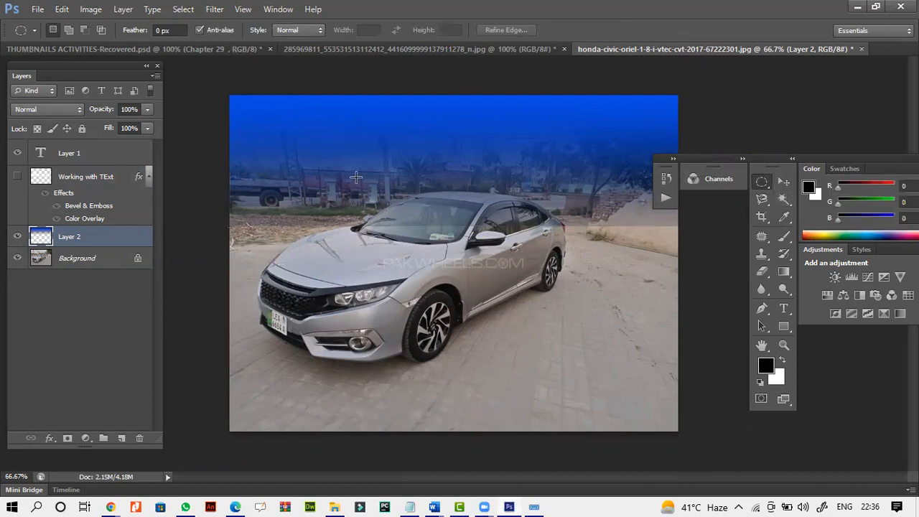
pyautogui.moveTo(321, 187); pyautogui.dragTo(642, 410)
pyautogui.moveTo(528, 344)
pyautogui.mouseDown()
pyautogui.moveTo(507, 328)
pyautogui.moveTo(490, 332)
pyautogui.moveTo(497, 335)
pyautogui.mouseUp()
pyautogui.moveTo(501, 330); pyautogui.dragTo(502, 338)
# Feather the elliptical selection by 15 pixels, and deselect it
pyautogui.rightClick(496, 333)
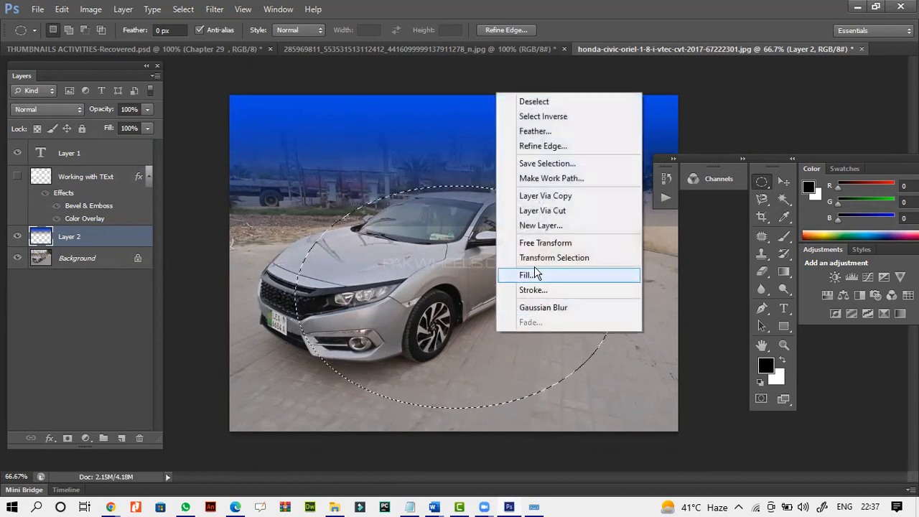
pyautogui.click(524, 129)
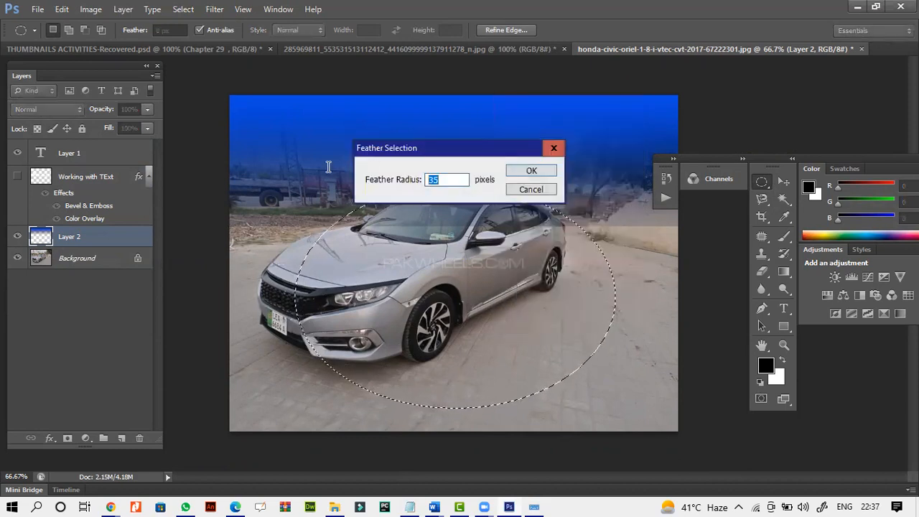
pyautogui.write('15')
pyautogui.click(524, 173)
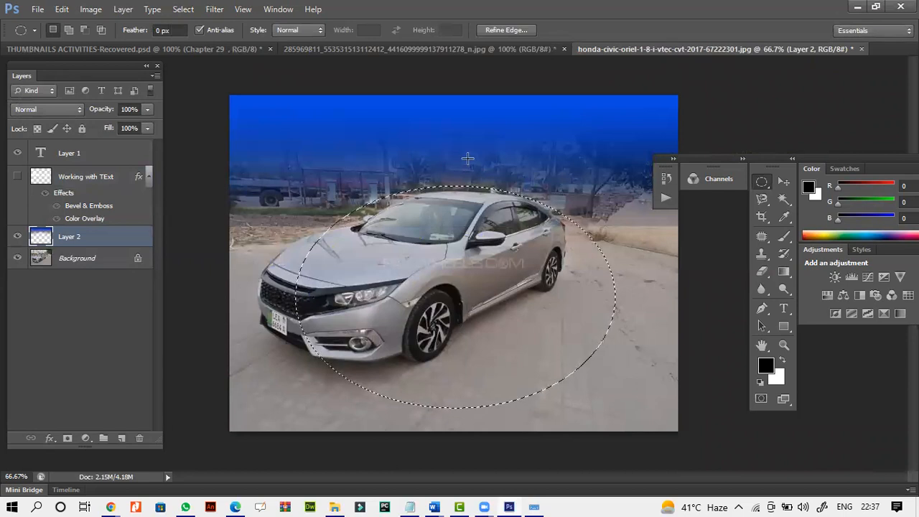
pyautogui.hotkey('ctrl', 'd')
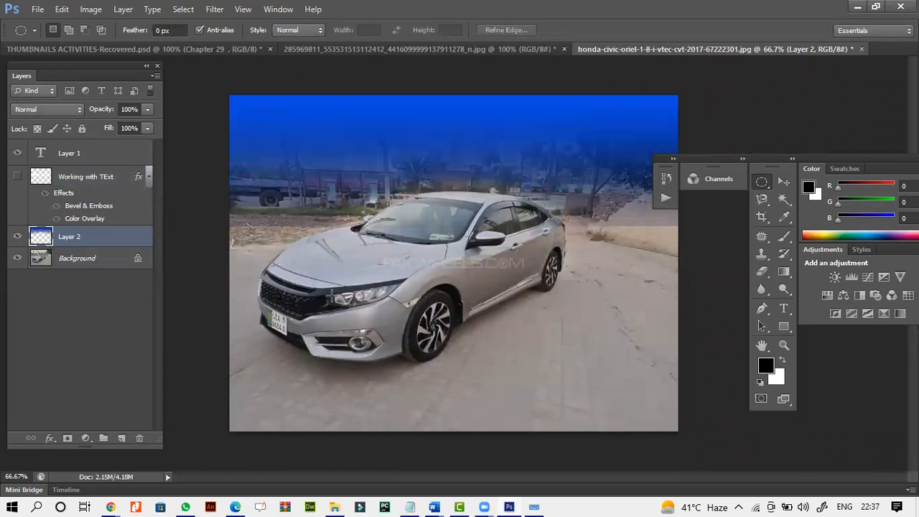